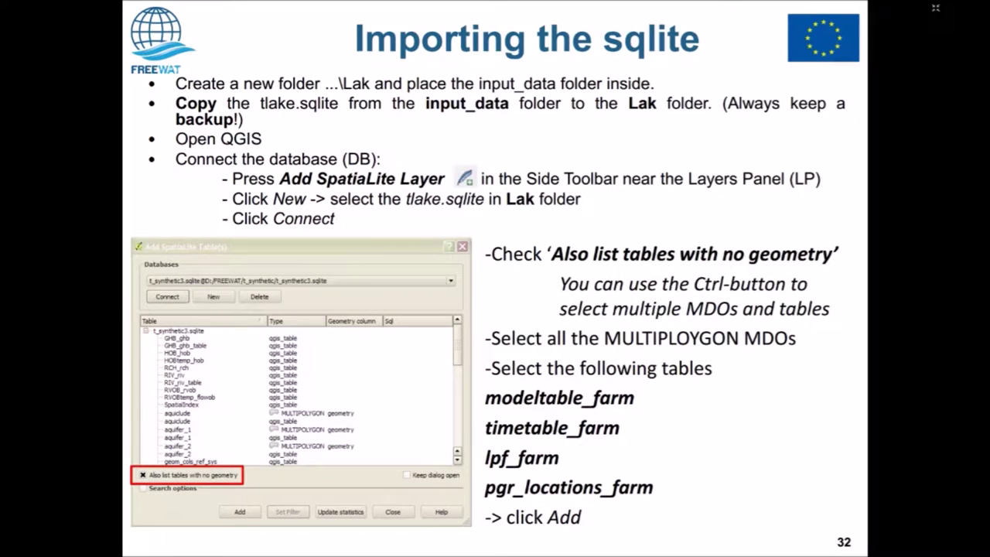
Step: Switch from the PowerPoint slideshow back to the Lake Tutorial v1.6 folder in File Explorer
key(alt+Tab)
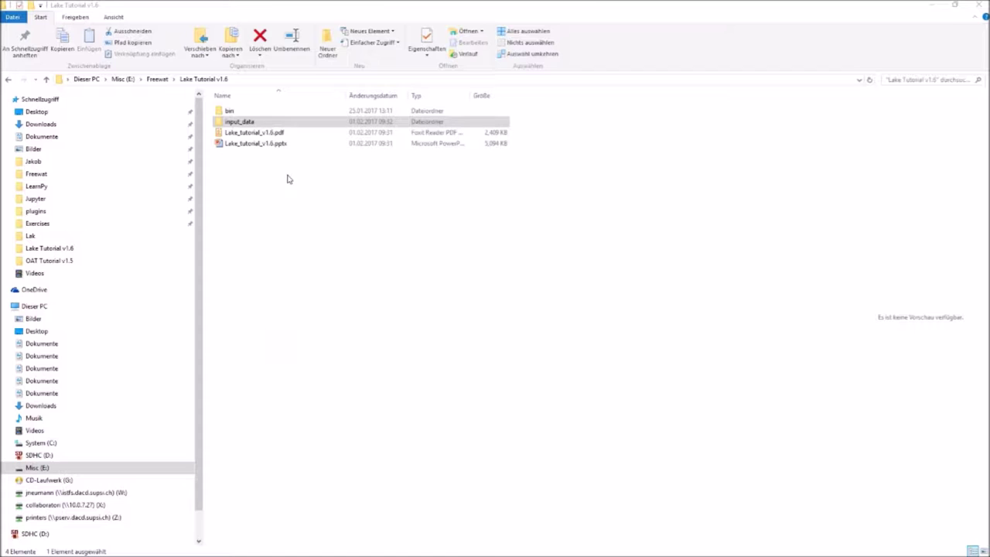
Step: Create a Lak folder inside Exercises and paste the copied bin and input_data folders into it
ctrl+click(237, 113)
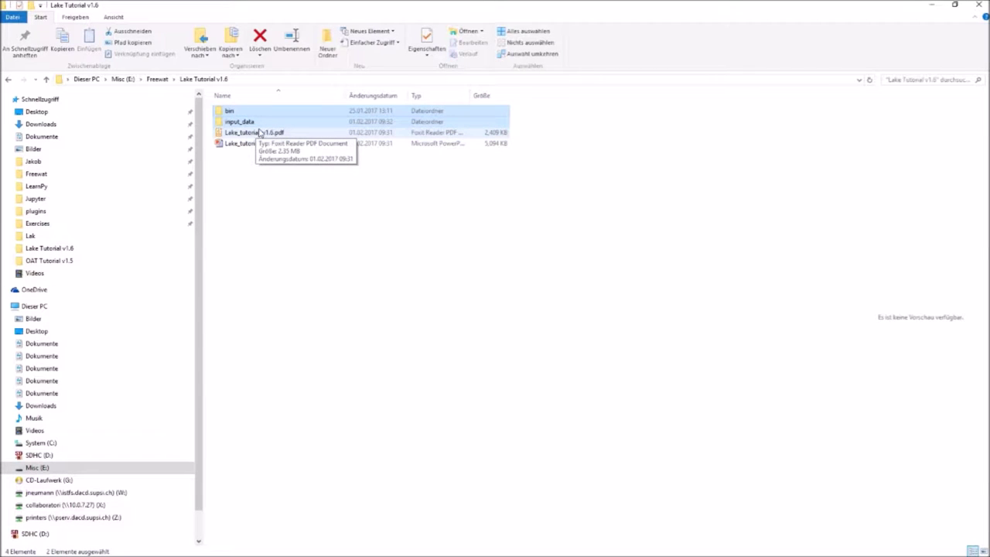
click(39, 225)
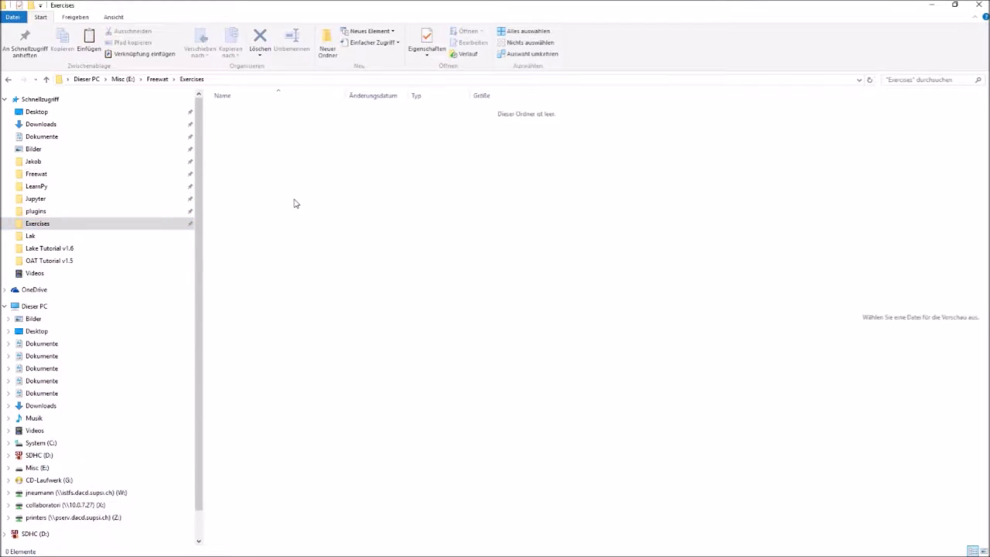
key(ctrl+shift+n)
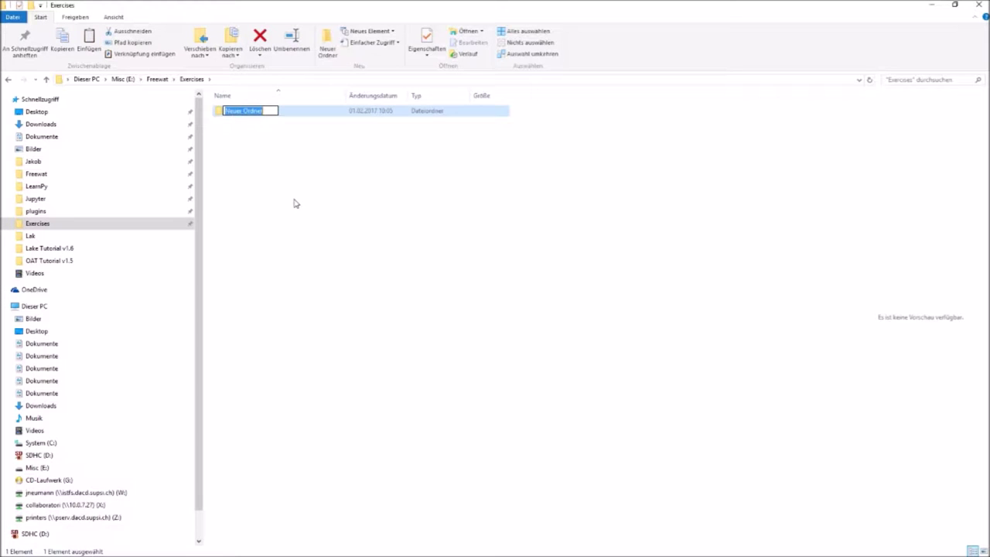
text(Lak)
key(Return)
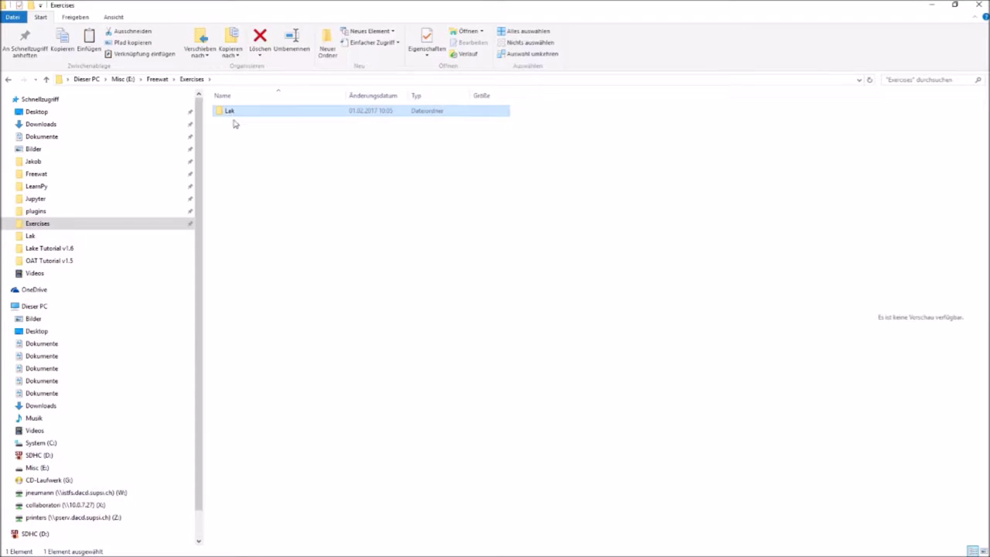
double_click(235, 116)
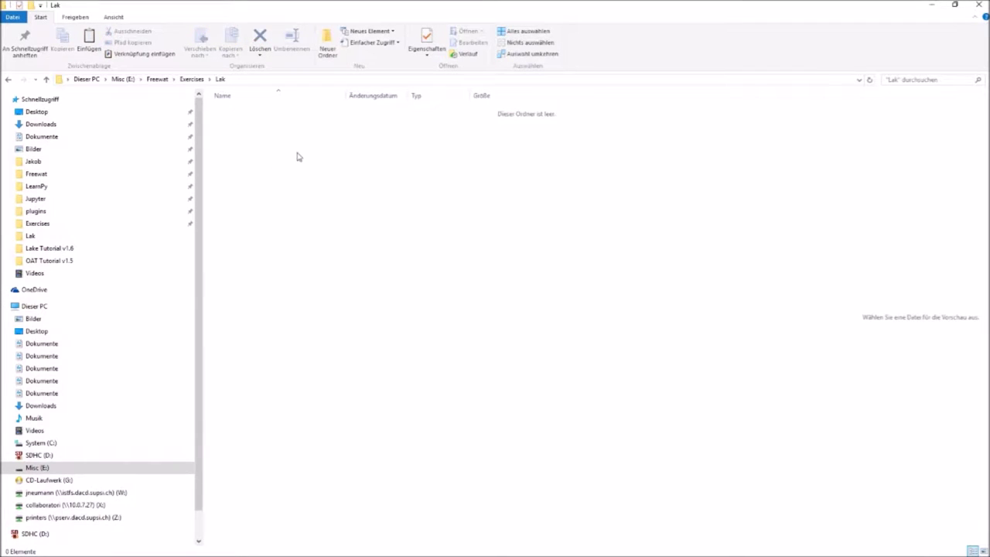
key(ctrl+v)
Step: Copy tlake.sqlite from input_data into the Lak folder
click(241, 122)
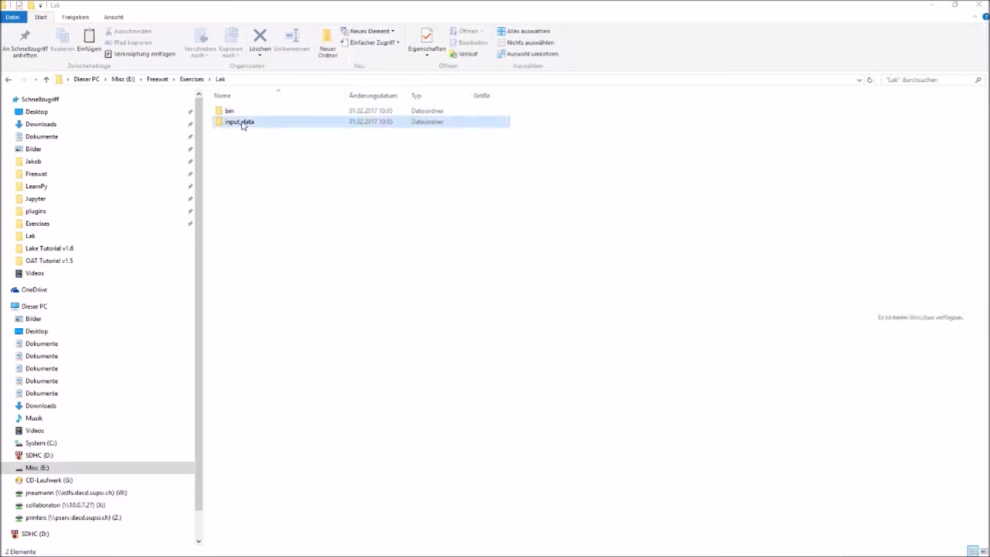
double_click(241, 121)
click(250, 234)
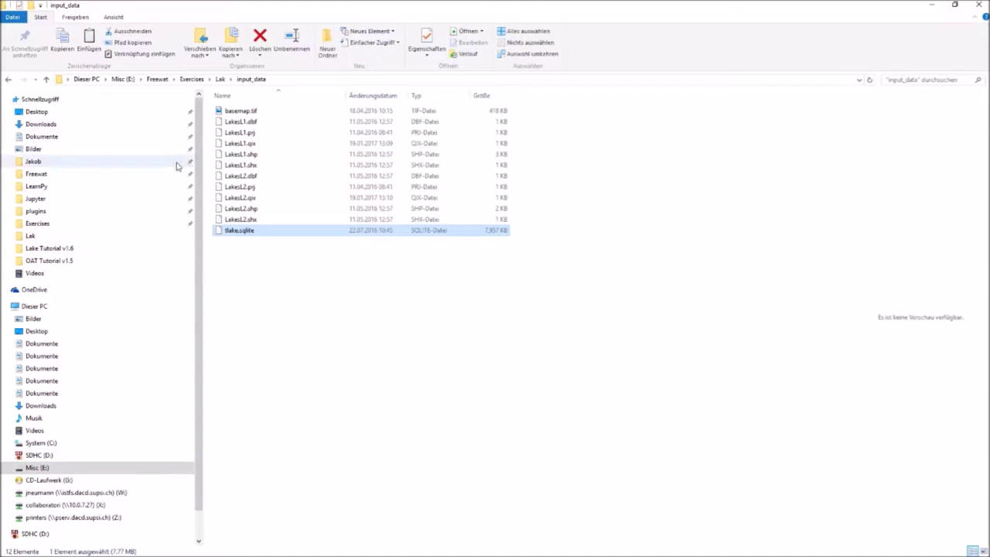
click(8, 79)
click(301, 176)
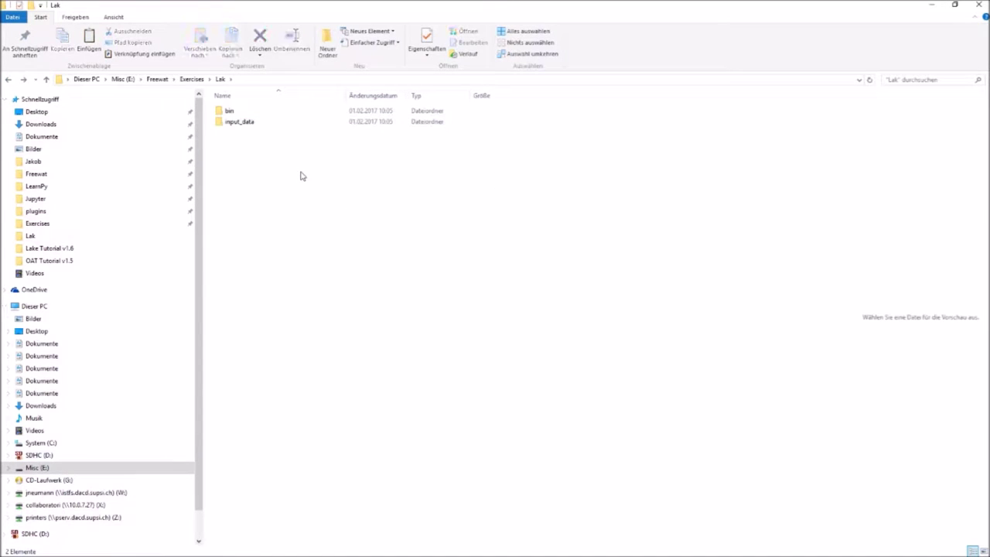
key(ctrl+v)
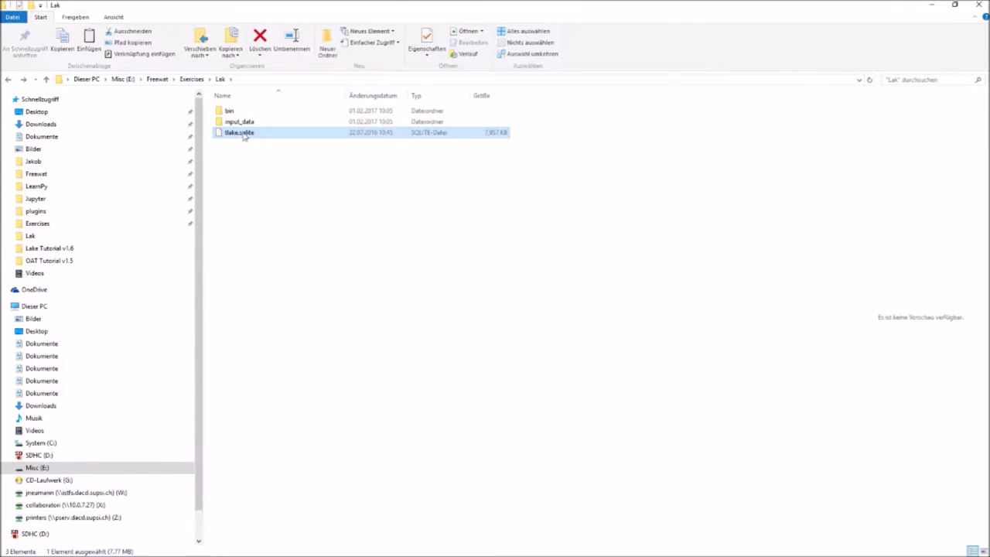
click(344, 219)
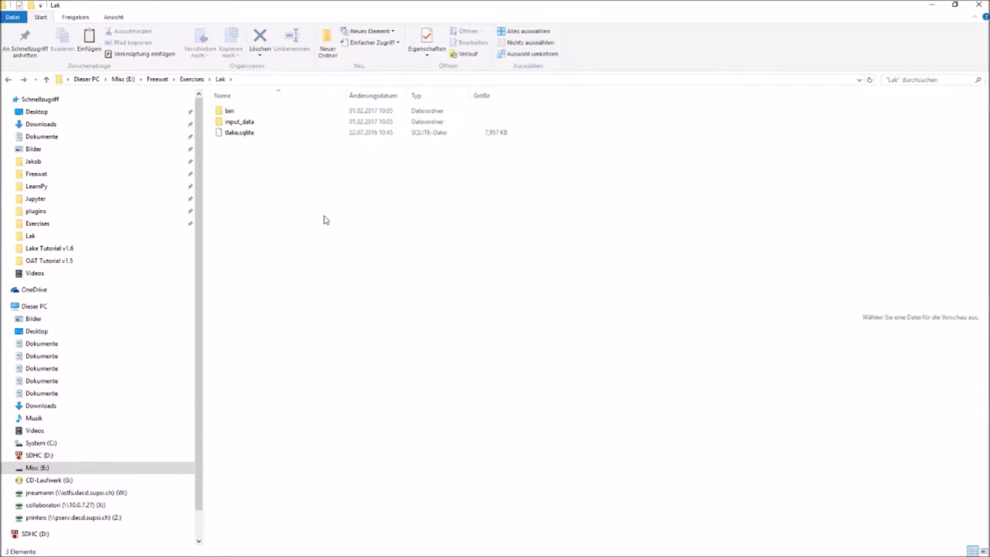
Step: Start a new QGIS project and connect the SpatiaLite database Exercises/Lak/tlake.sqlite
click(16, 175)
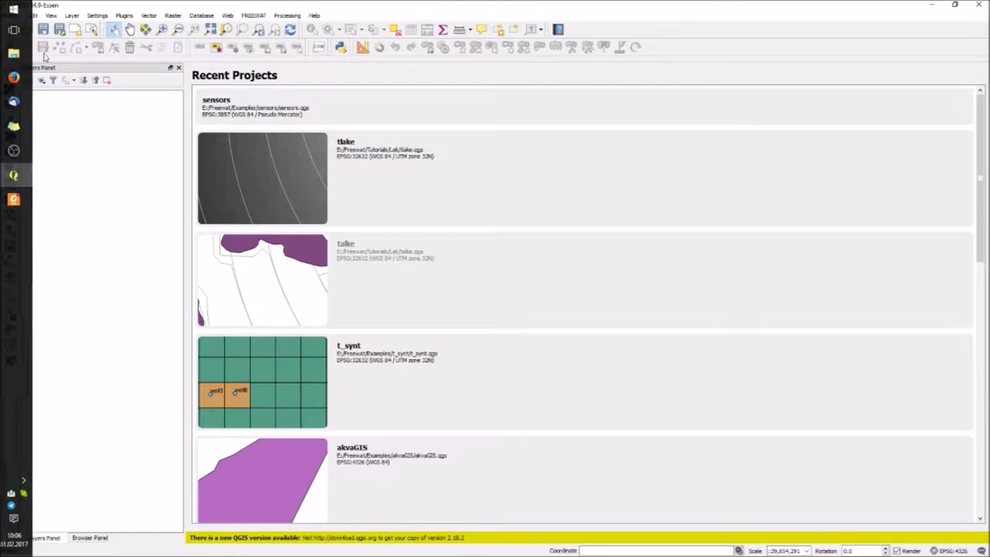
click(12, 30)
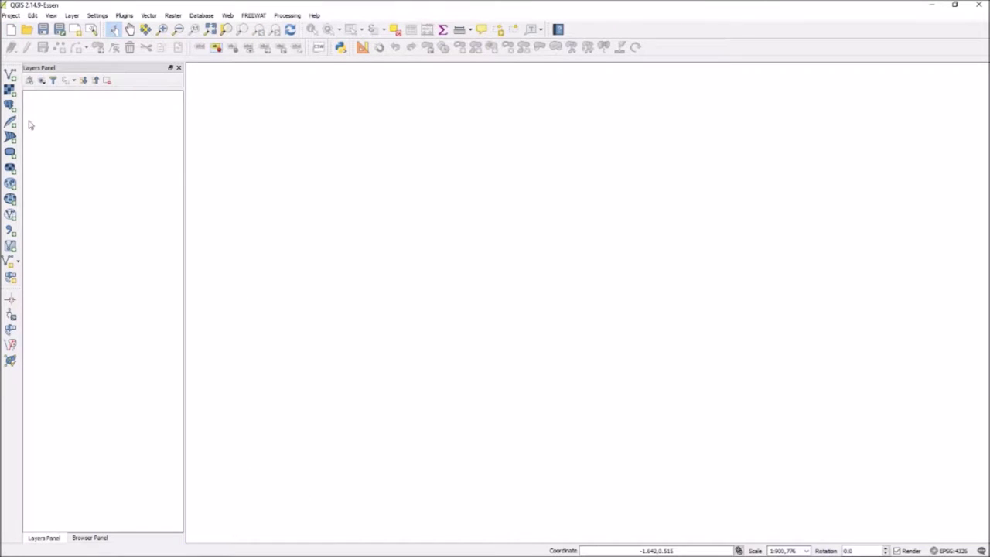
click(11, 123)
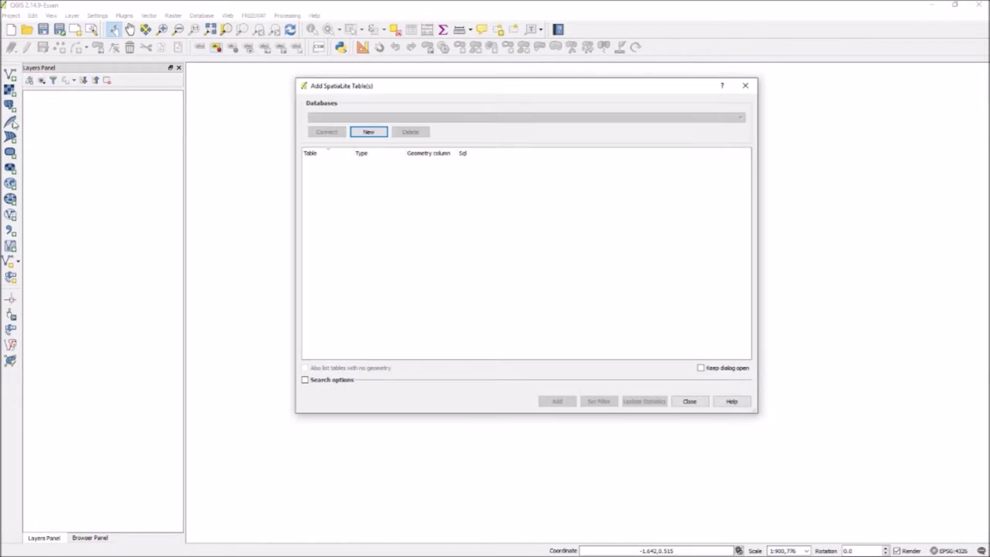
click(373, 133)
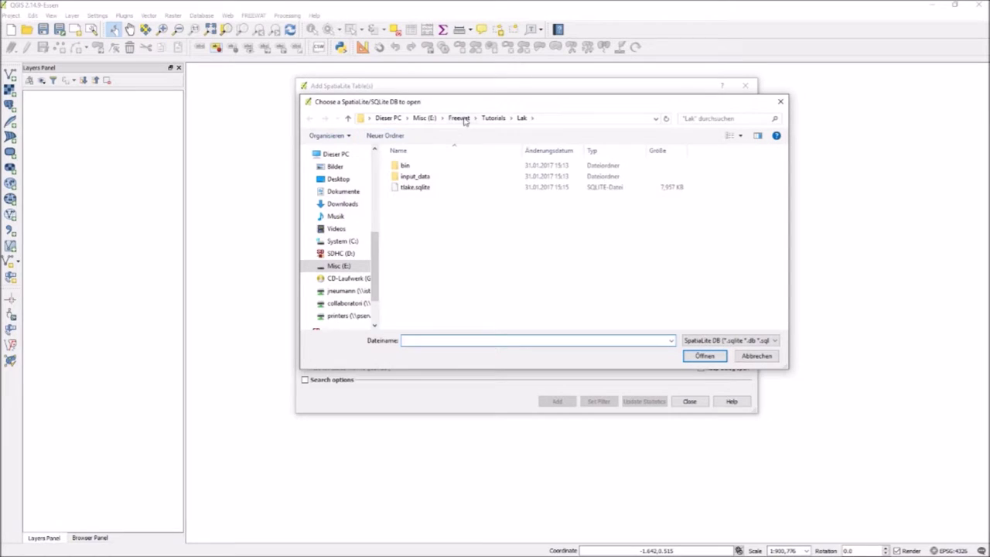
click(460, 117)
double_click(412, 165)
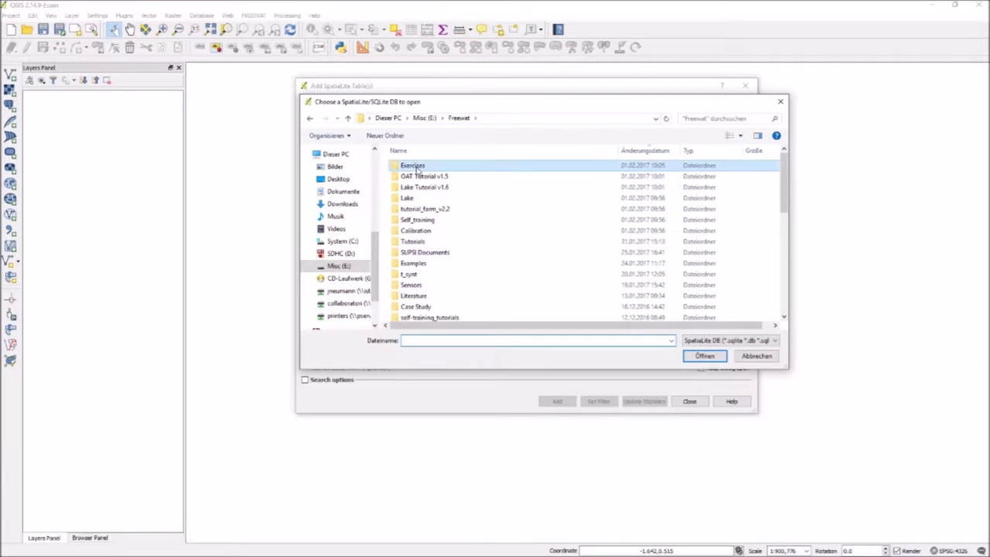
click(410, 167)
double_click(410, 168)
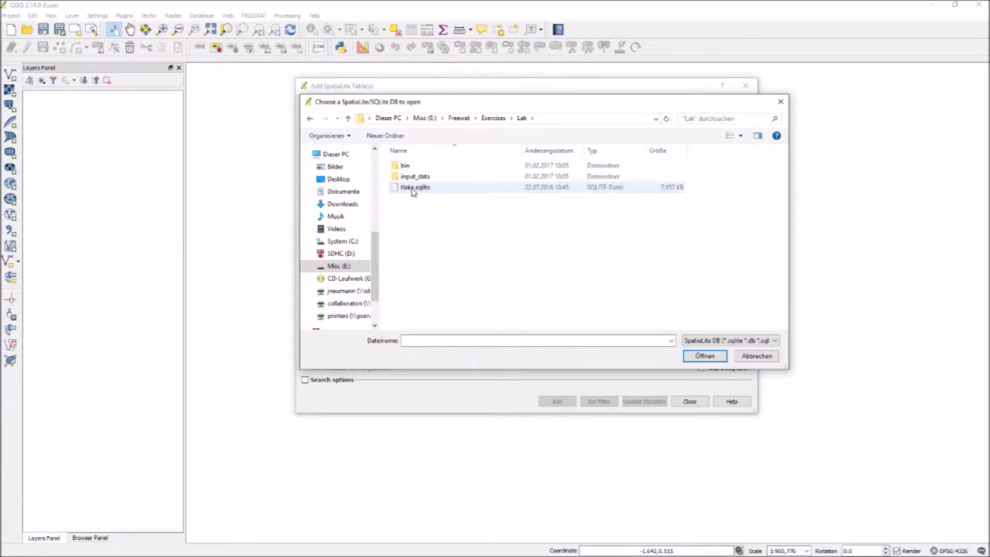
click(413, 191)
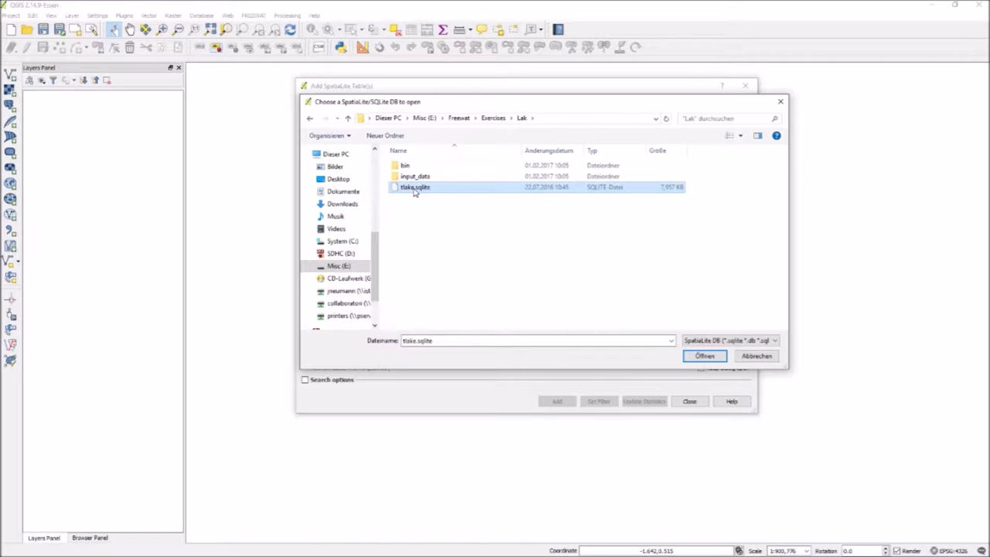
click(704, 356)
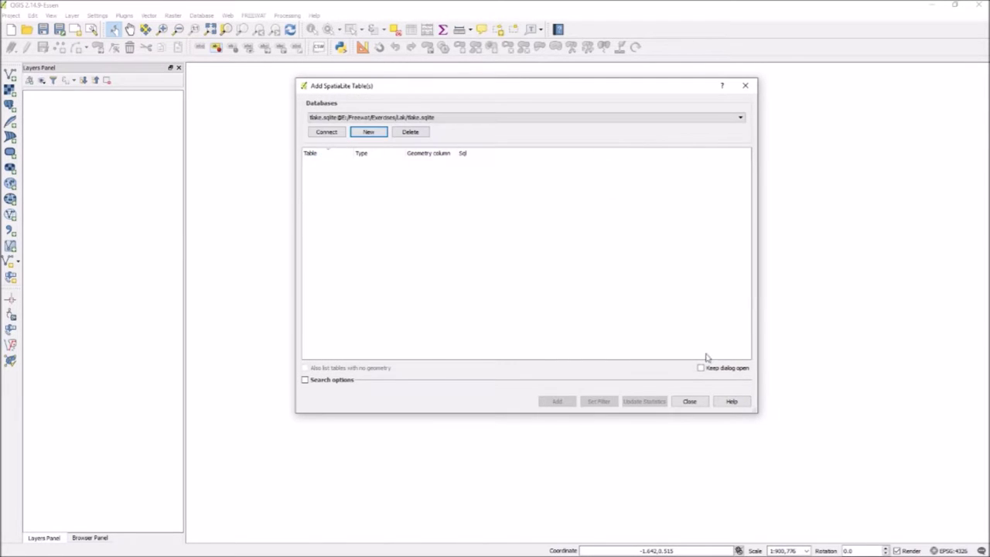
click(327, 135)
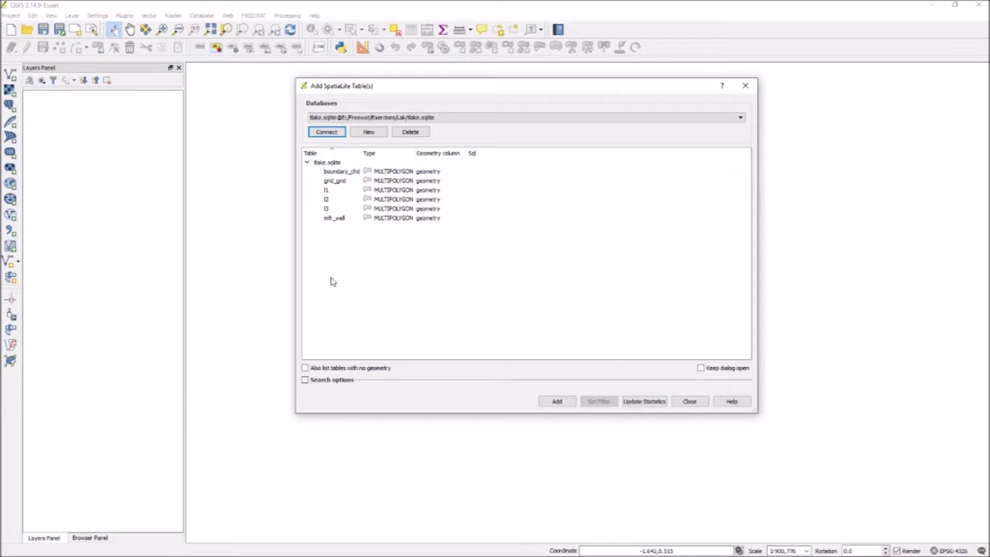
Step: List tables without geometry too and select boundary_chd, grid_grid, l1, l2, l3 and mfr_well
click(305, 368)
click(447, 194)
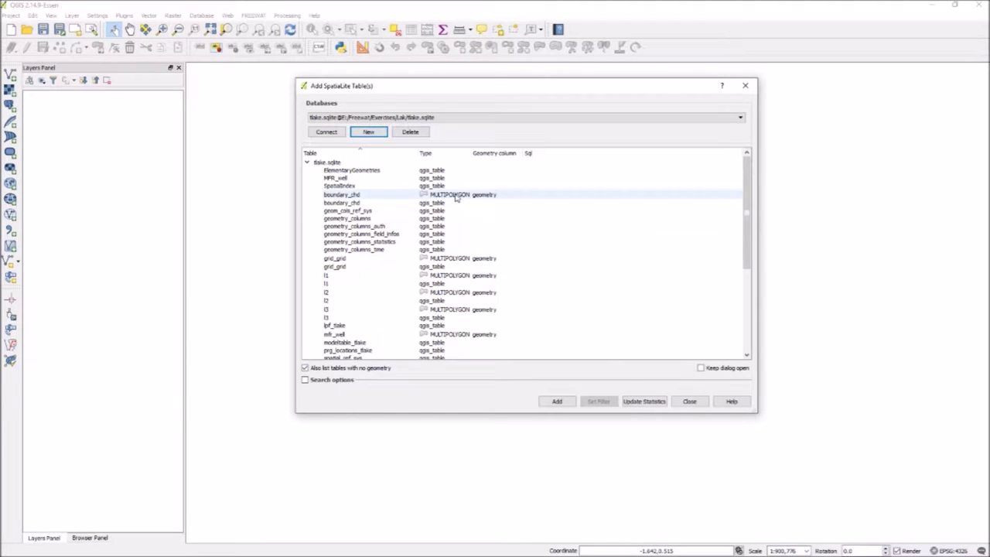
ctrl+click(460, 260)
ctrl+click(461, 276)
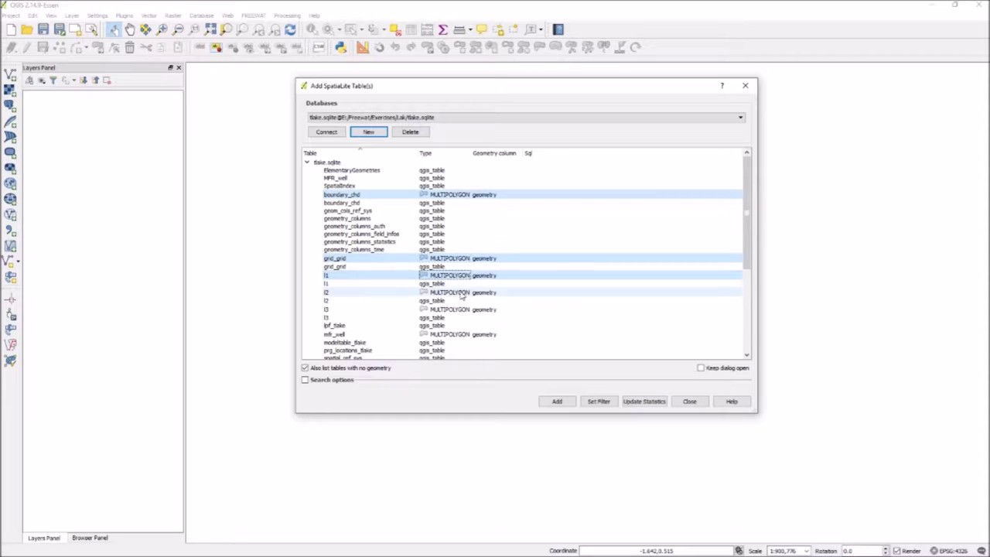
ctrl+click(461, 292)
ctrl+click(461, 309)
ctrl+click(461, 334)
Step: Add lpf_tlake, modeltable_tlake, prg_locations_tlake and timetable_tlake to the selection and load everything
scroll(461, 334, down, 6)
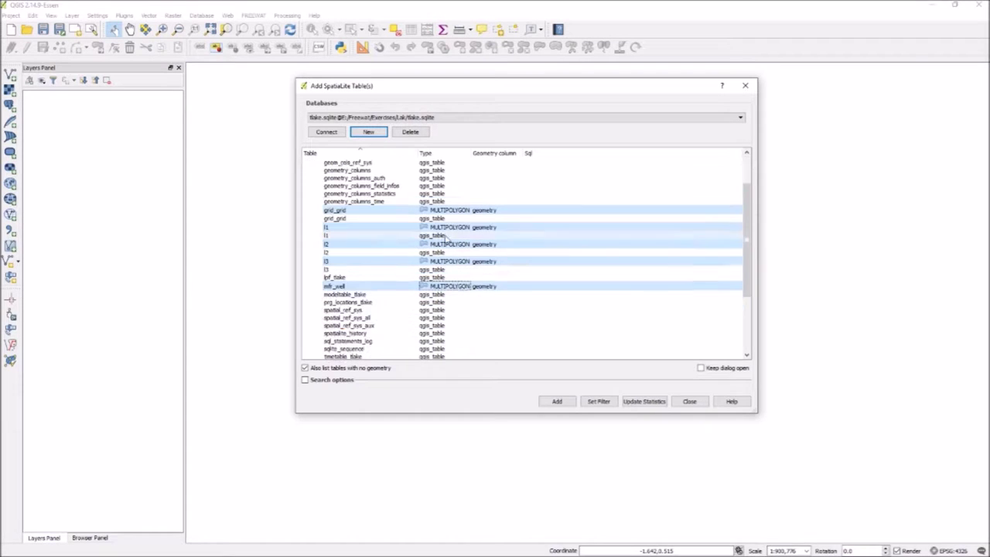
scroll(446, 240, up, 2)
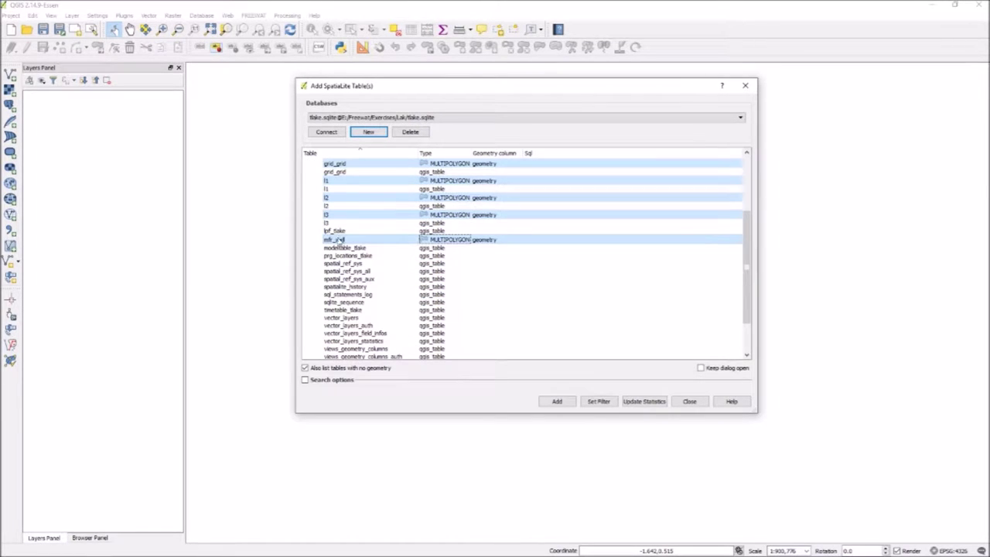
ctrl+click(334, 231)
ctrl+click(341, 248)
ctrl+click(348, 256)
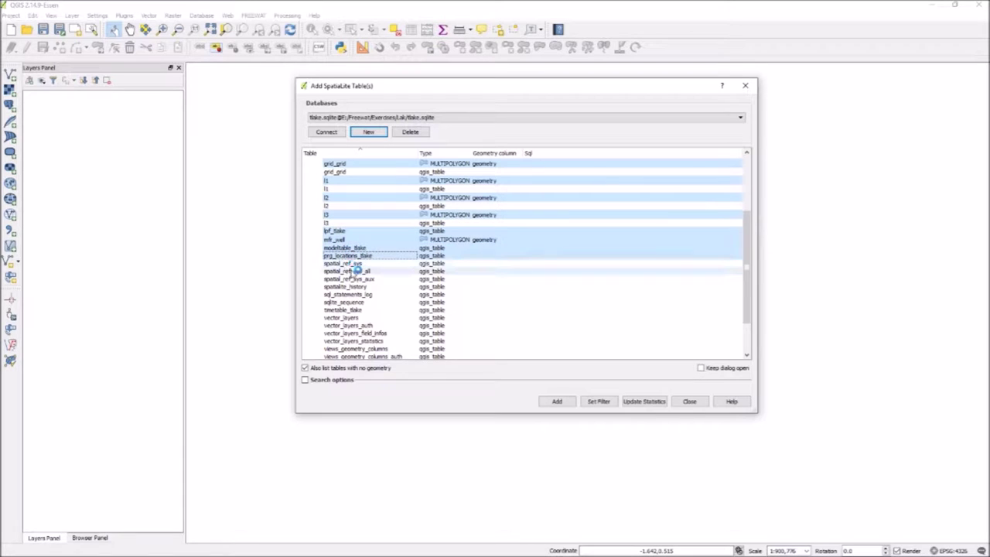
ctrl+click(352, 310)
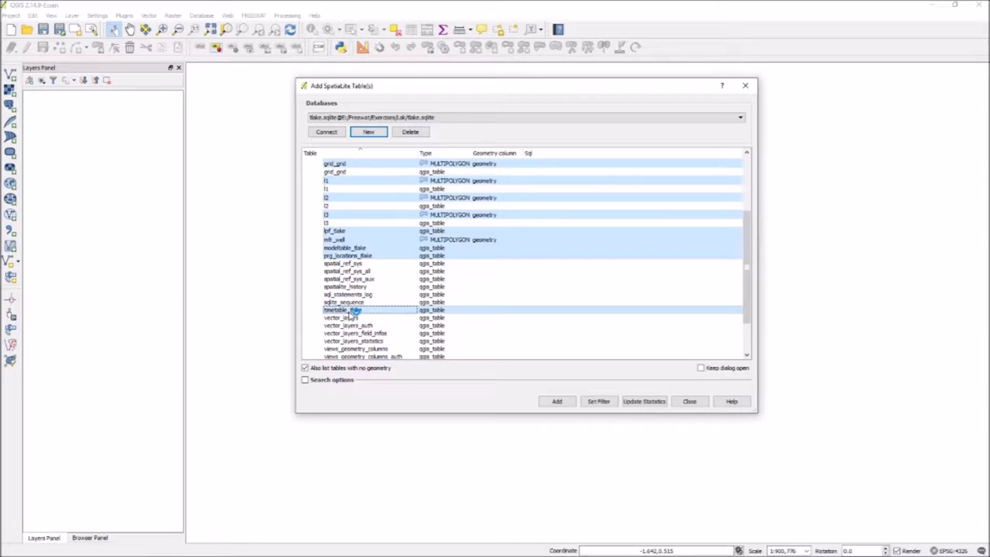
click(555, 401)
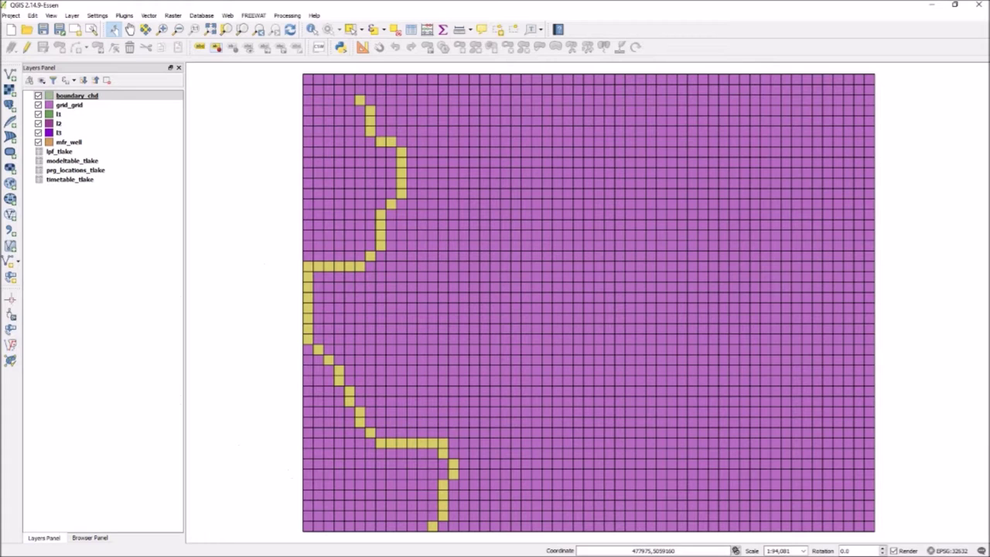
Step: Change modeltable_tlake's working_dir to E:/Freewat/Exercises/Lak, save the edit and close the table
click(82, 161)
right_click(82, 162)
click(155, 232)
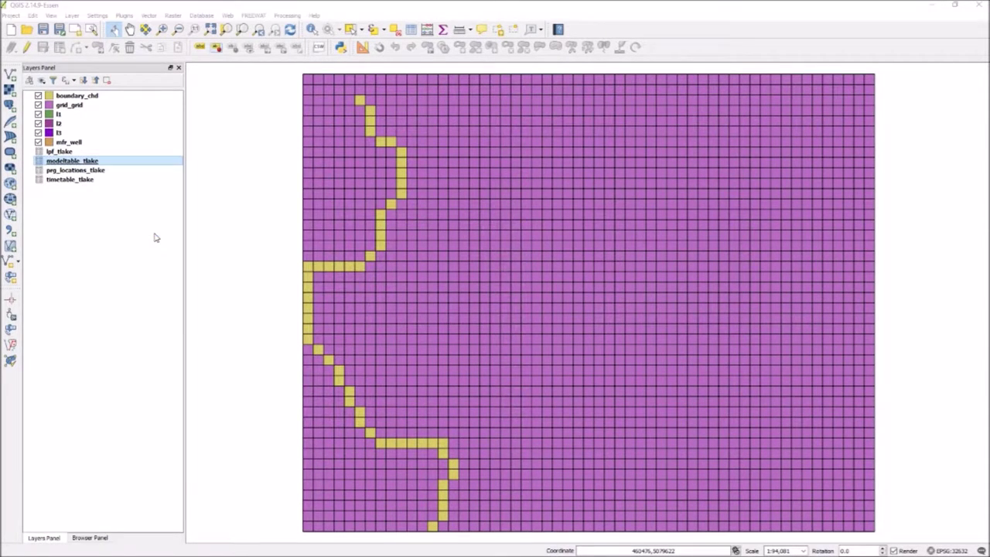
click(533, 164)
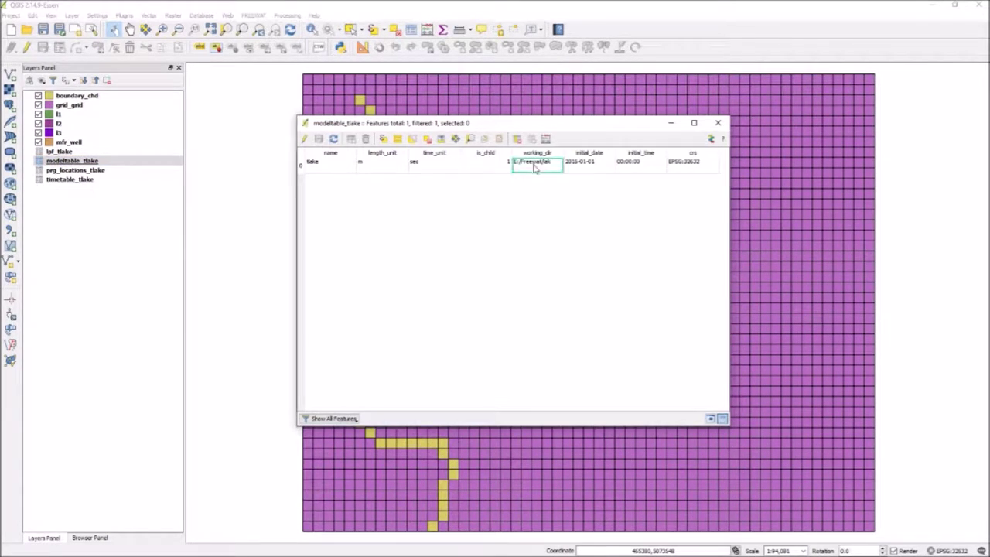
drag(563, 153, 592, 153)
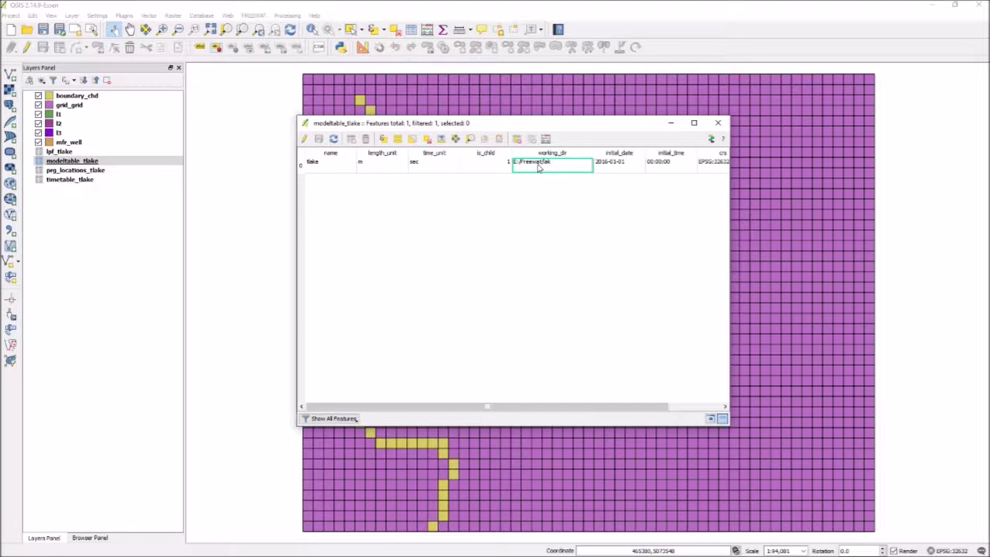
click(303, 139)
double_click(532, 176)
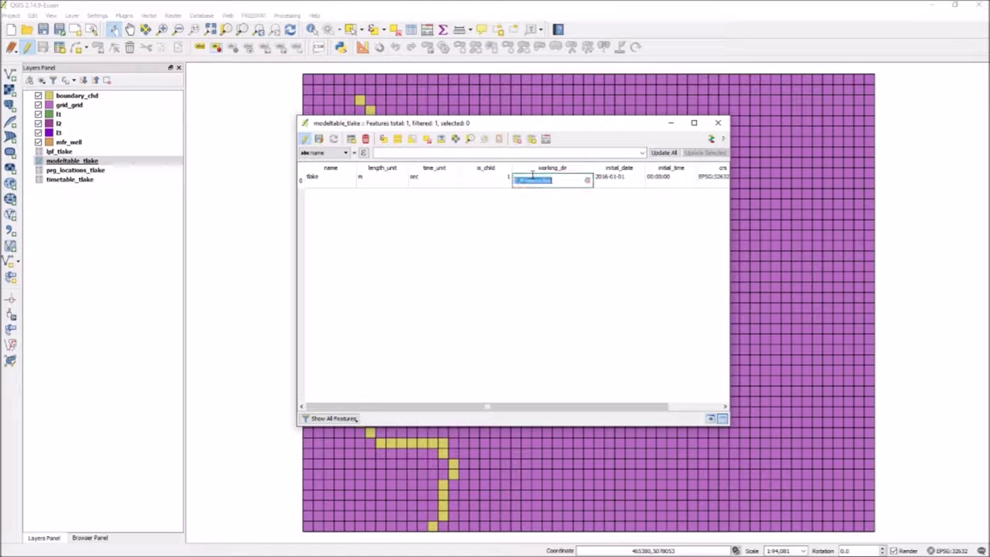
click(562, 181)
click(544, 211)
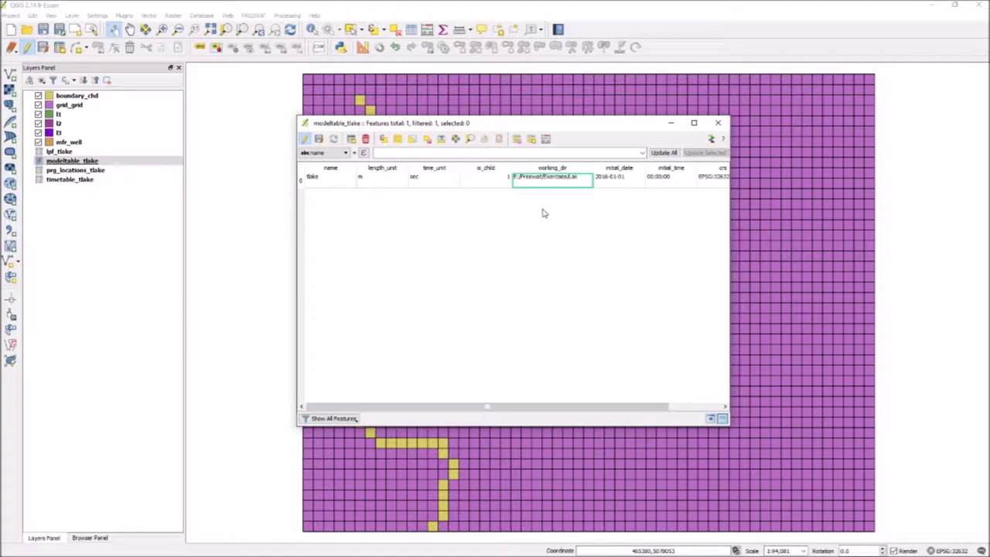
click(306, 139)
click(718, 122)
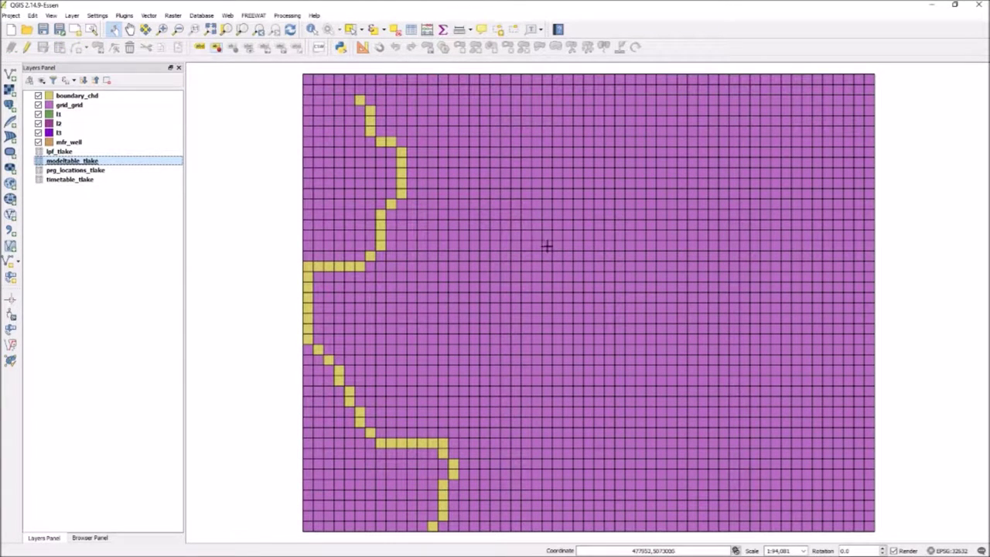
Step: Set tlake's MF2005 executable to E:/Freewat/Exercises/Lak/bin/mf2005.exe in Program Locations, saving the edit
click(256, 16)
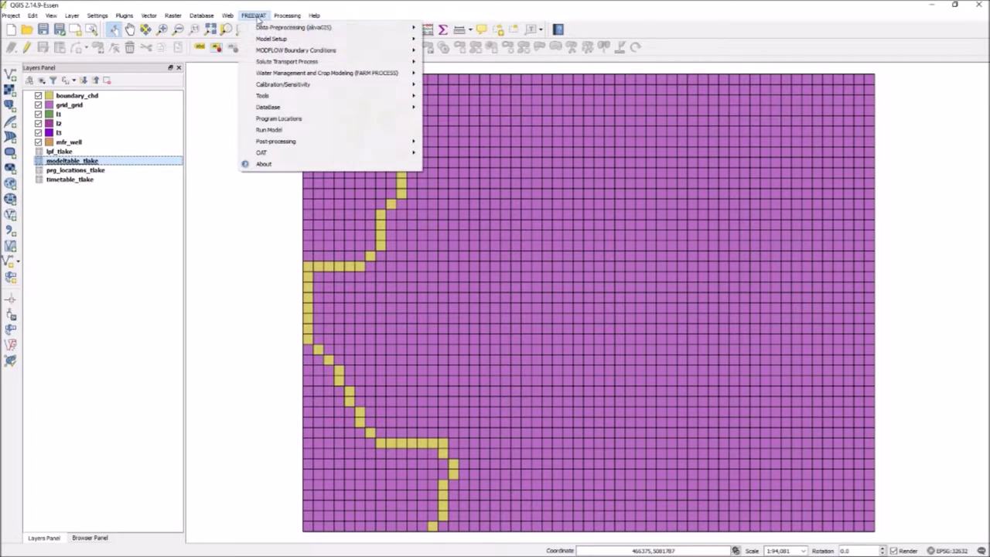
click(275, 117)
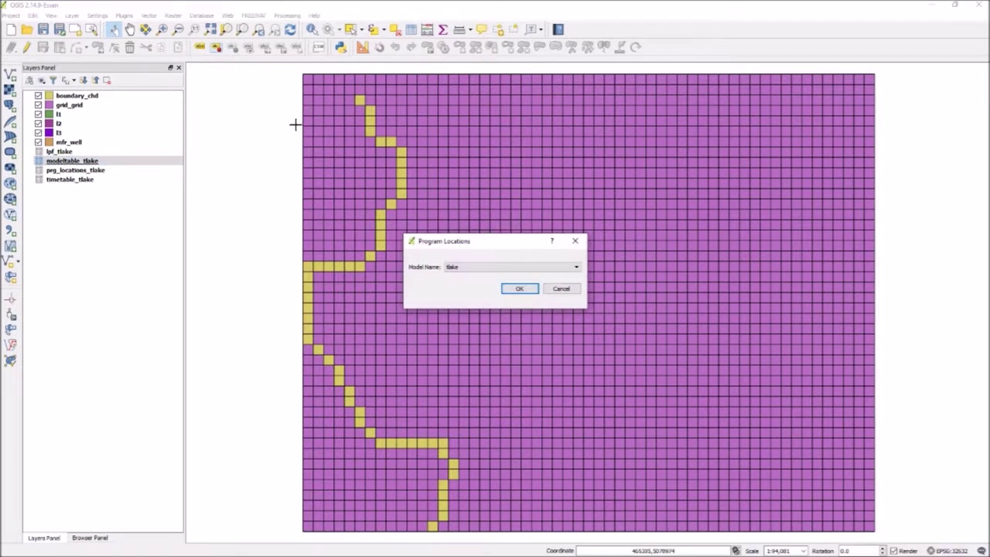
click(518, 290)
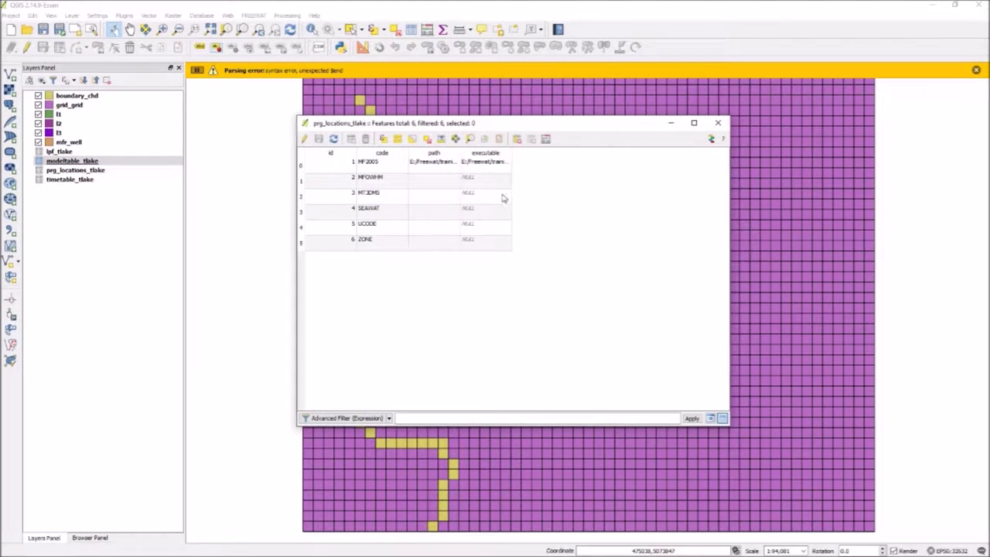
click(485, 166)
click(304, 138)
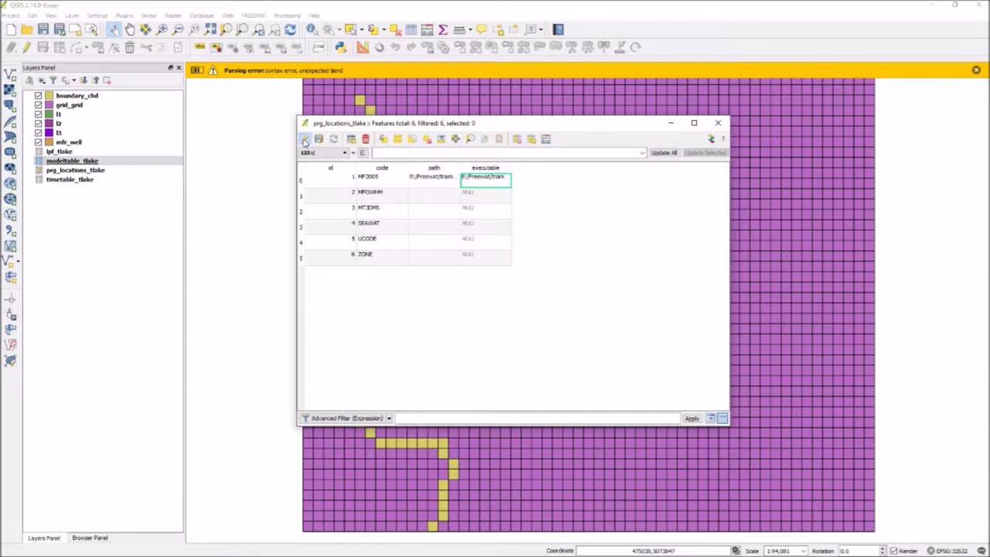
double_click(511, 167)
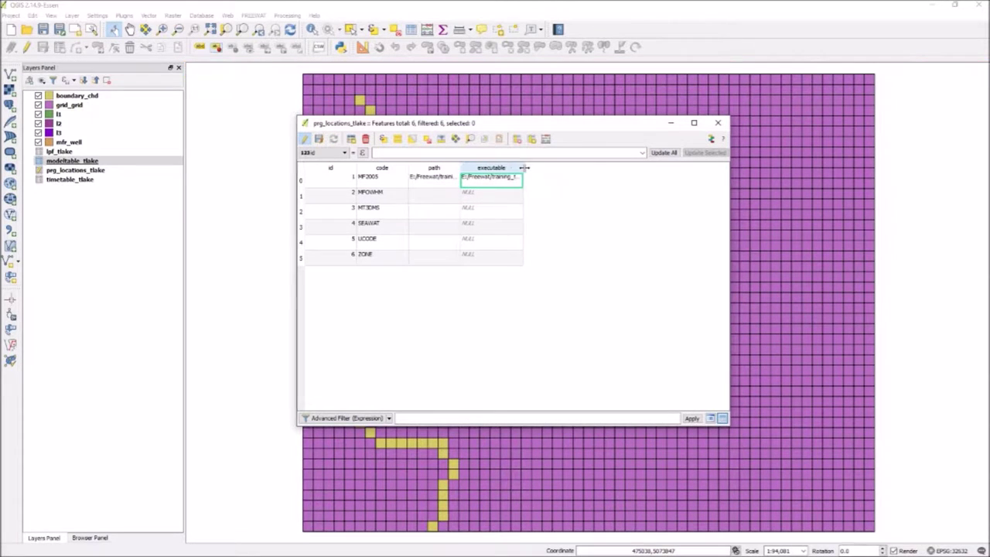
double_click(522, 179)
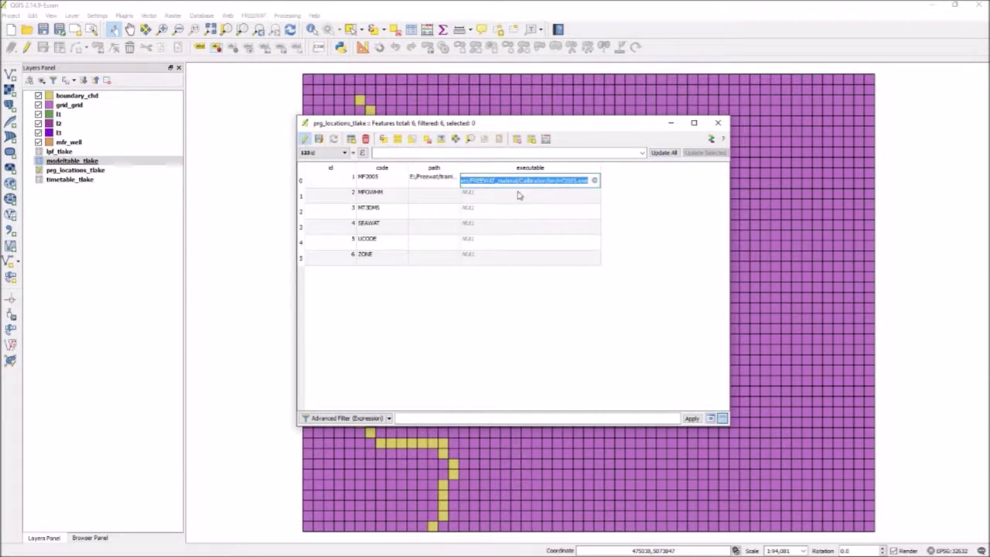
text(E:/Freewat/Exercises/Lak/bin/mf2005.exe)
key(Return)
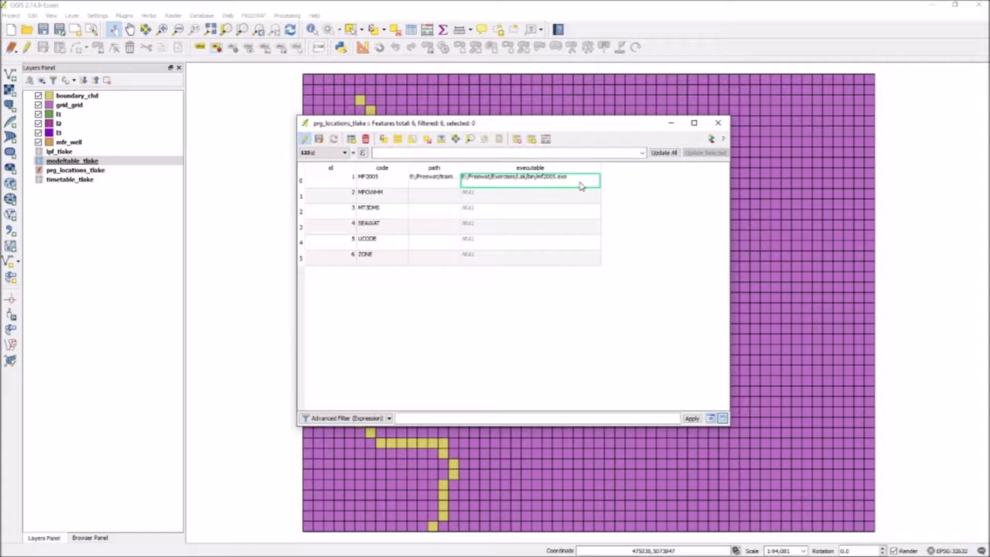
click(305, 140)
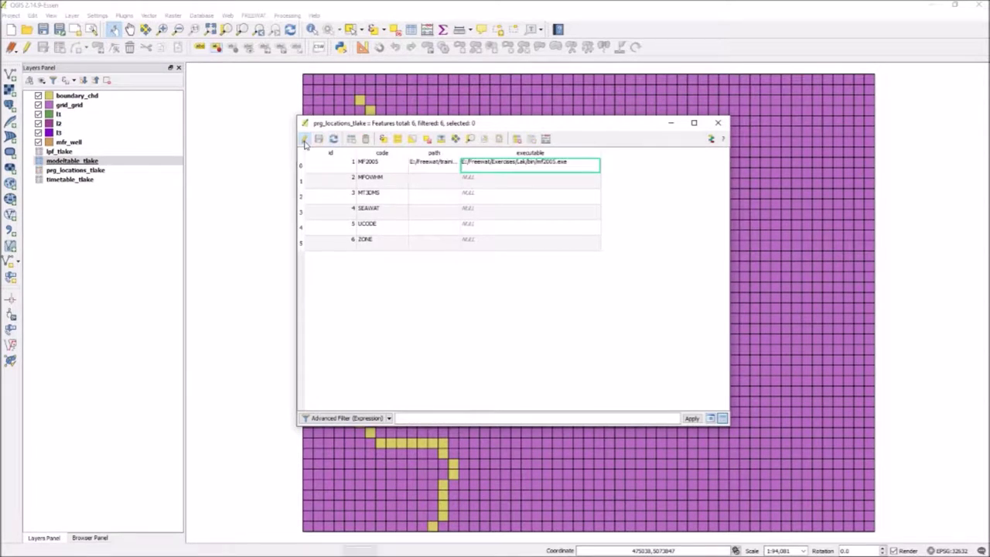
click(718, 124)
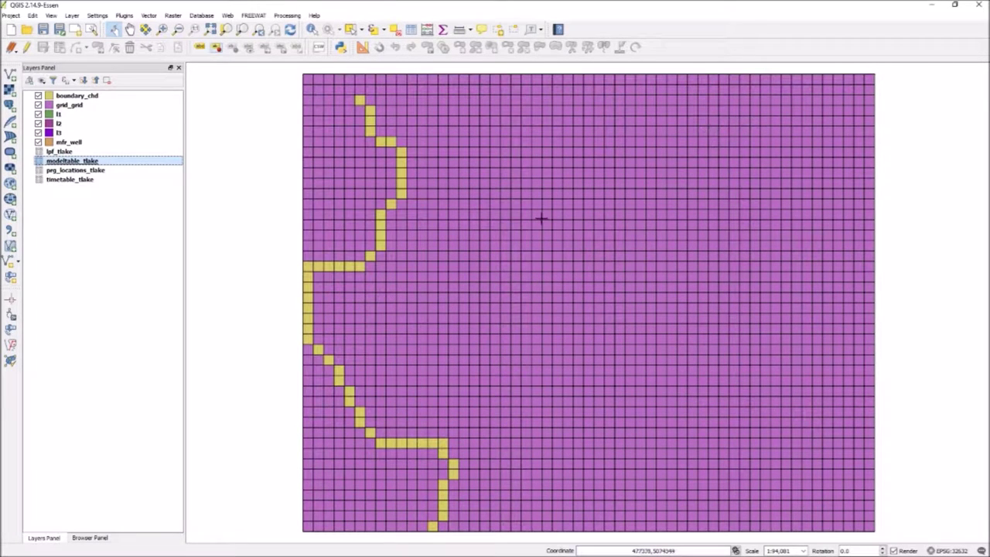
right_click(98, 170)
click(146, 237)
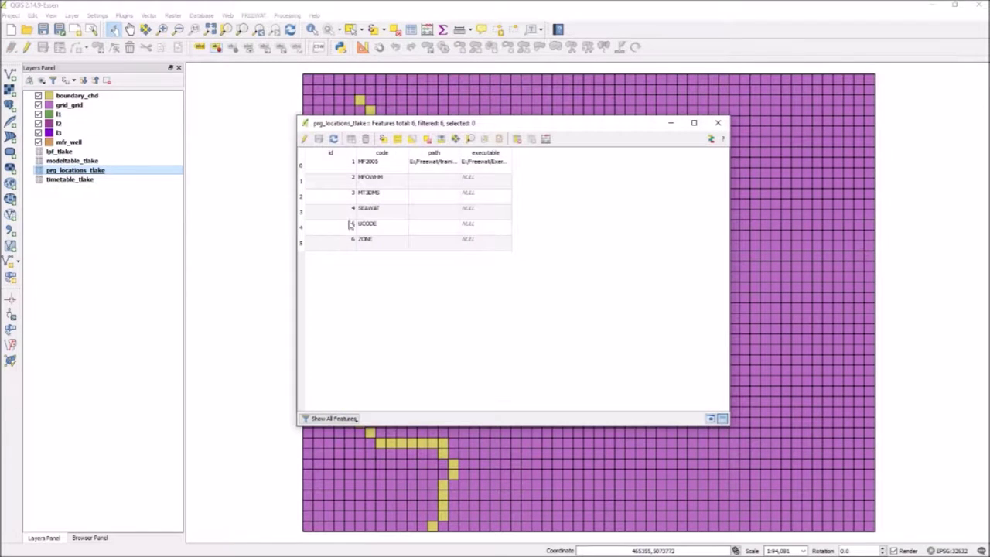
drag(510, 152, 638, 151)
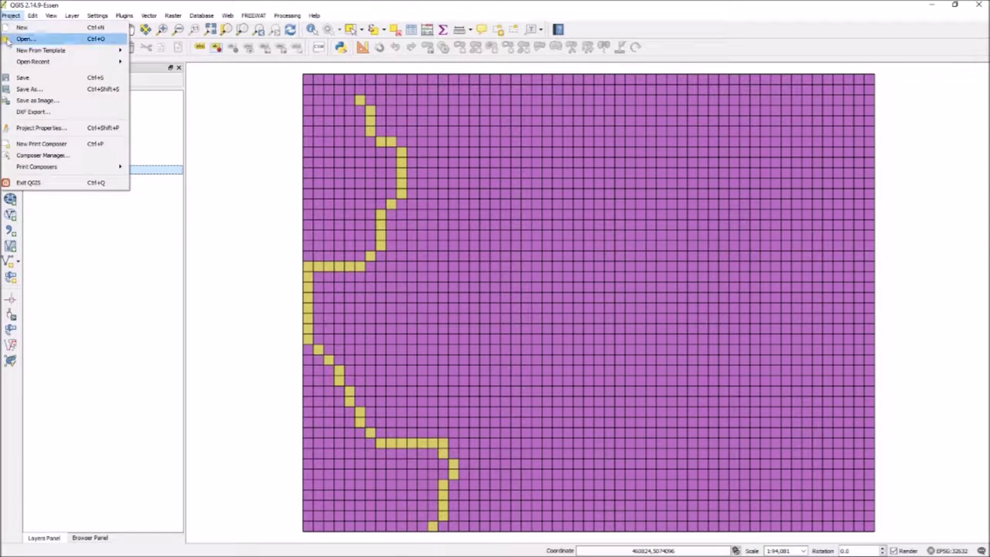
Step: Set the project title to tlake in Project Properties
click(42, 128)
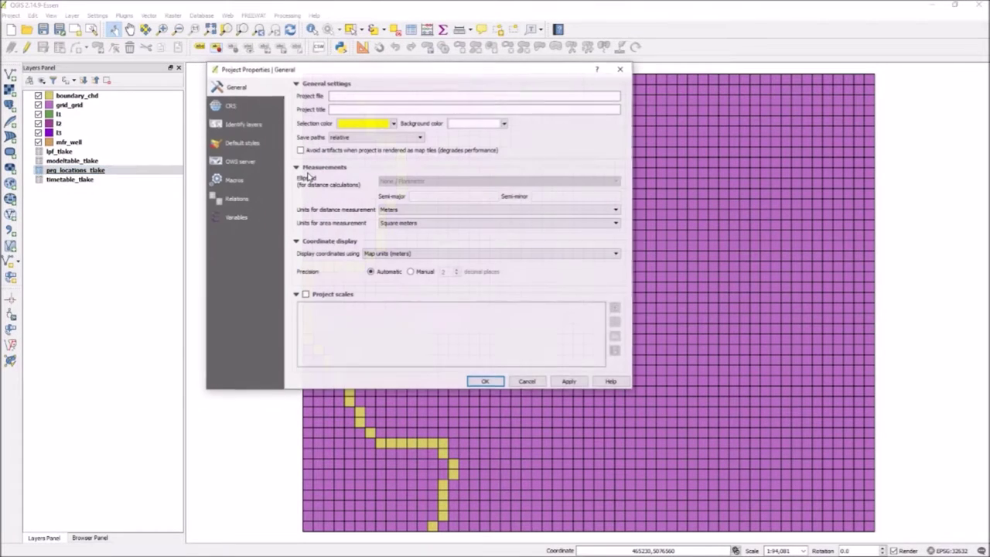
click(349, 111)
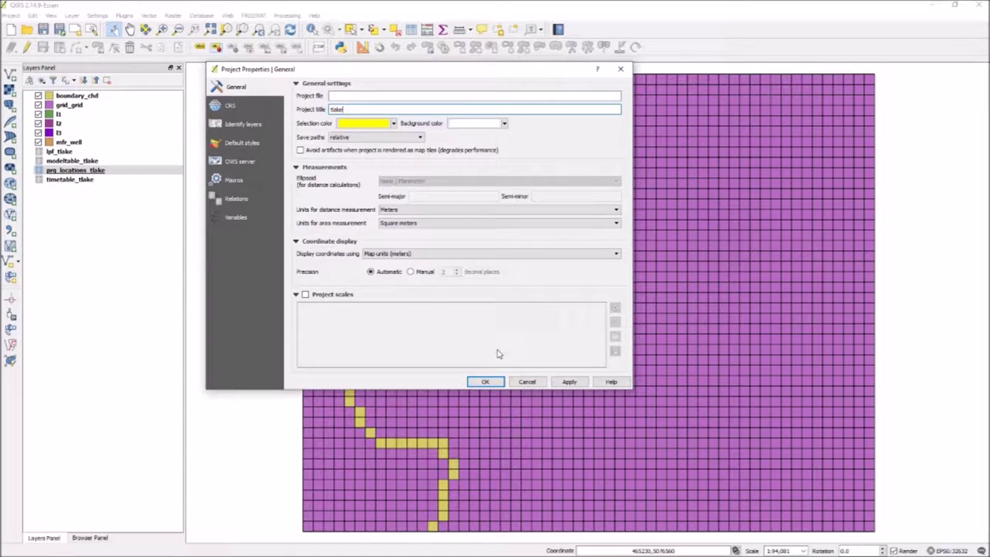
click(486, 381)
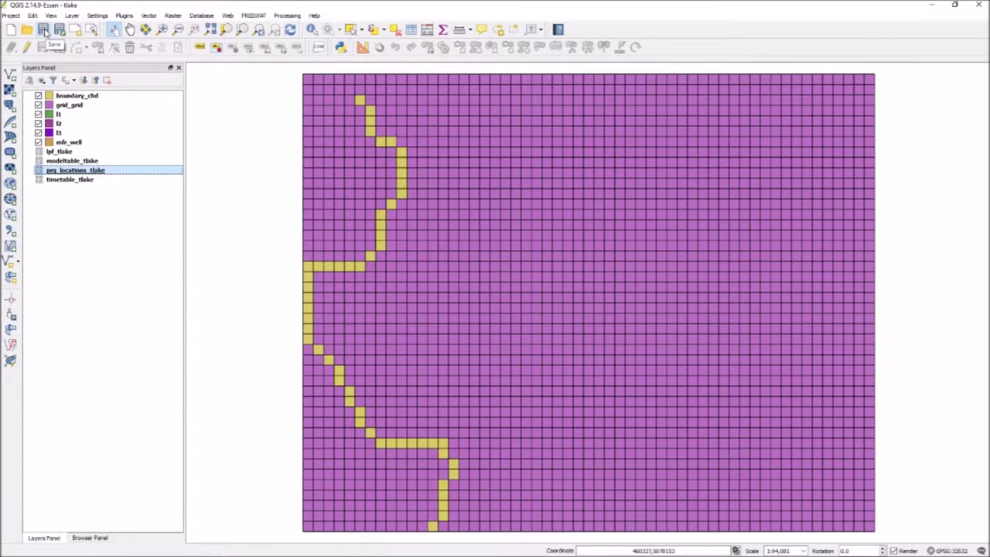
Step: Save the project as tlake.qgs in E:/Freewat/Exercises/Lak
click(44, 30)
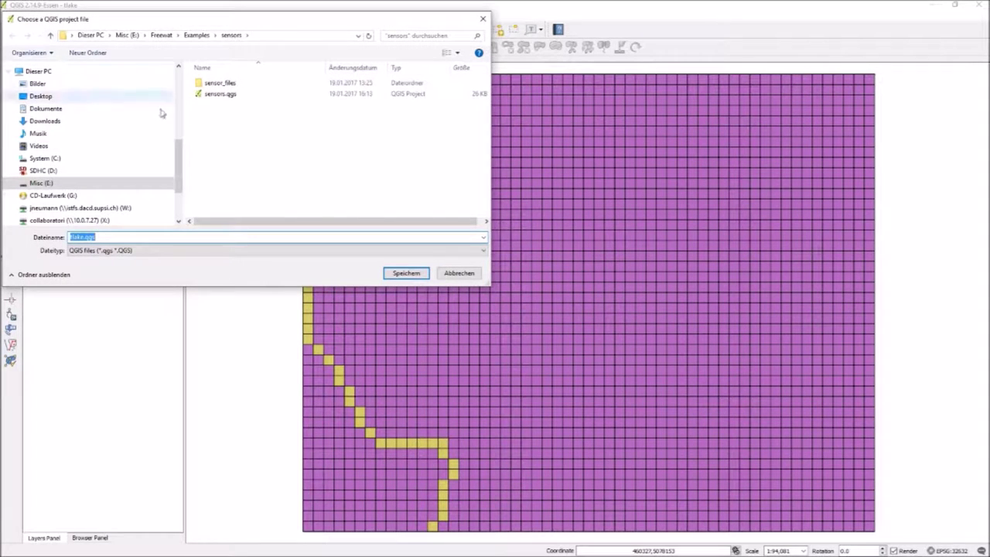
click(161, 35)
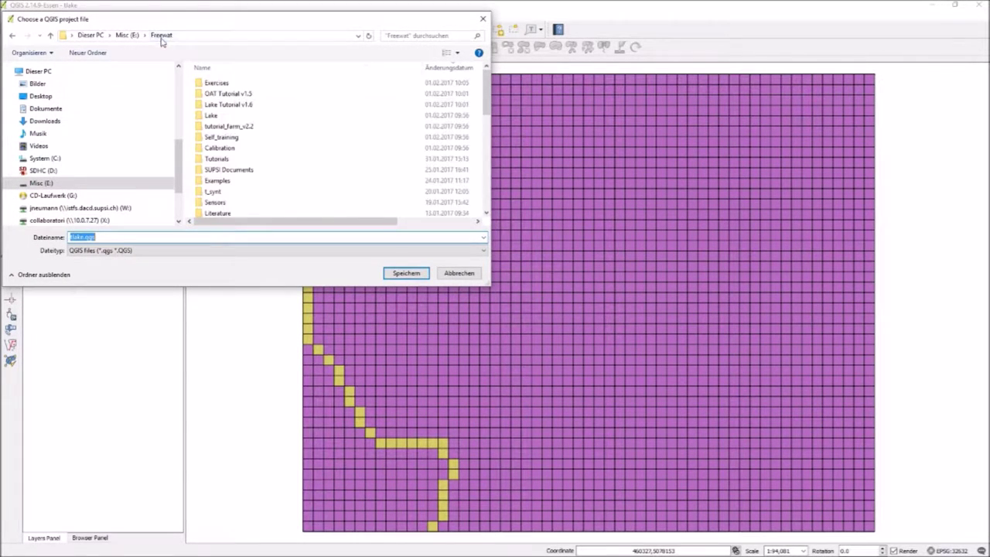
double_click(220, 85)
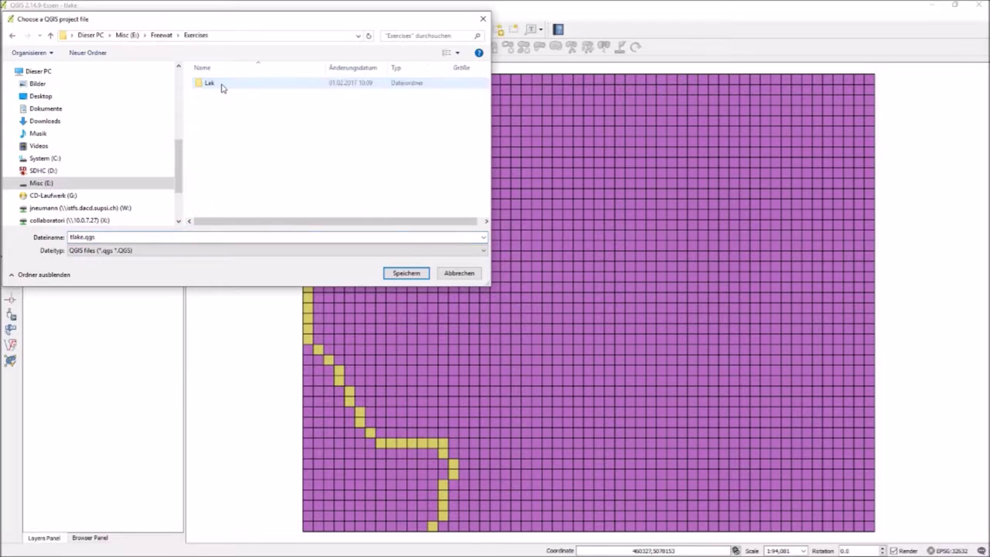
double_click(223, 87)
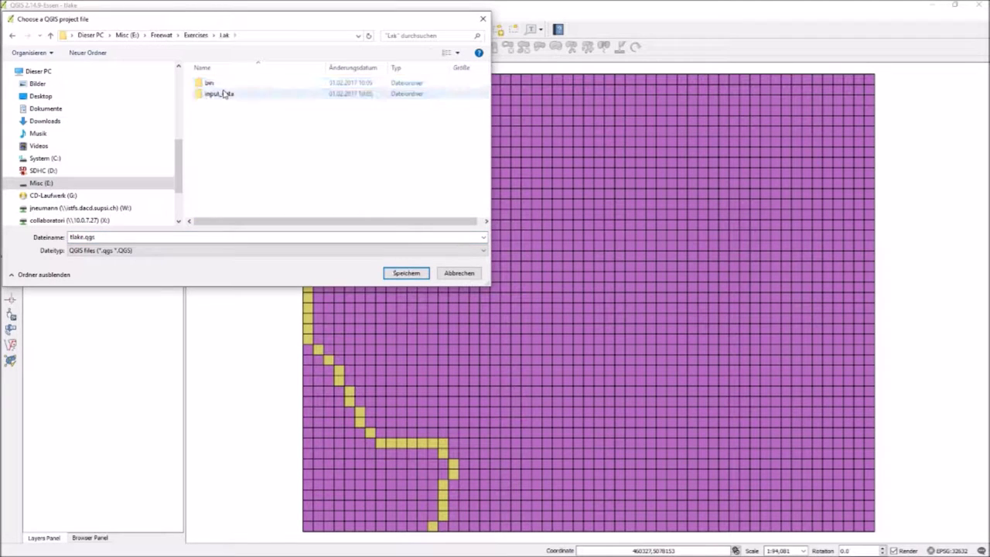
click(407, 274)
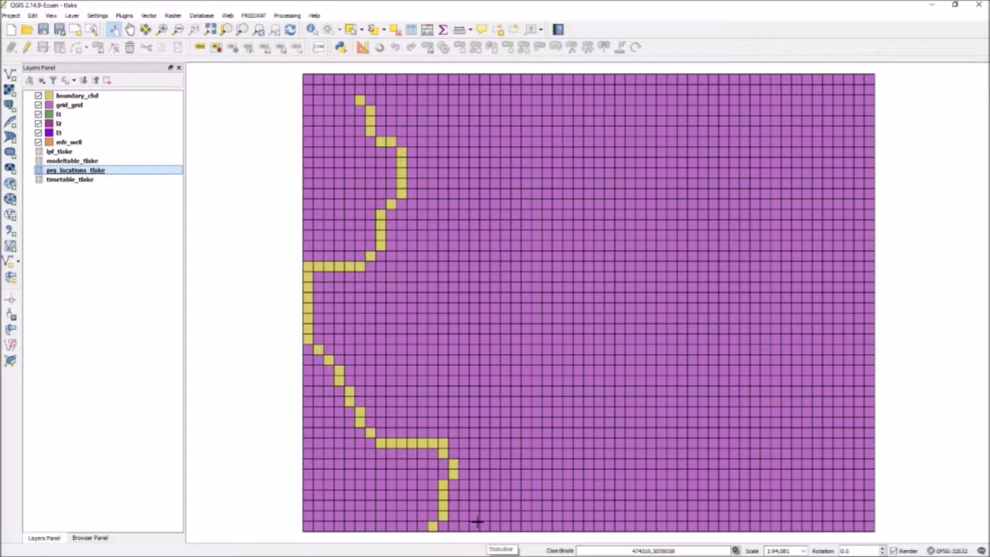
Step: Run the tlake model with CHD and WEL packages enabled and acknowledge the Simulation done message
click(260, 16)
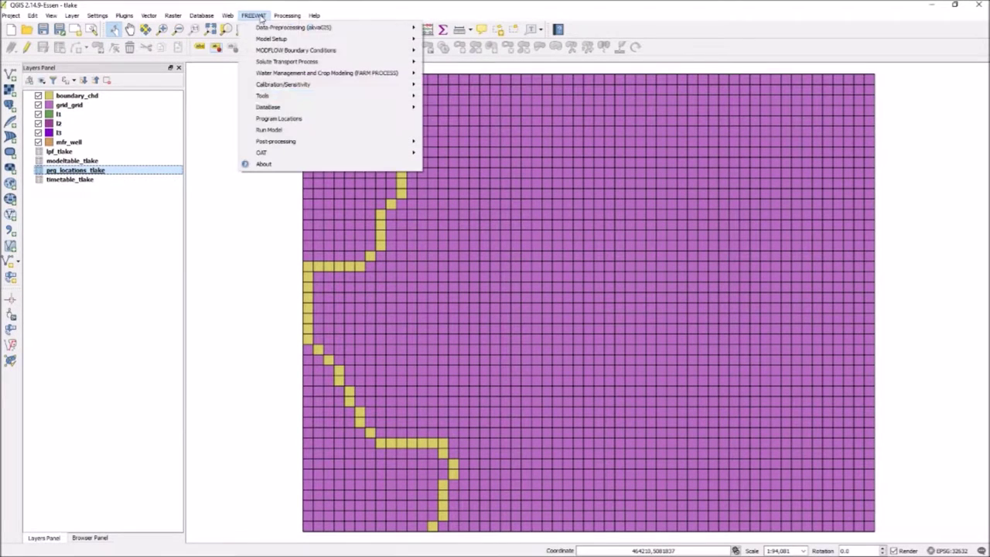
click(268, 130)
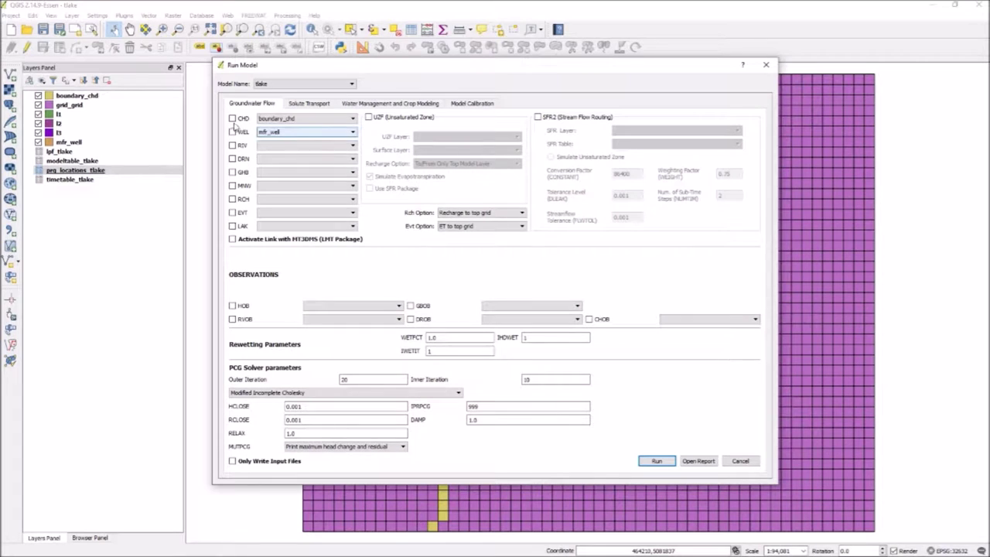
click(232, 118)
click(232, 132)
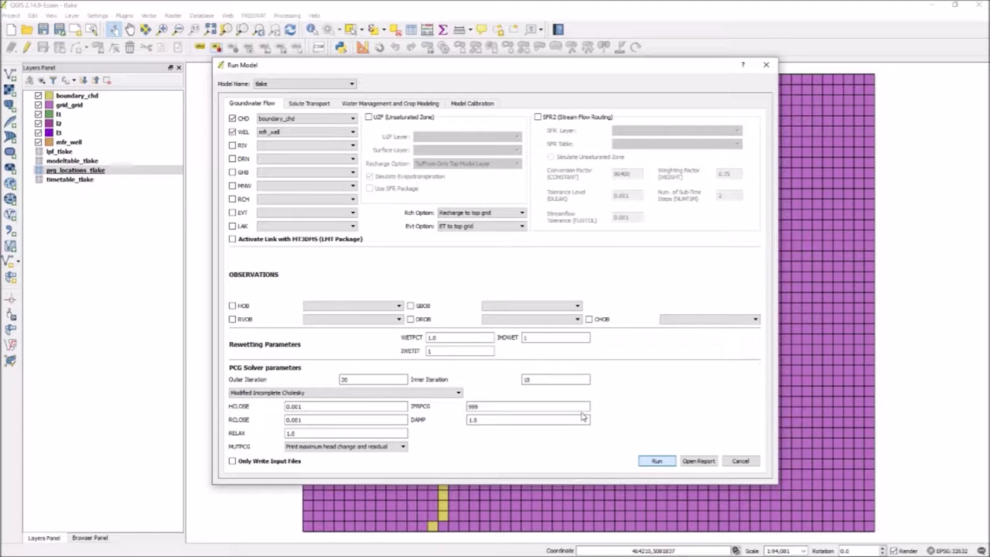
key(Return)
click(540, 294)
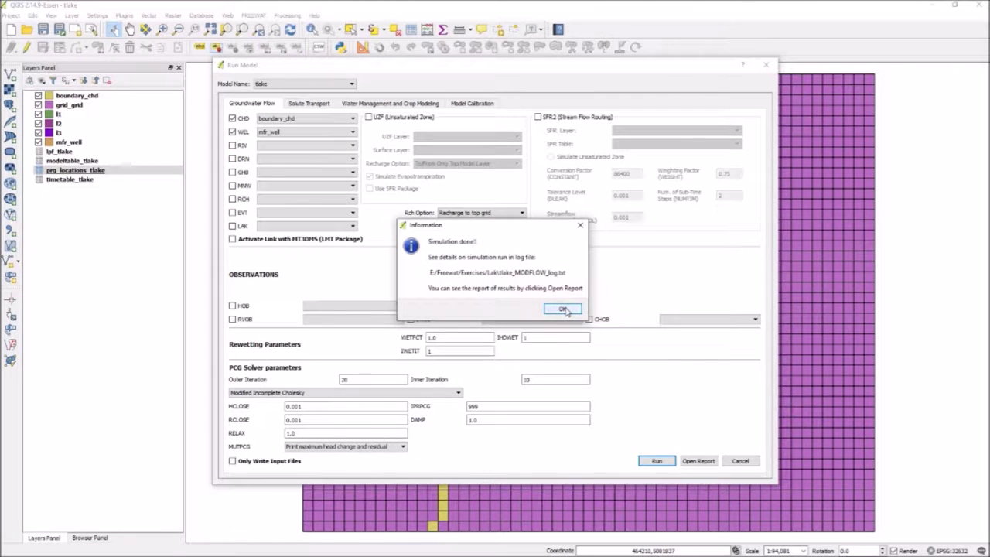
click(564, 309)
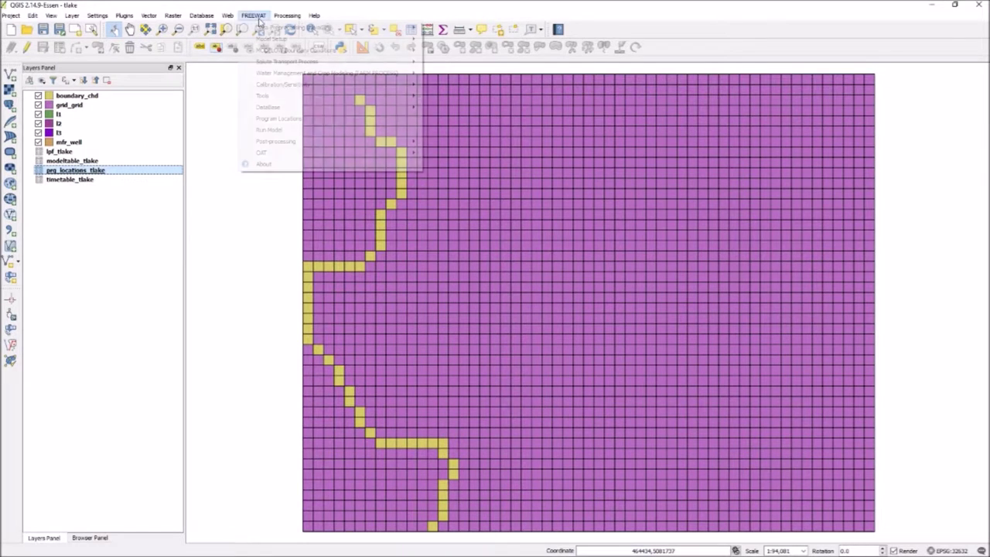
Step: Load the three head rasters in WGS 84 / UTM zone 32N and move tlake_lay_1_sp_1_ts_1 to the top
mouse_move(273, 142)
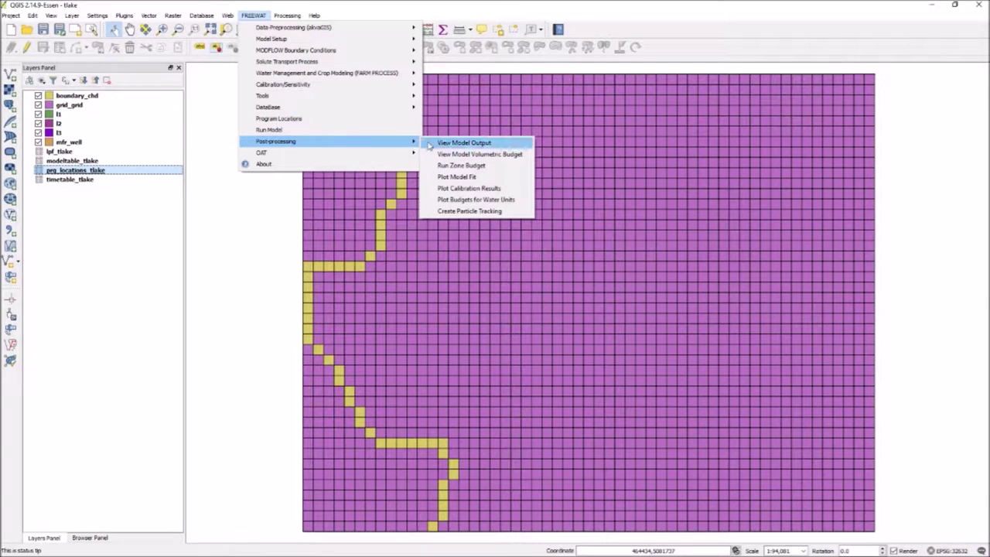
click(456, 144)
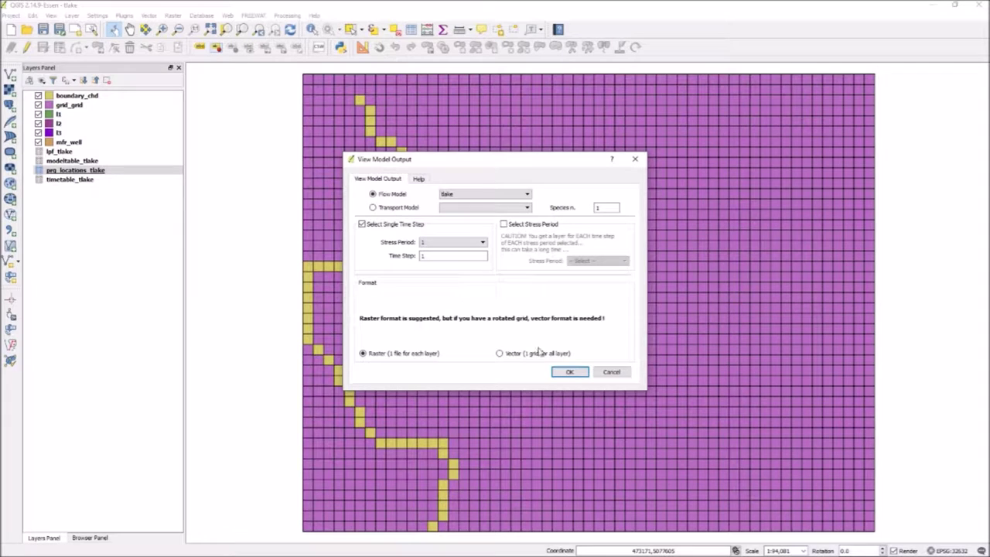
click(568, 372)
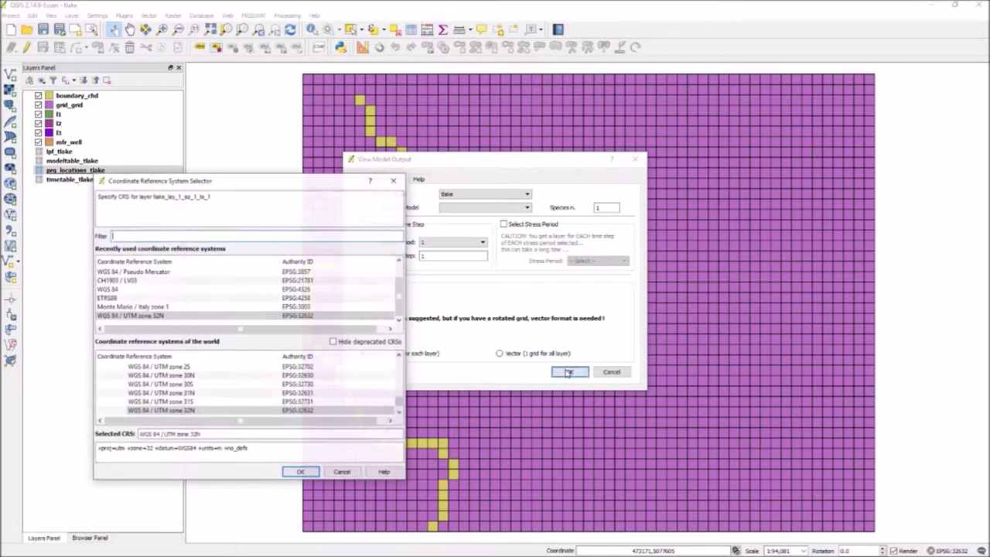
click(301, 471)
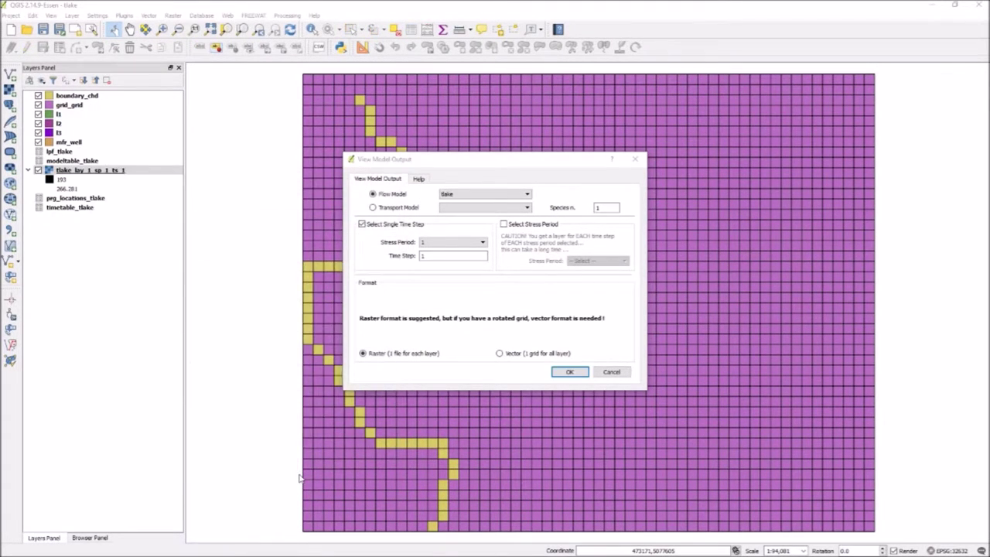
click(301, 472)
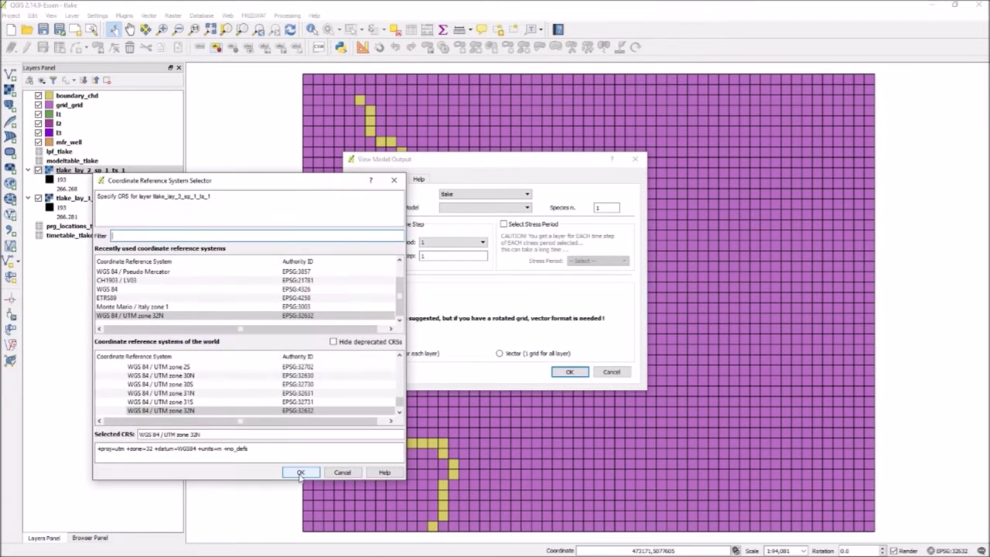
click(301, 472)
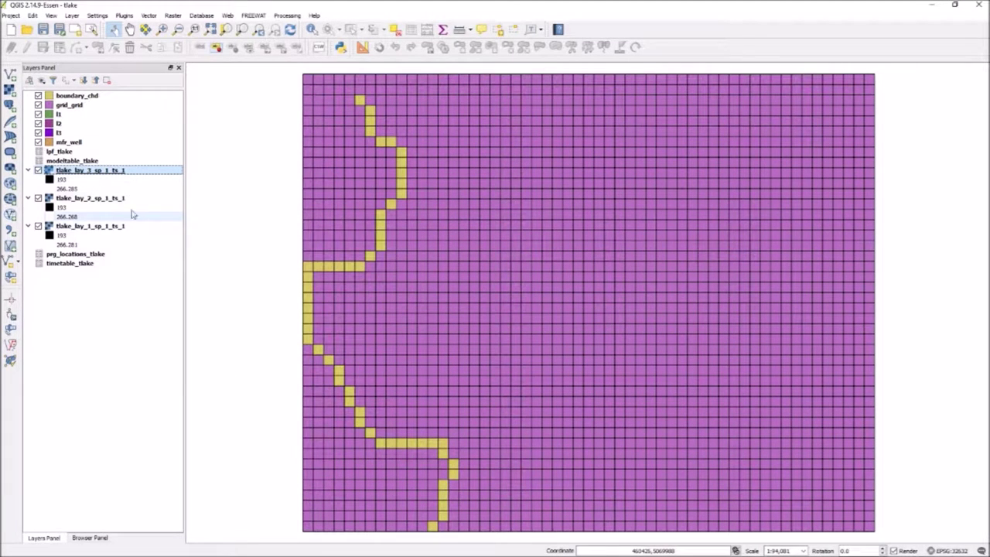
click(97, 225)
drag(97, 225, 91, 97)
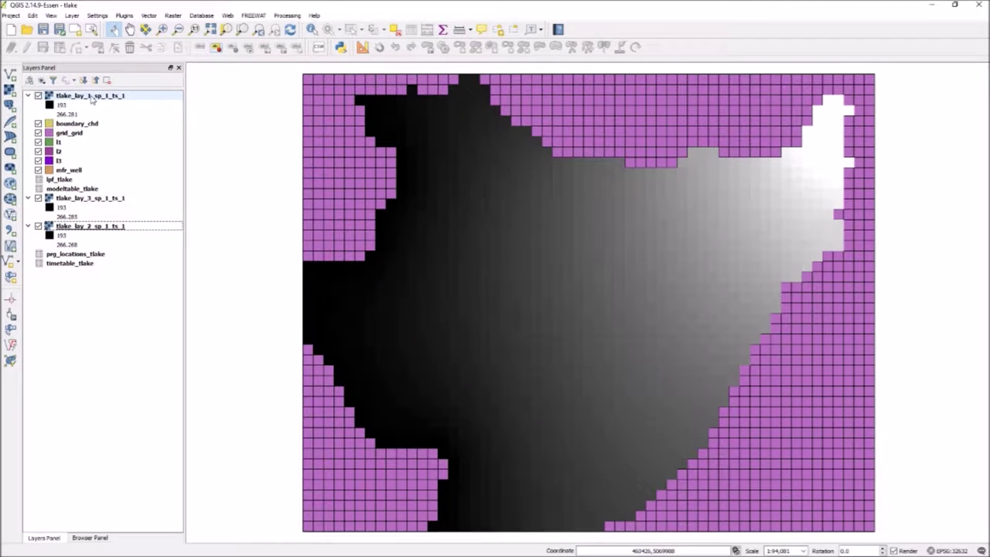
Step: Open Raster > Extraction > Contour with tlake_lay_1_sp_1_ts_1 as the input raster
click(92, 98)
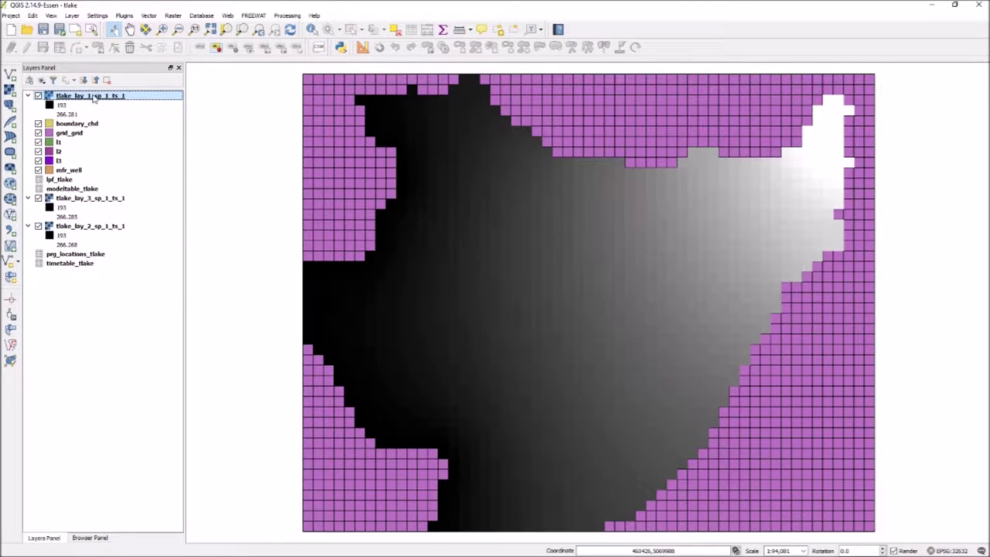
click(168, 16)
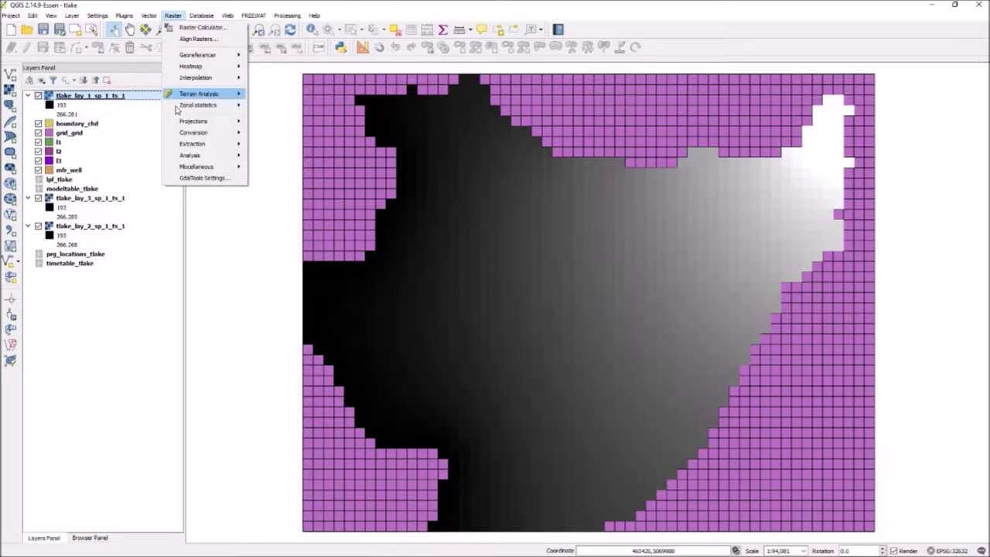
mouse_move(193, 144)
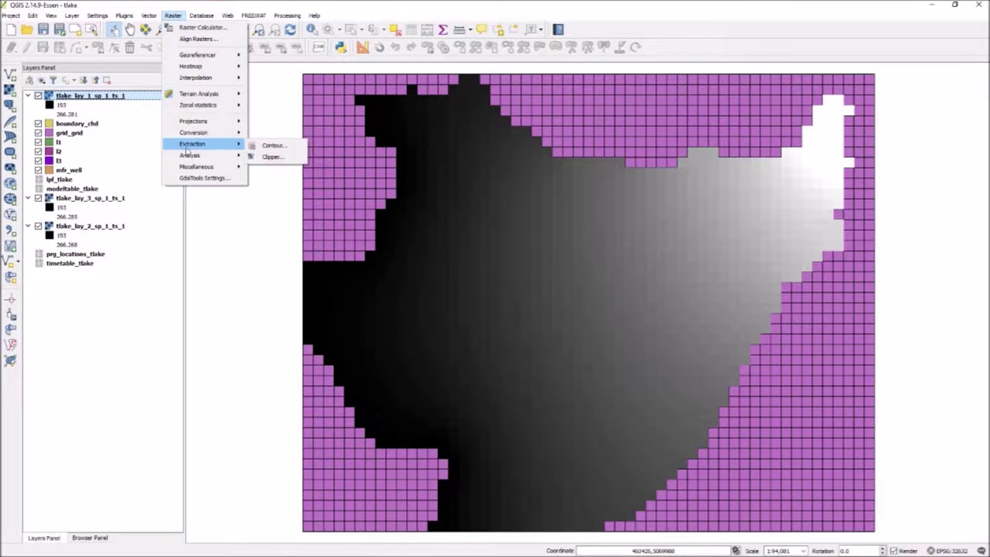
click(270, 147)
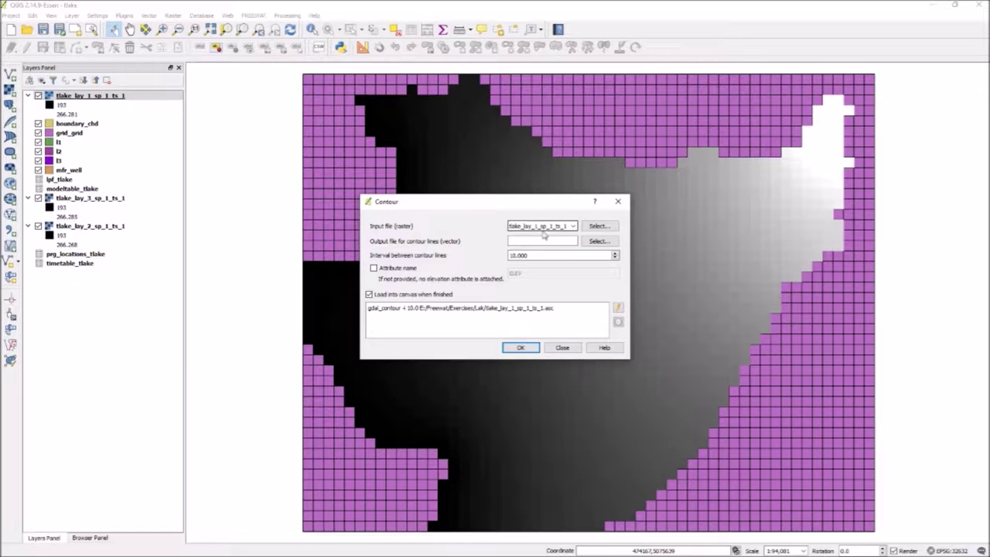
click(571, 226)
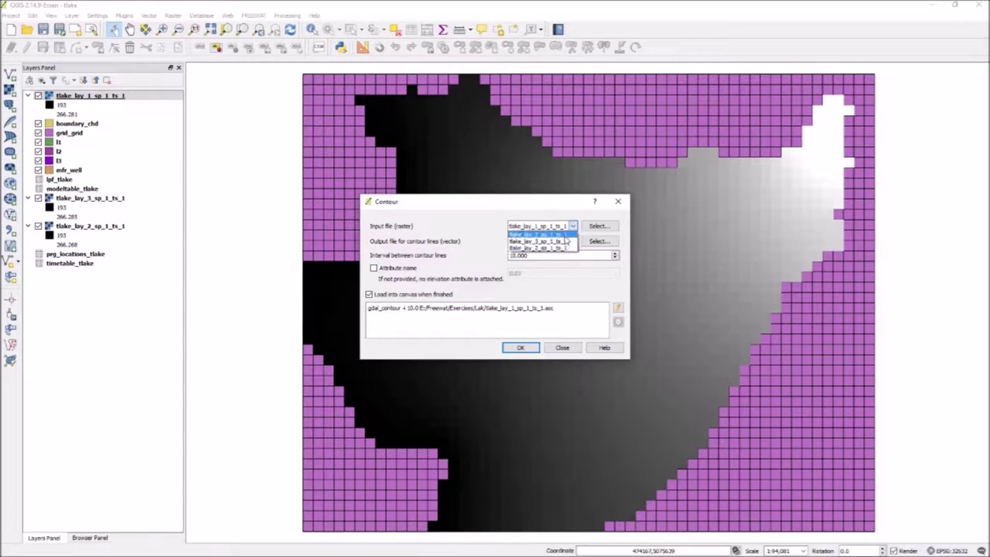
click(558, 245)
Step: Generate contours at a 5 interval into output test2, then close the Contour dialog
click(558, 243)
text(test2)
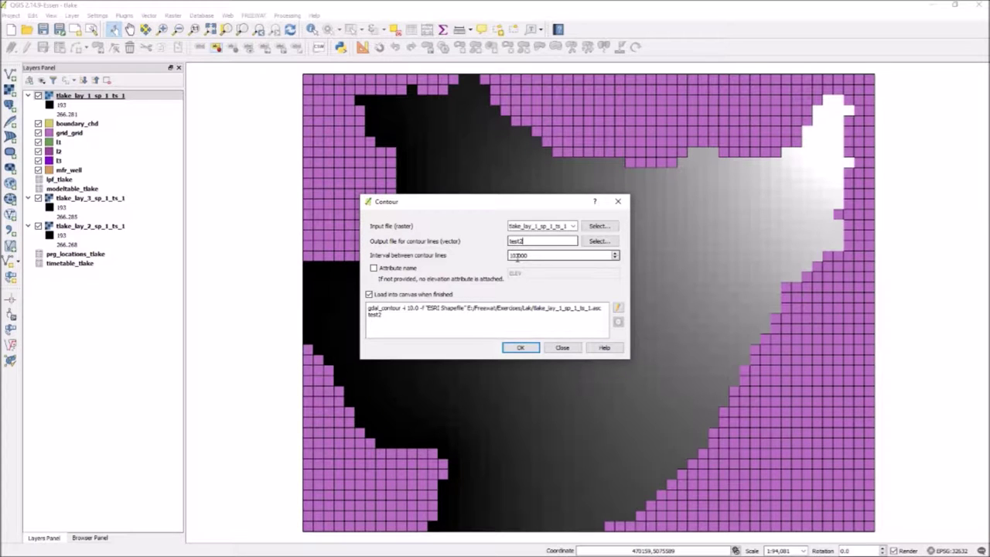
drag(521, 255, 509, 256)
text(5)
click(528, 348)
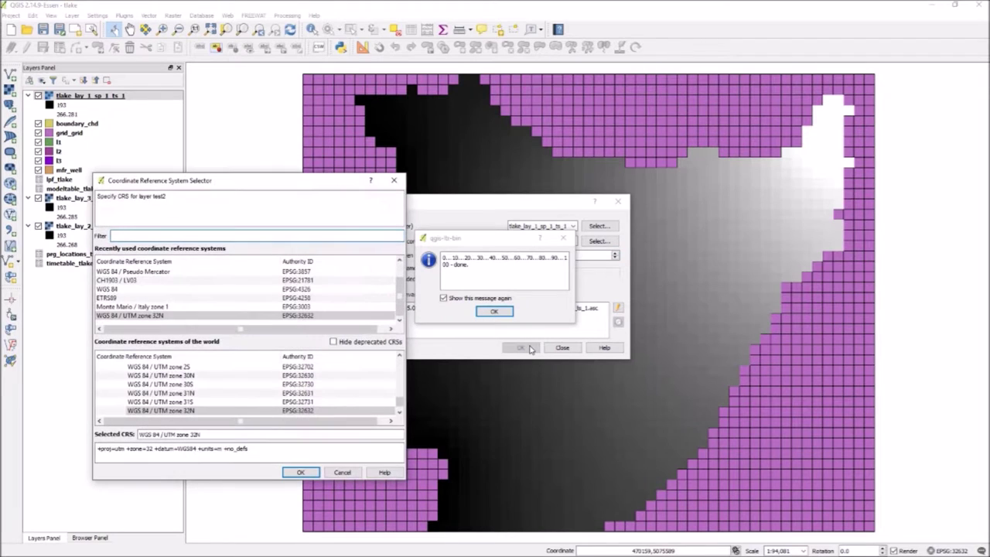
click(305, 474)
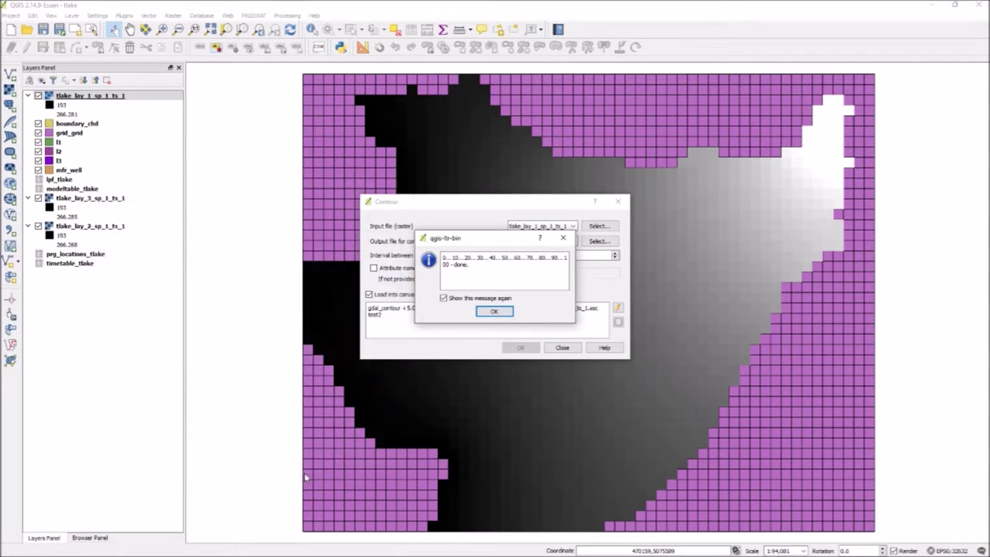
click(513, 294)
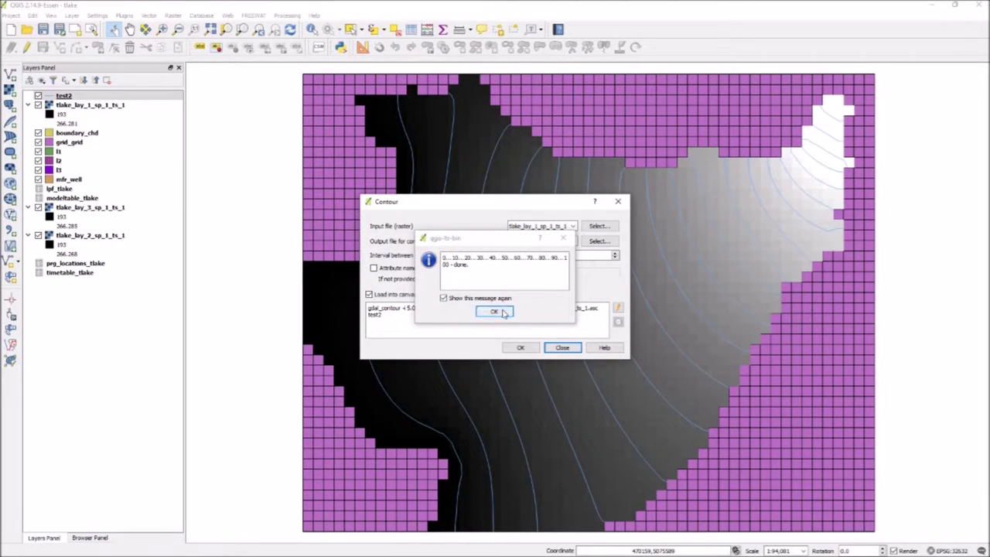
click(495, 311)
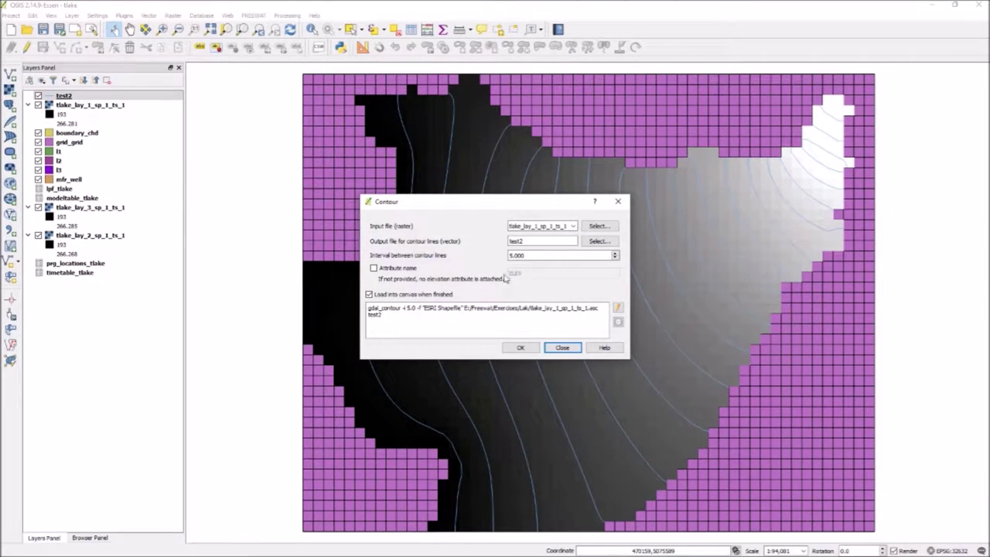
click(565, 347)
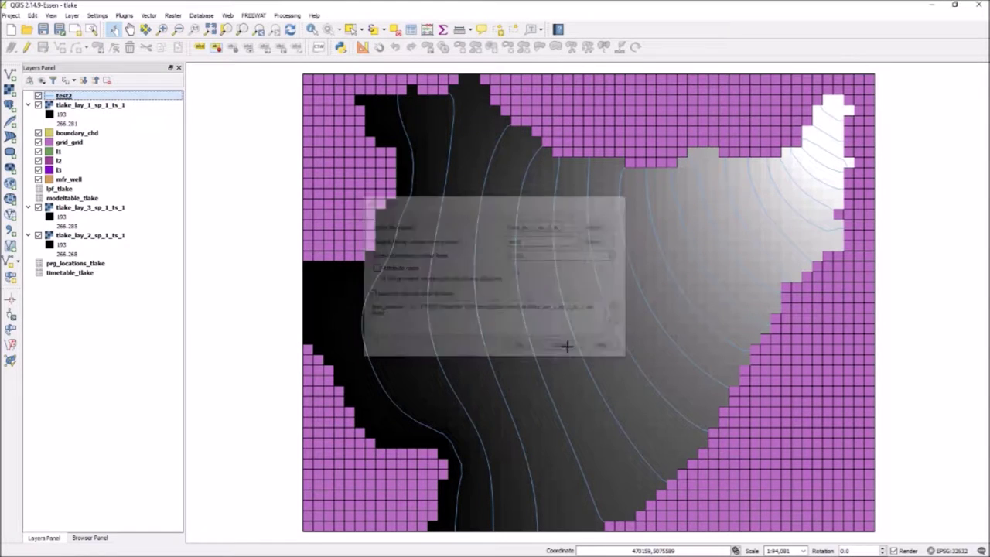
Step: Plot tlake's volumetric budget bar chart for stress period 1 and enlarge its window
click(254, 15)
mouse_move(280, 142)
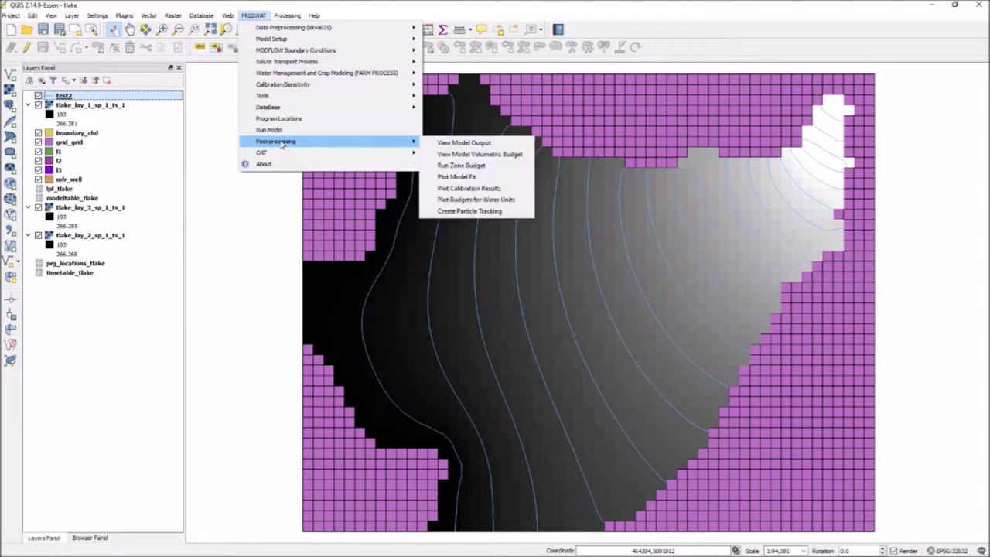
click(443, 155)
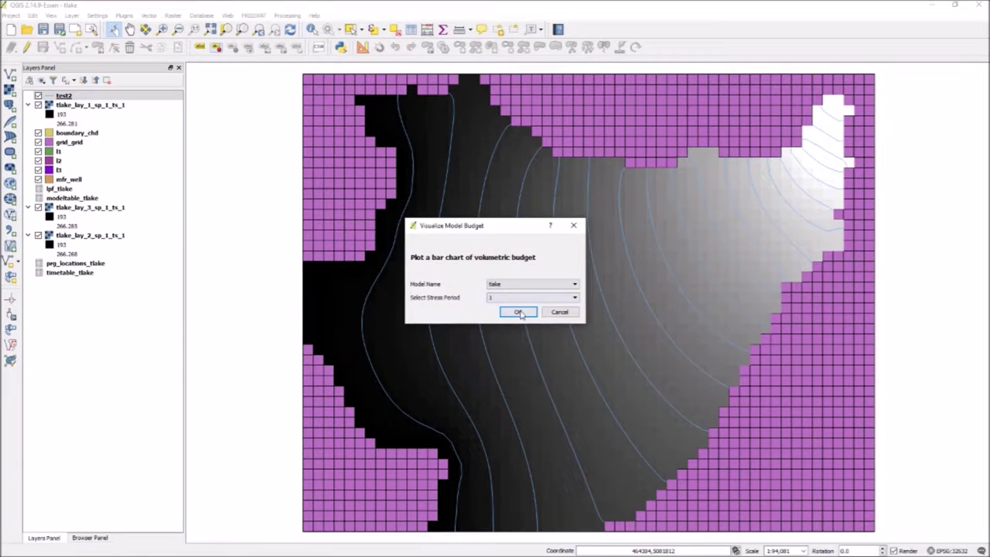
click(518, 313)
drag(651, 410, 778, 502)
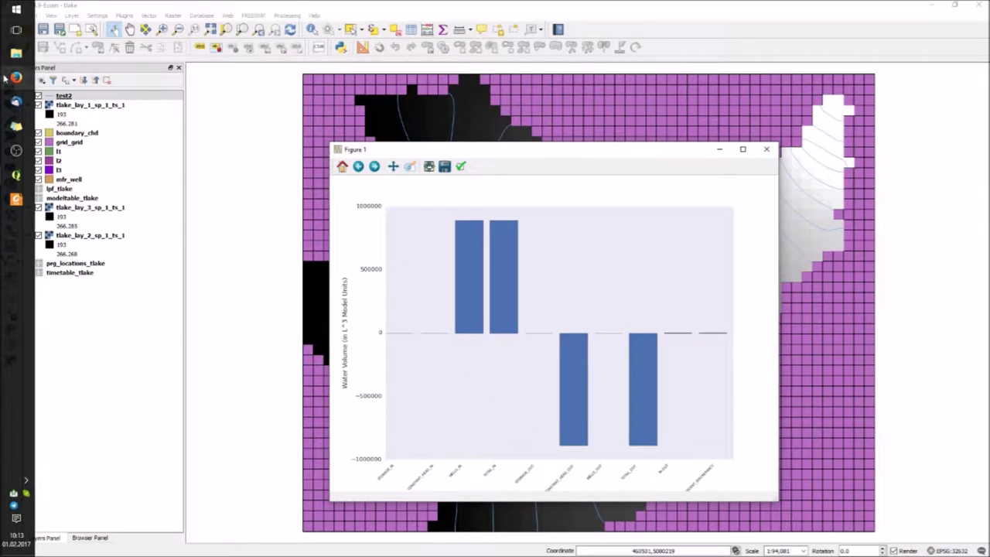
Step: Open the tlake.list output file in Sublime Text from Explorer
click(17, 77)
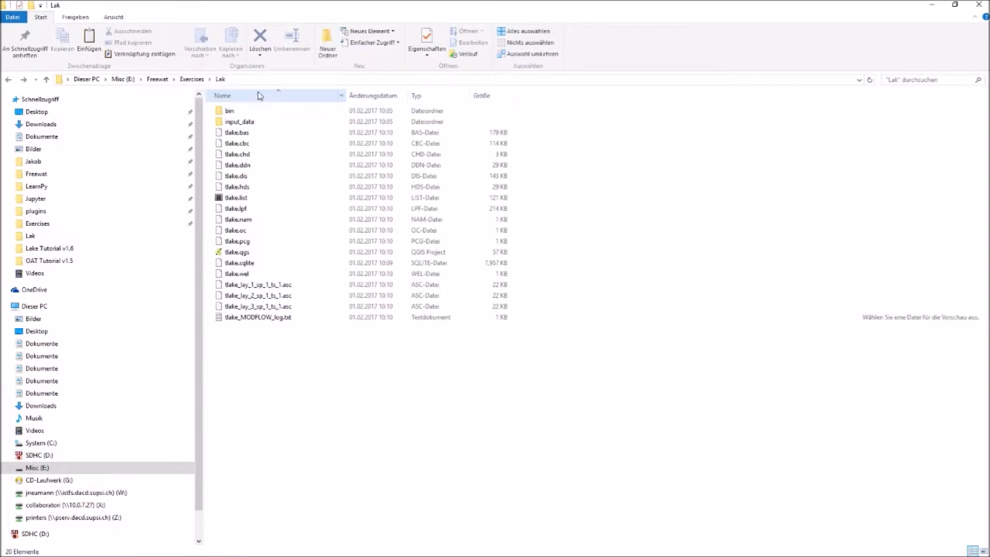
click(238, 198)
right_click(240, 200)
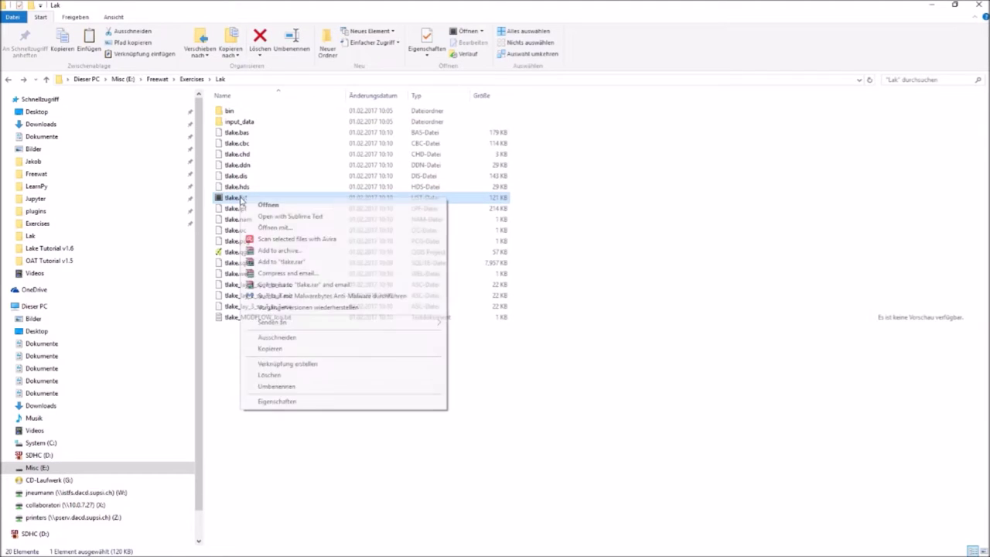
click(298, 219)
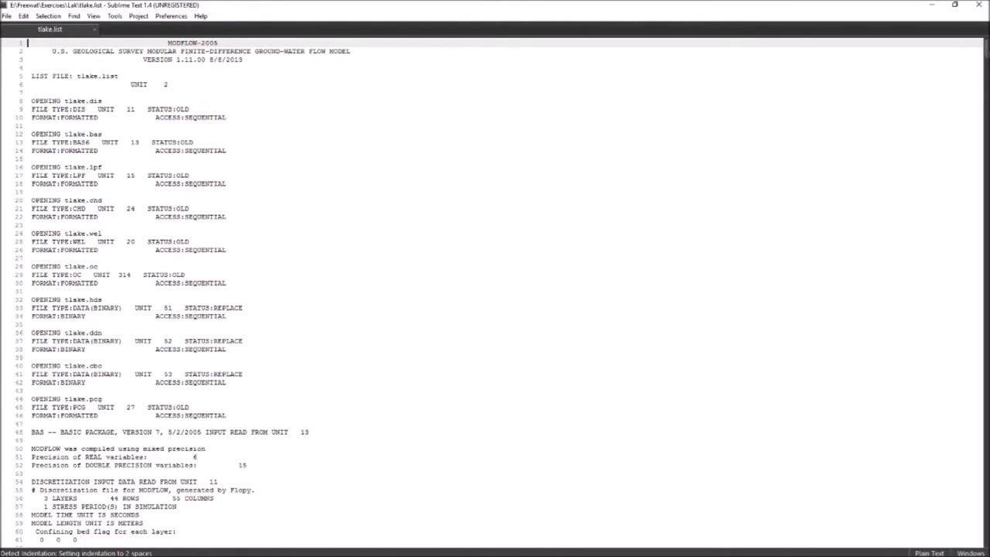
Step: Scroll tlake.list to its end, advance to the Import lake shapefiles slide, then return to QGIS
drag(986, 48, 982, 524)
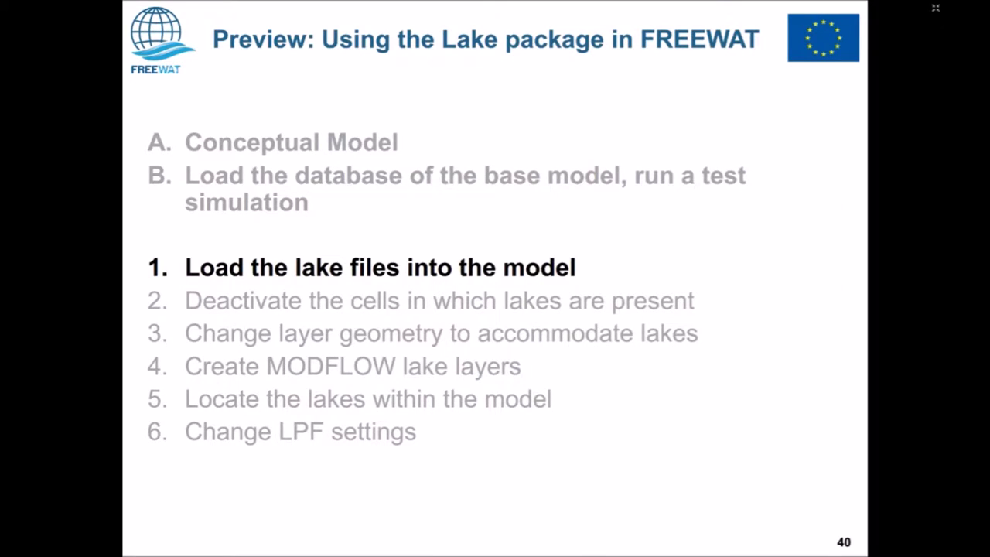
key(Right)
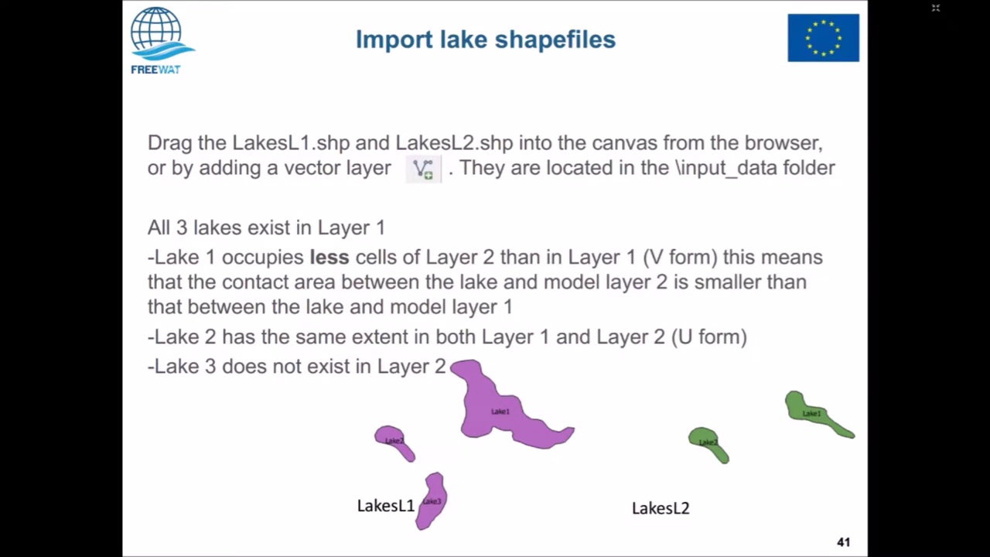
key(alt+Tab)
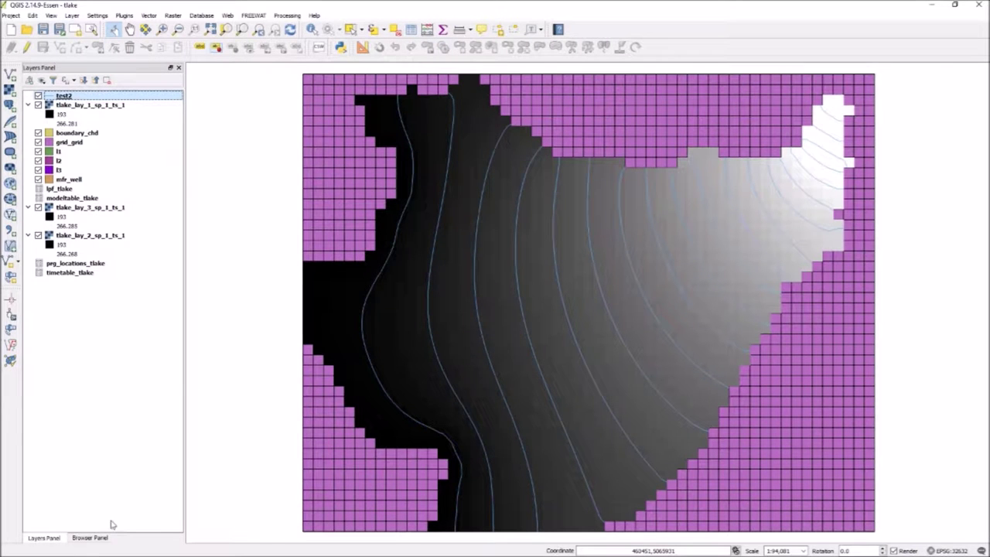
Step: Add the Lakes1 and Lakes2 shapefiles from Exercises > Lak > input_data onto the map
click(96, 537)
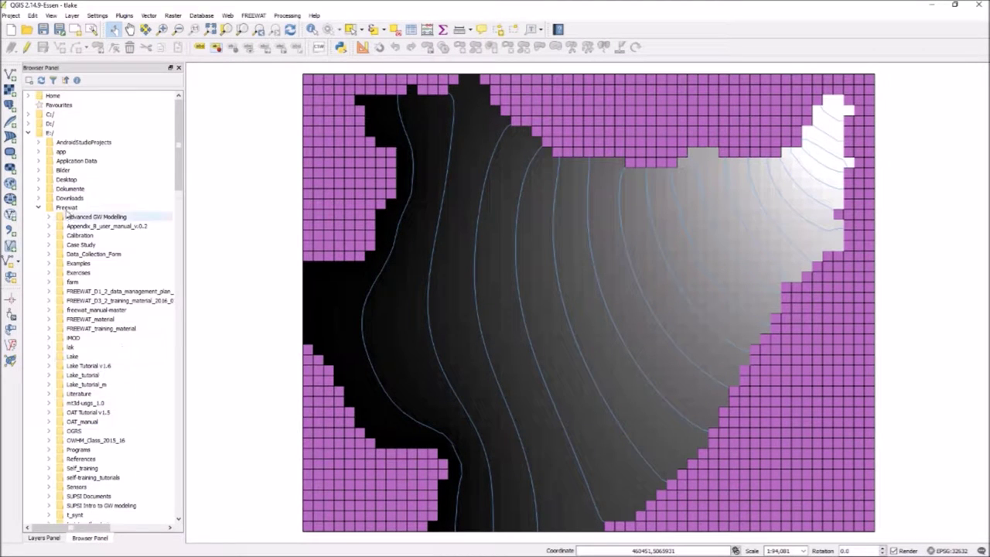
click(49, 274)
click(58, 284)
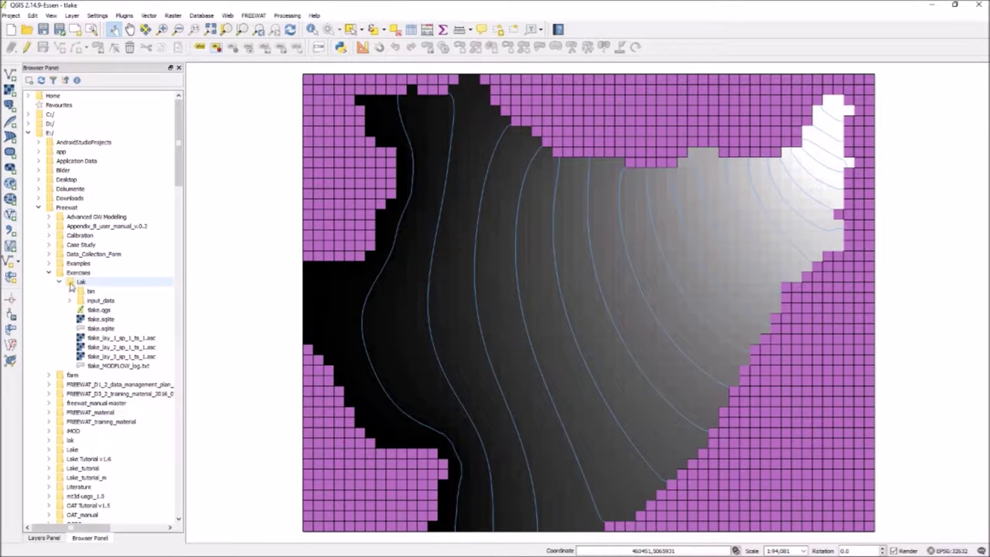
click(69, 300)
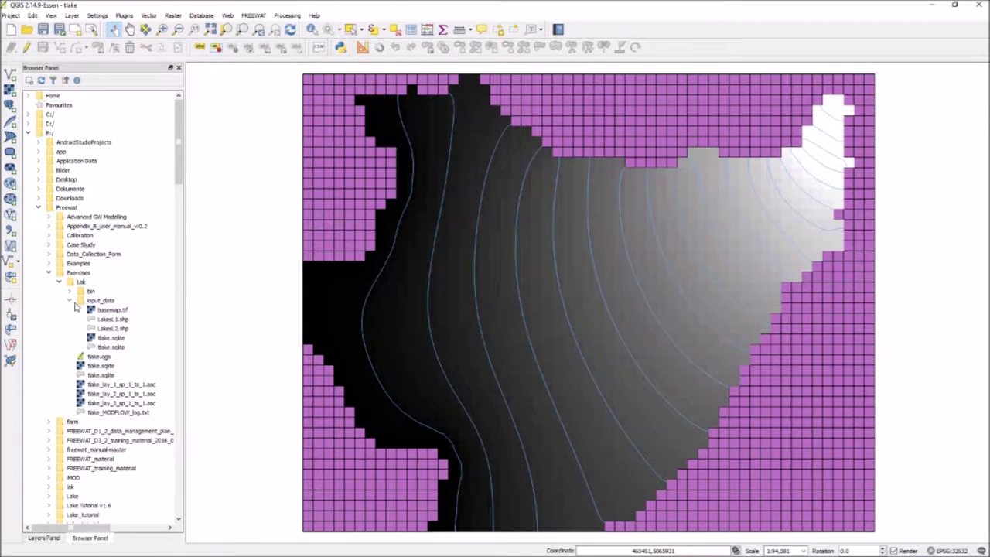
click(123, 329)
ctrl+click(119, 320)
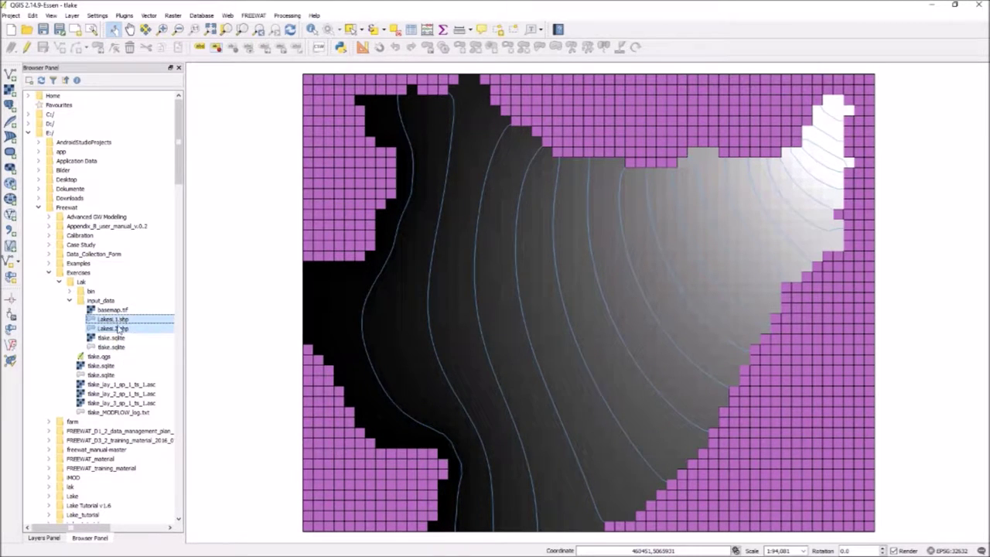
drag(114, 321, 381, 321)
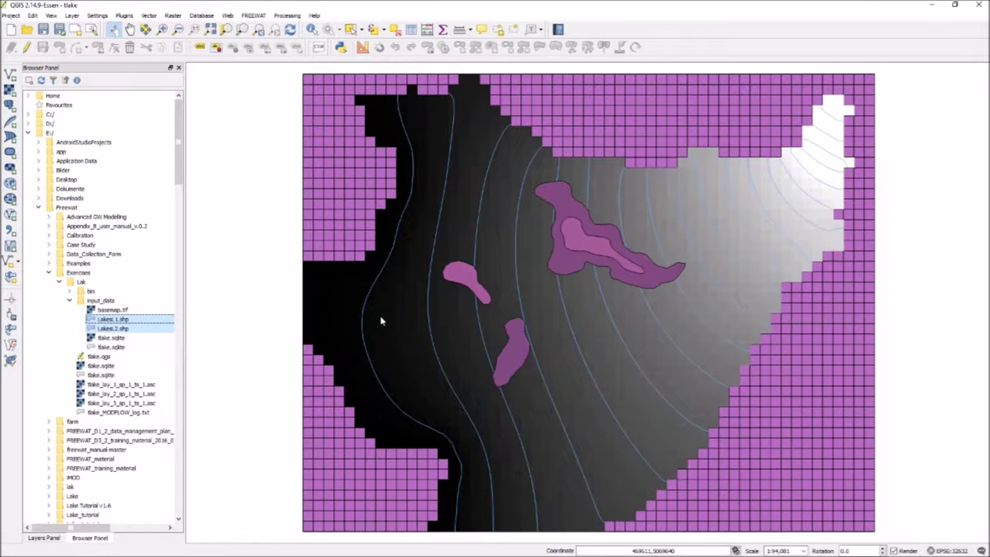
click(44, 537)
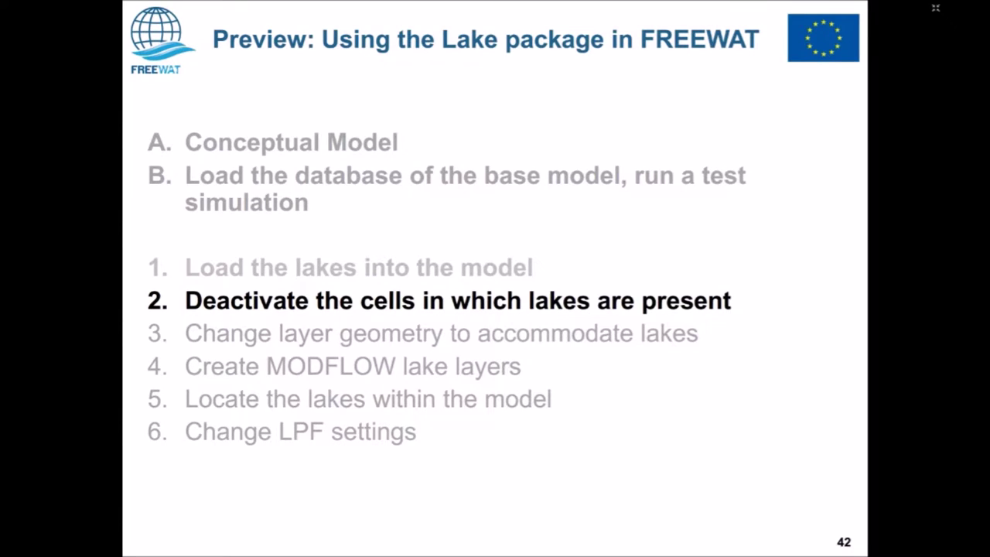
Step: Advance the presentation to the Deactivate Lake Cells slide
key(Right)
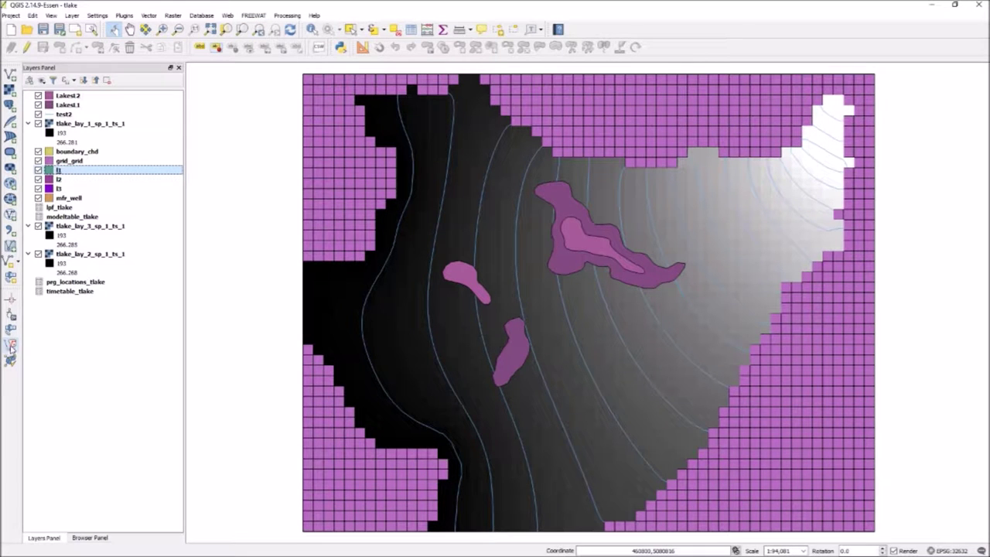
Step: Run Spatial Query selecting l1 cells that intersect LakesL1, giving 130 of 2420 cells
click(11, 348)
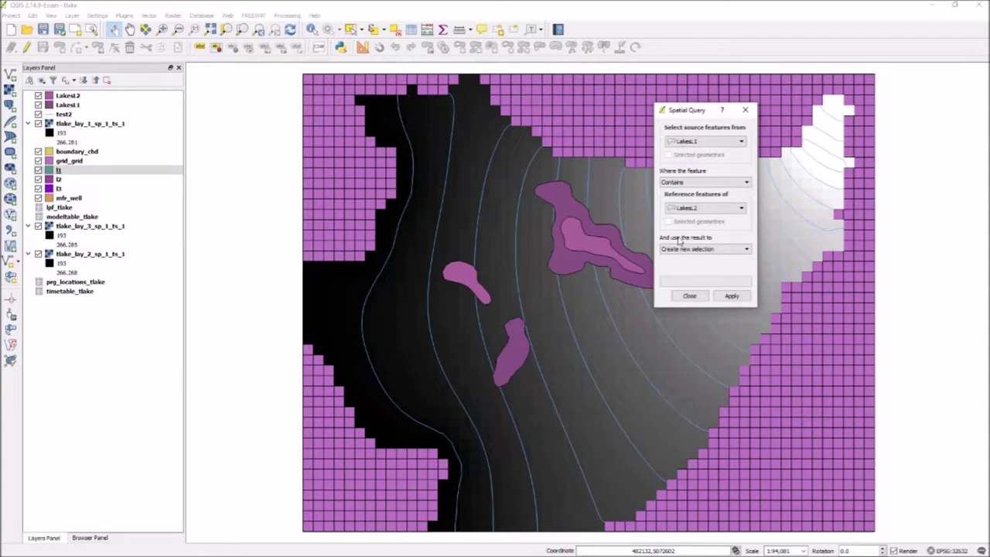
click(706, 142)
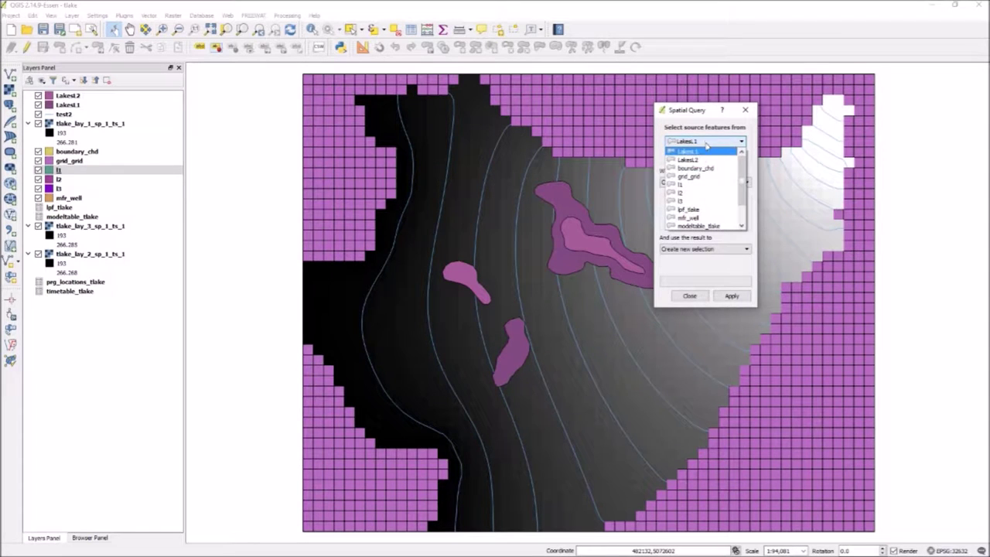
click(696, 183)
click(697, 183)
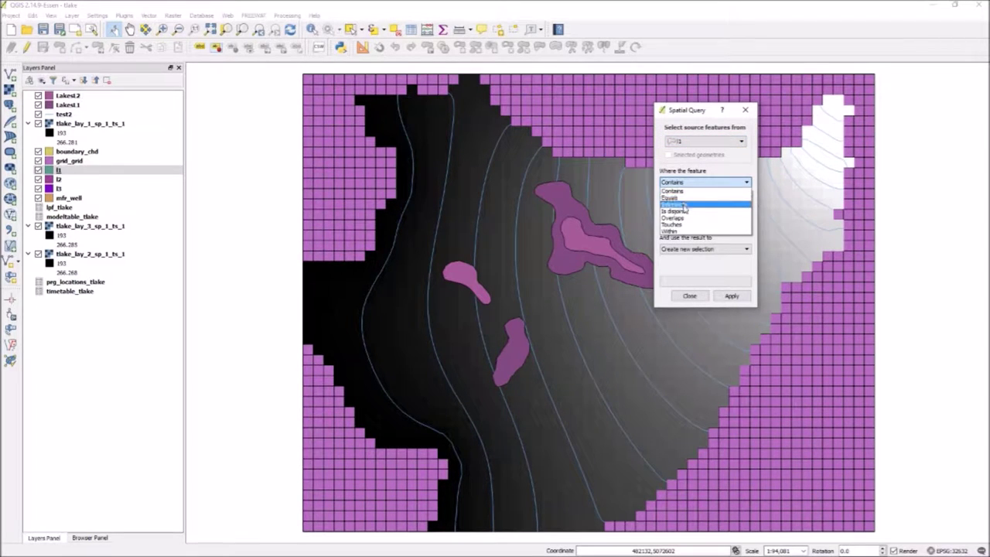
click(696, 204)
click(702, 208)
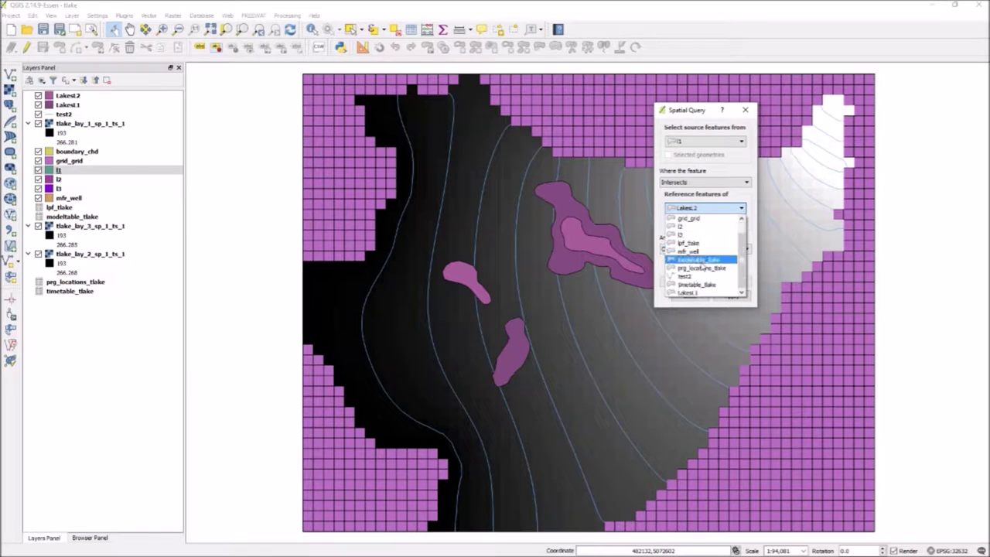
click(692, 213)
click(732, 295)
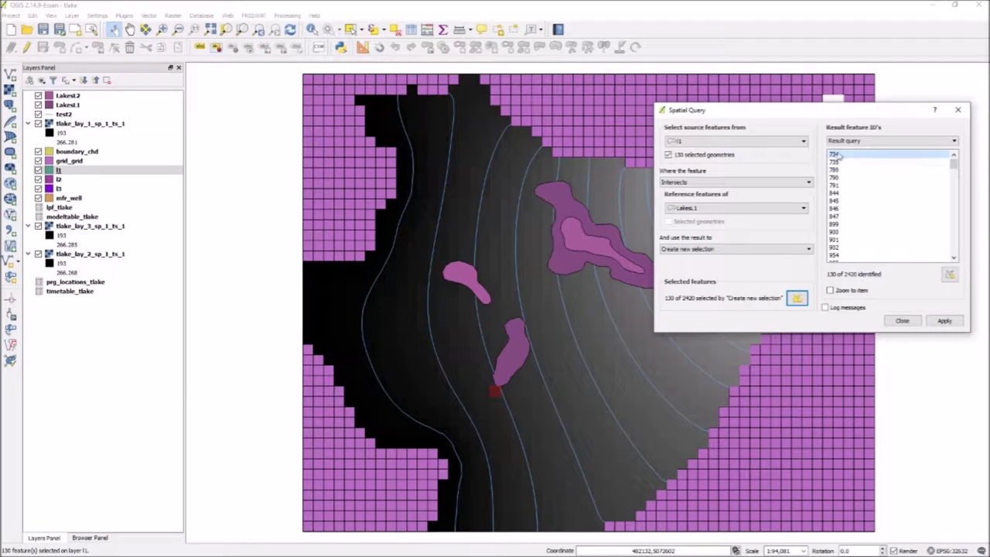
Step: Close Spatial Query and hide the tlake_lay_1 raster, boundary_chd and grid_grid layers
click(903, 320)
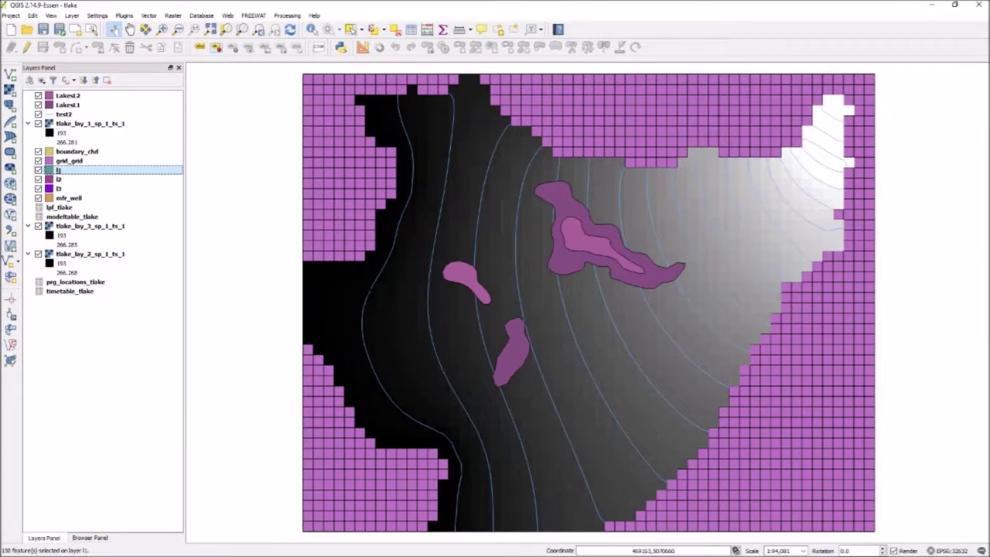
click(38, 113)
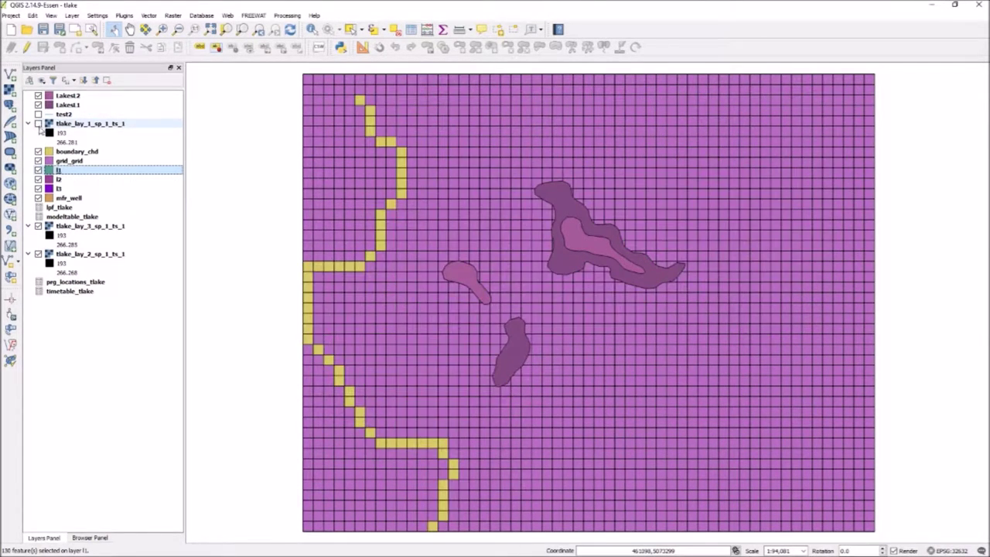
click(38, 151)
click(38, 160)
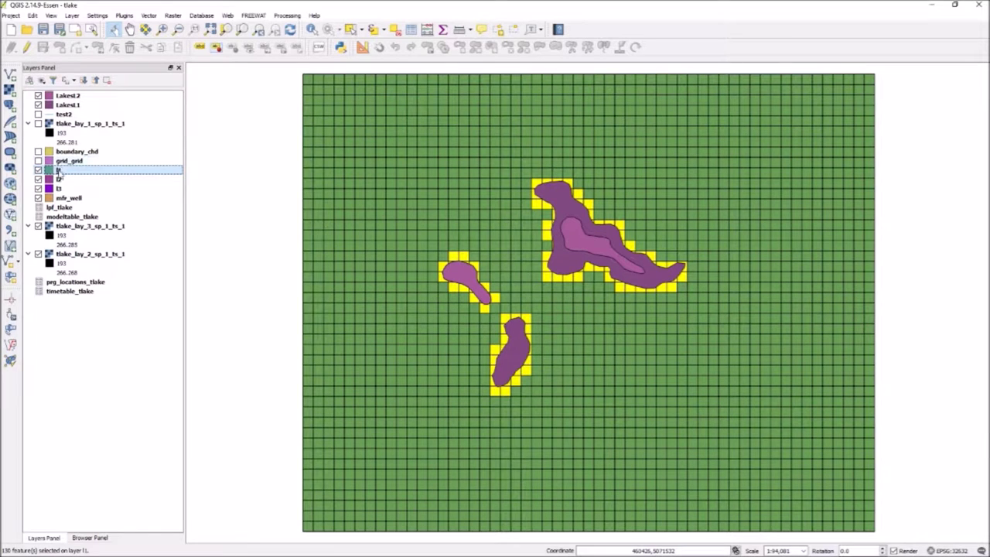
right_click(59, 170)
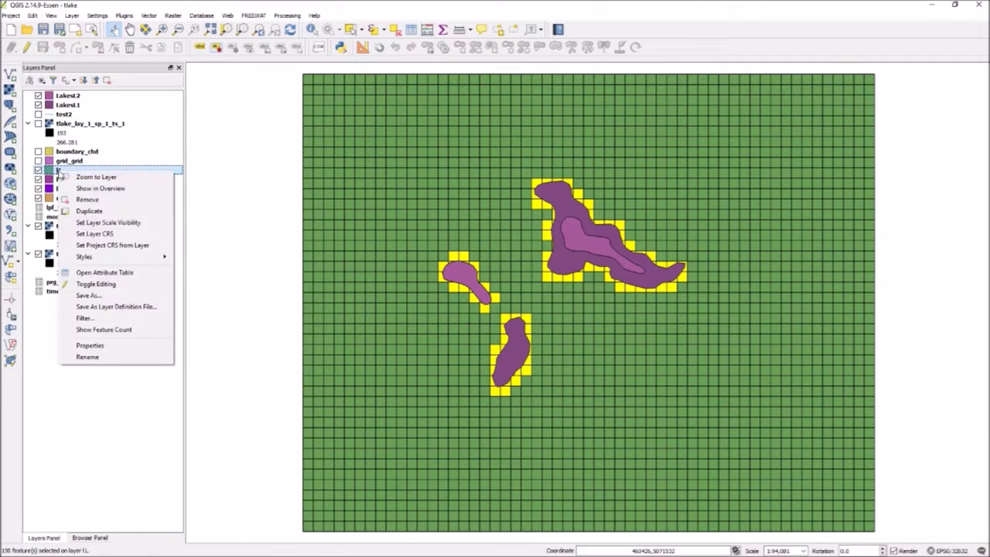
Step: Set ACTIVE to 0 for l1's 130 selected cells in its attribute table, save, and deselect all
click(112, 275)
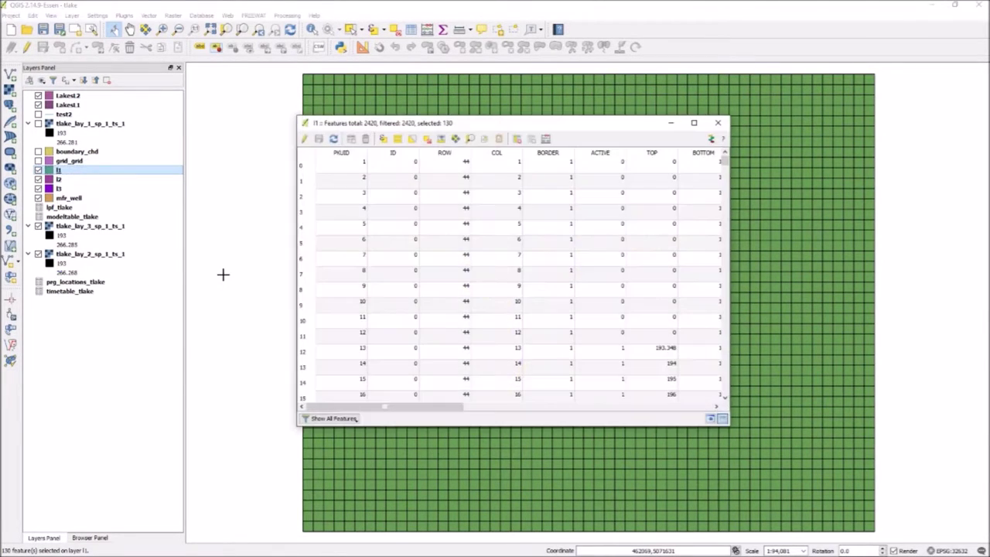
click(304, 138)
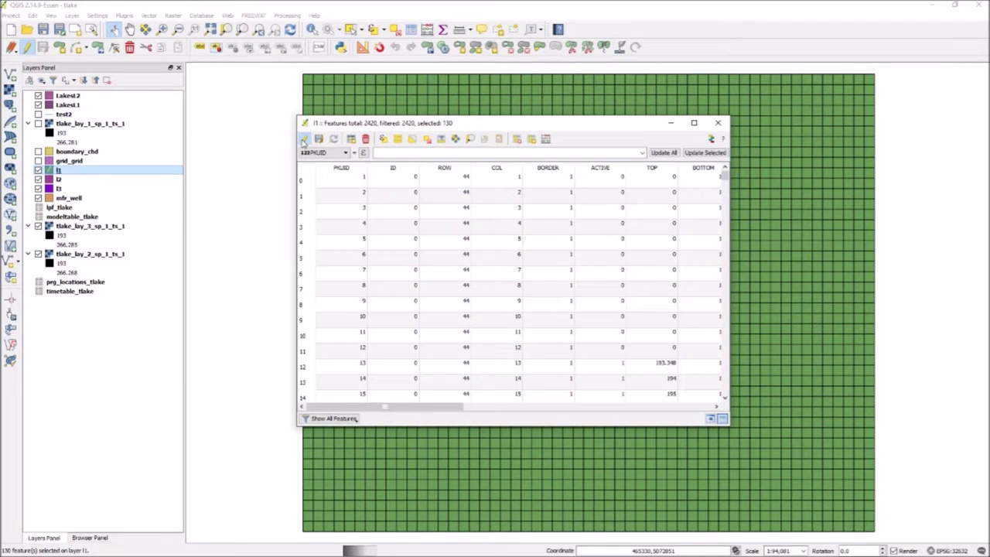
click(345, 153)
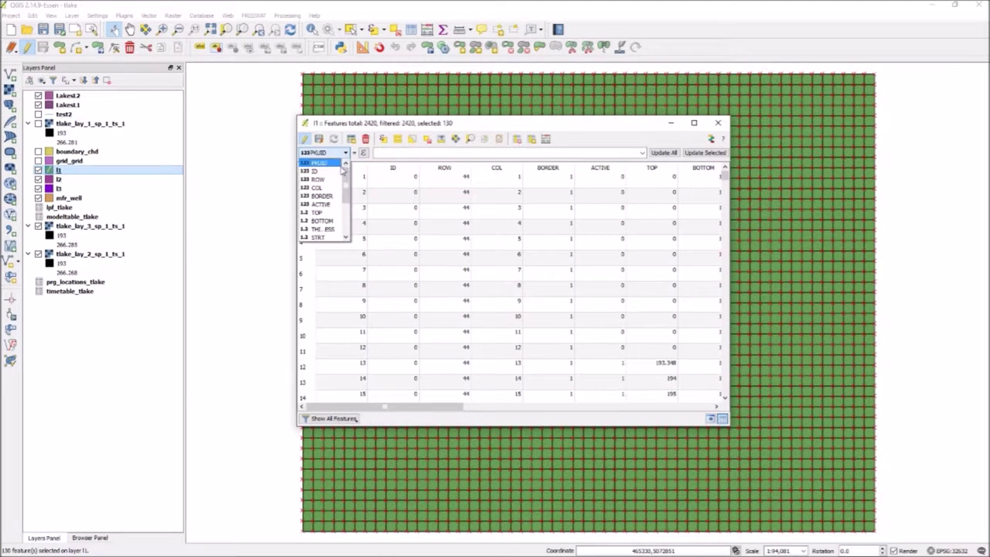
click(321, 204)
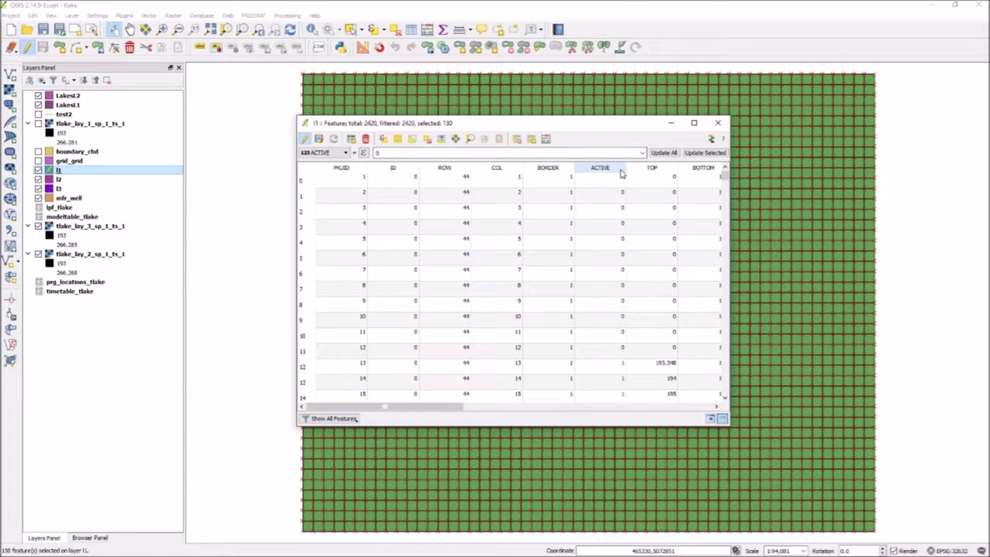
click(705, 153)
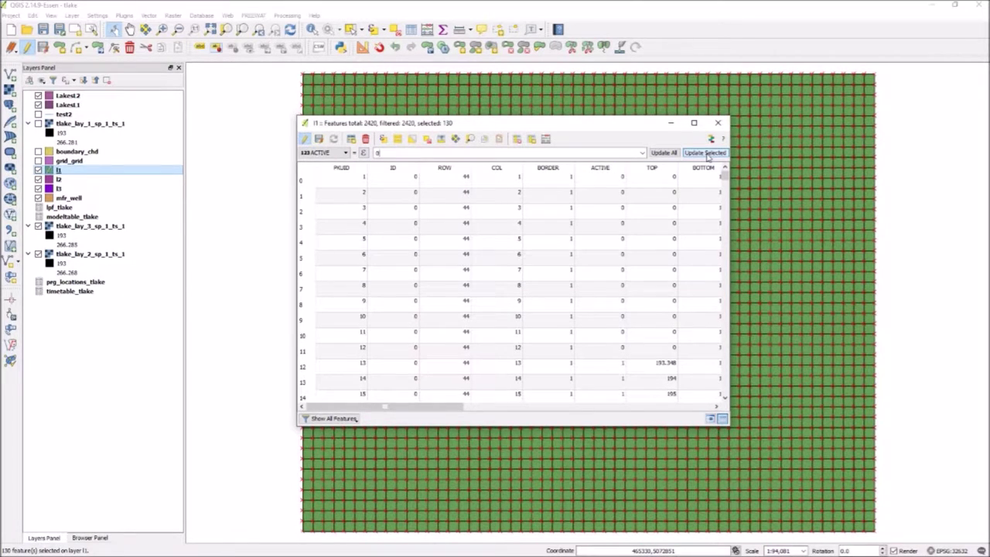
click(304, 139)
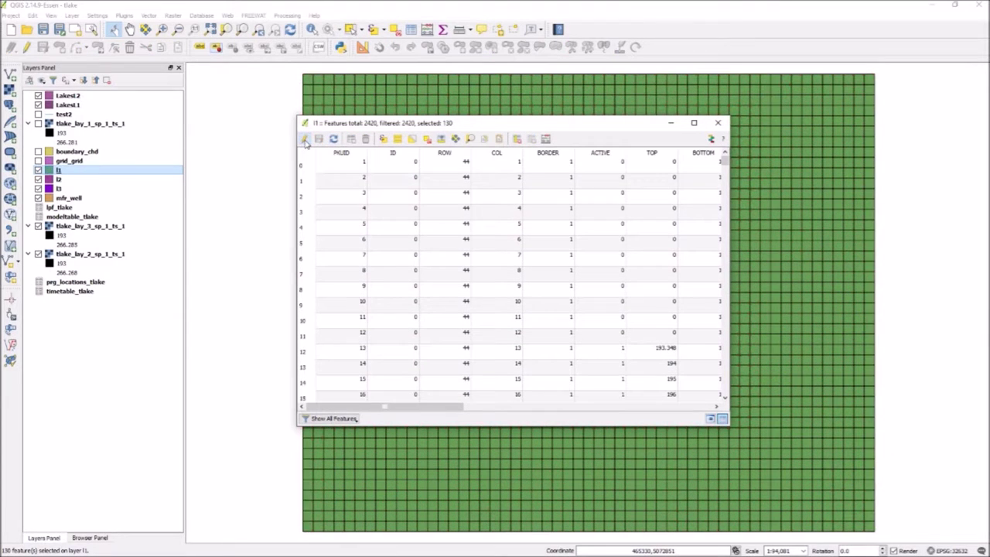
click(717, 122)
click(394, 30)
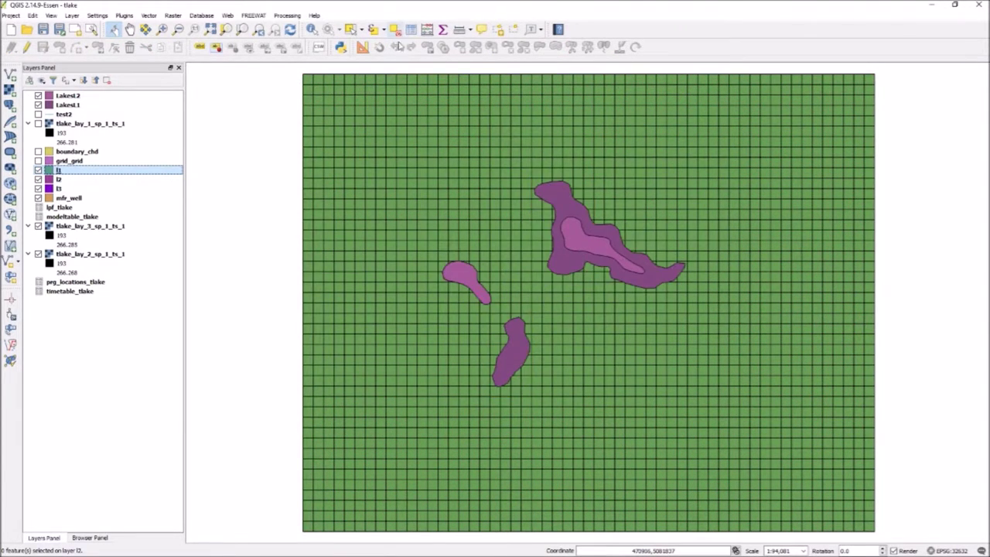
click(65, 179)
Step: Style layer l1 as Categorized by the ACTIVE column, with classes 0 and 1
double_click(169, 169)
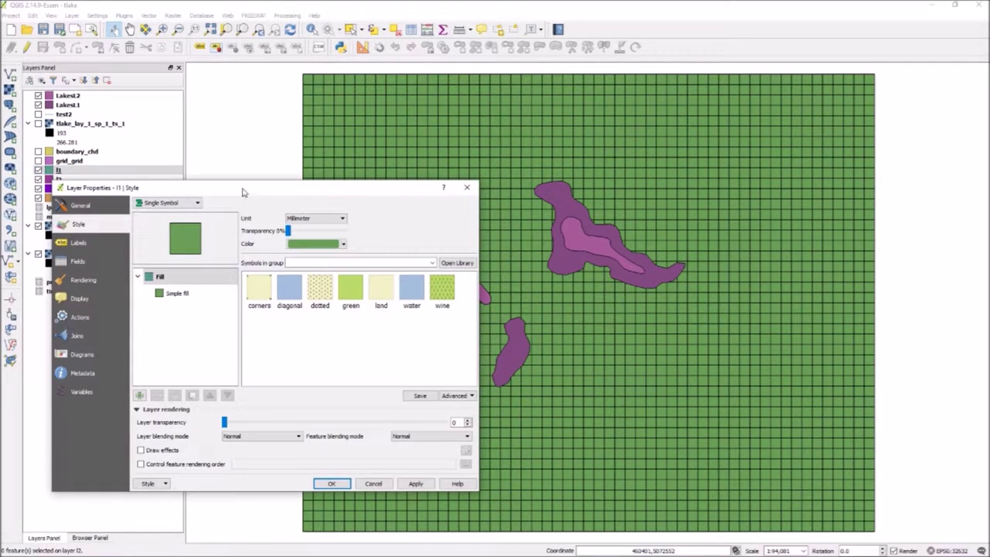
click(186, 203)
click(175, 223)
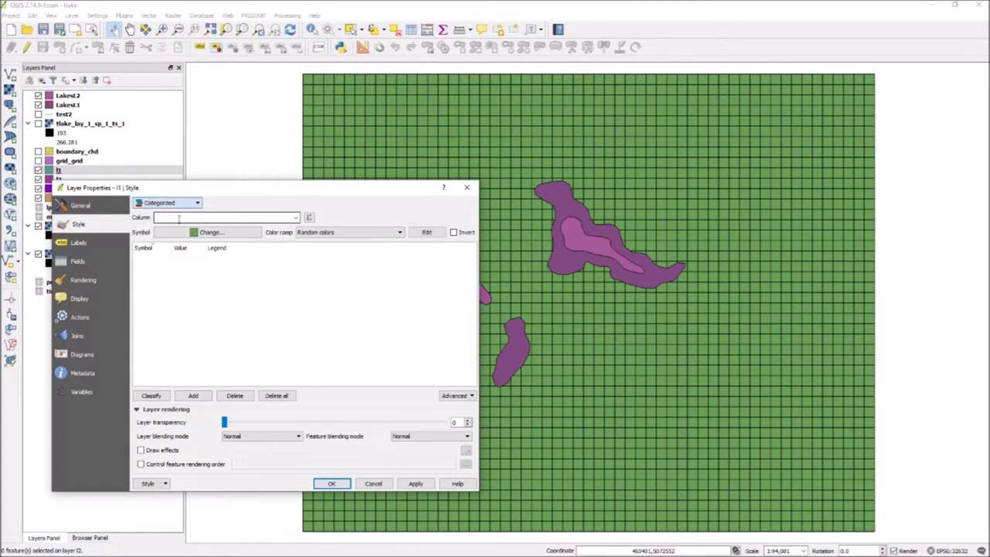
click(291, 217)
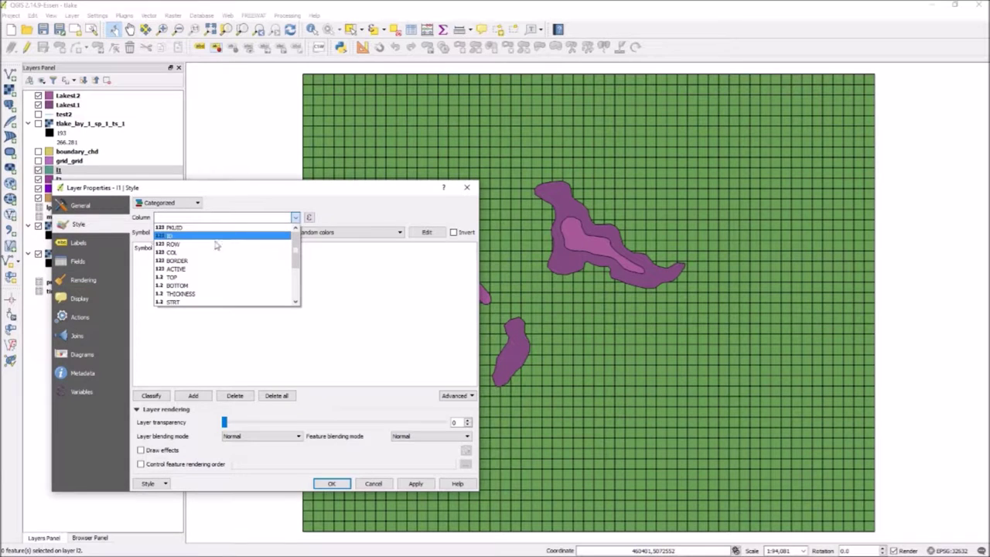
click(184, 268)
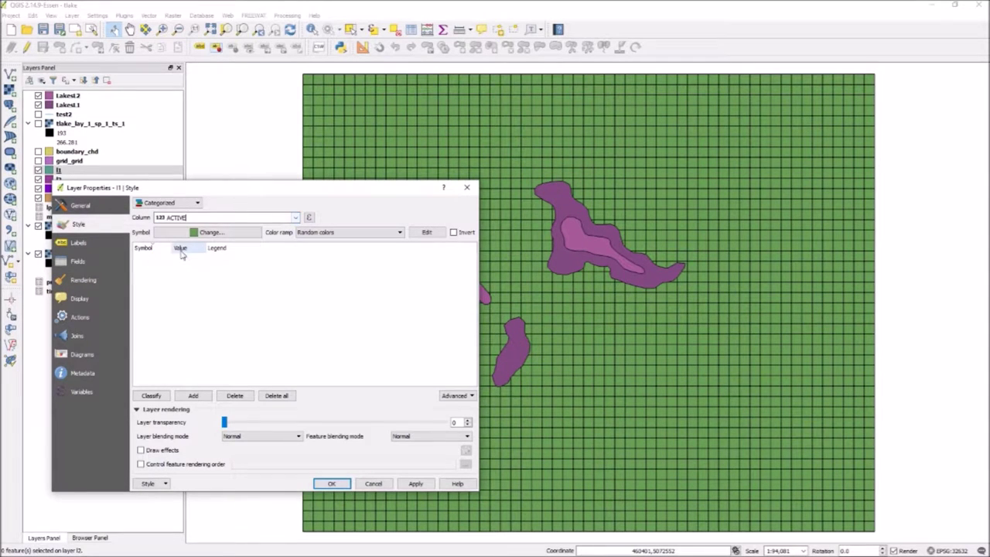
click(152, 396)
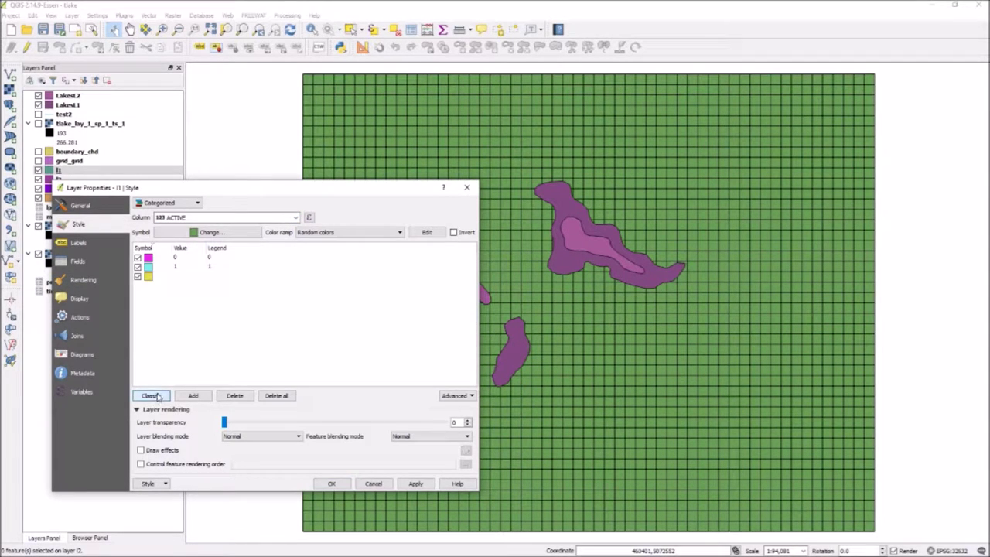
click(416, 484)
click(331, 483)
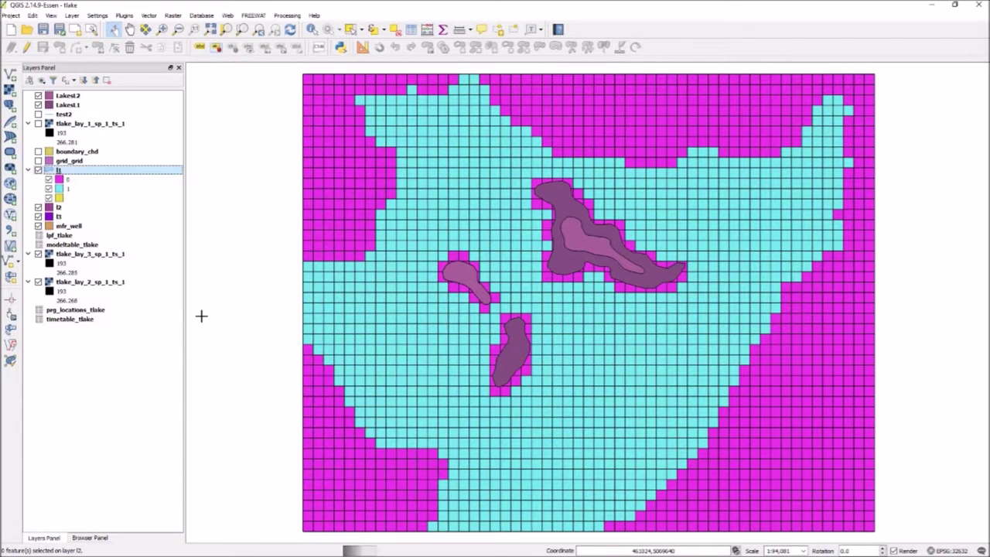
Step: Hide the LakesL1, LakesL2 and l1 layers so the l2 grid shows
click(38, 96)
click(38, 96)
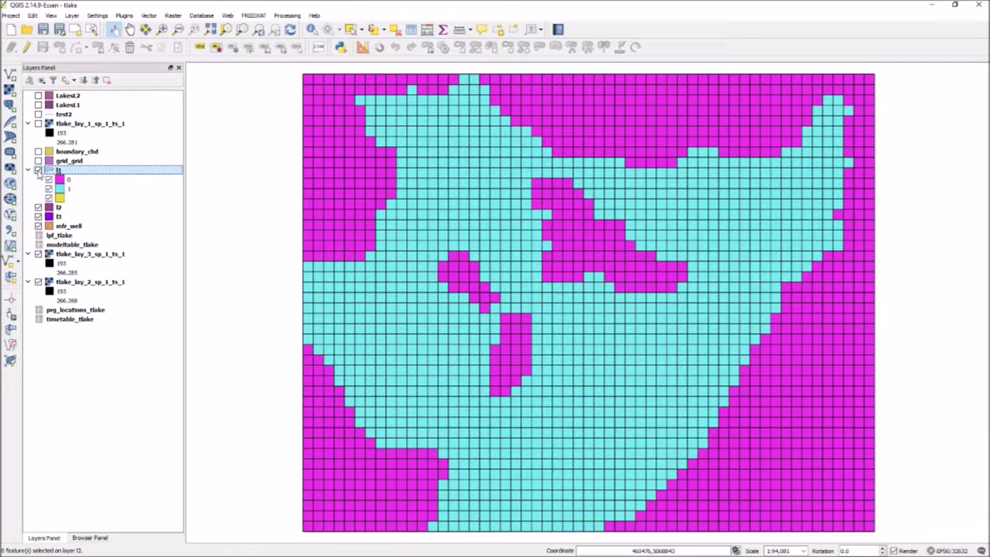
click(38, 170)
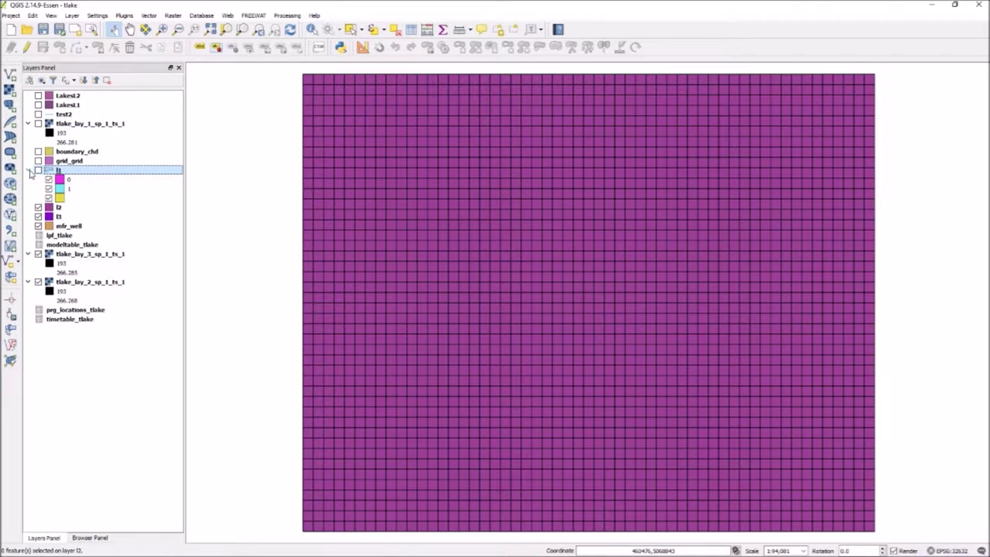
Step: Make l2 current and set up Spatial Query with l2 as the source layer
click(28, 171)
click(58, 180)
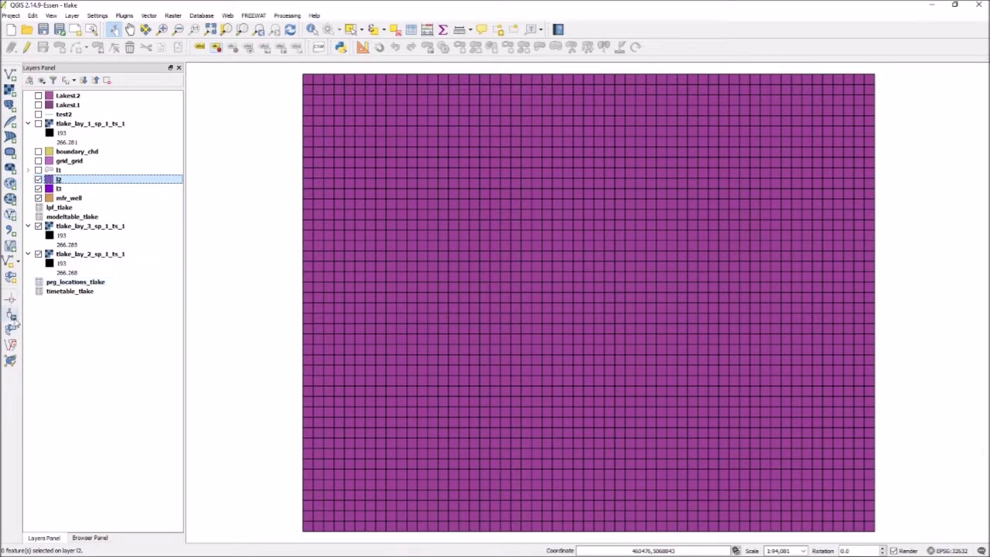
click(10, 345)
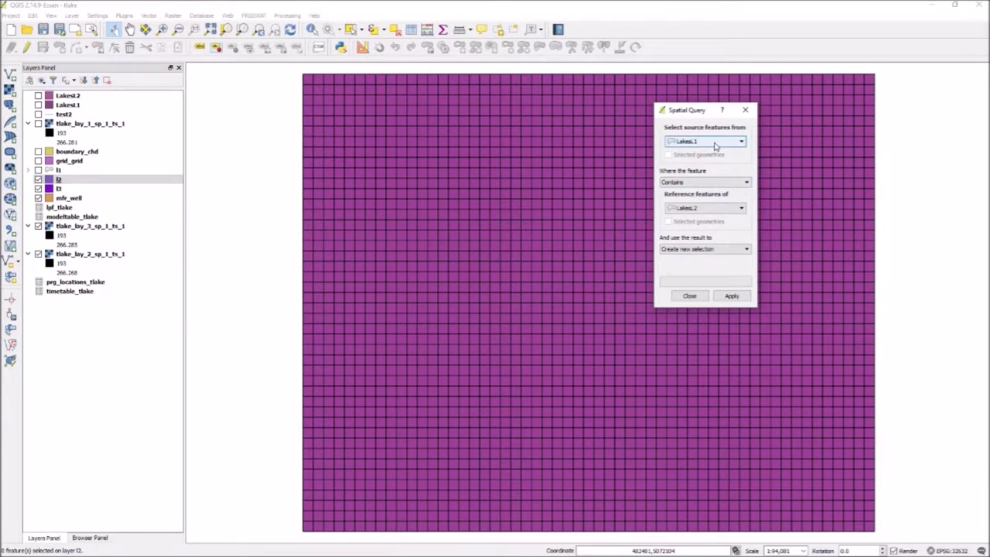
click(719, 142)
click(711, 161)
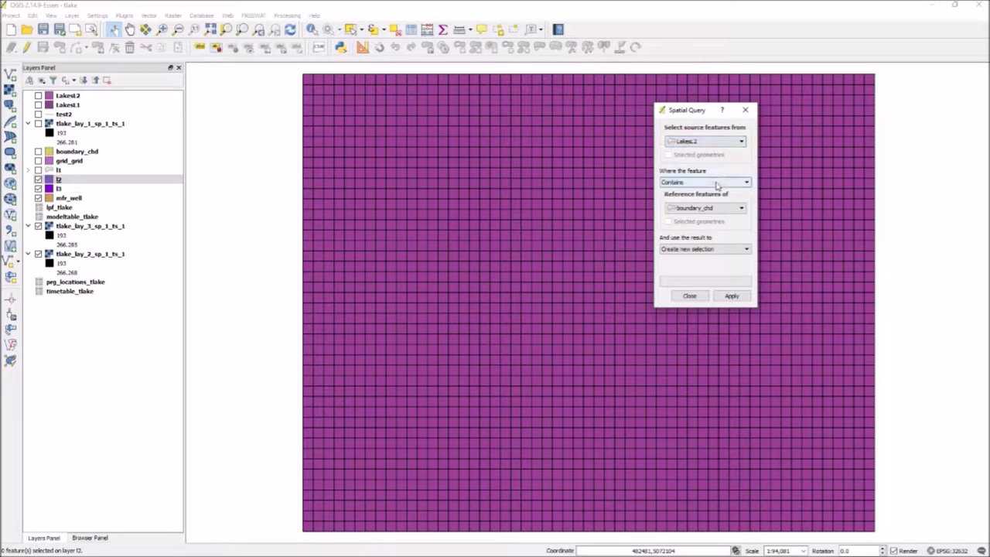
click(718, 182)
click(693, 203)
click(700, 208)
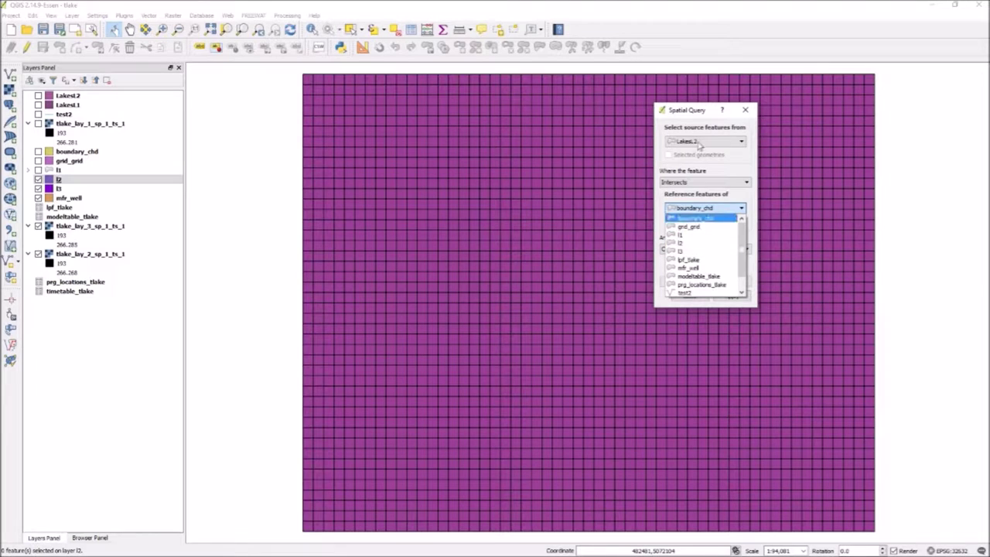
click(696, 219)
click(705, 142)
click(689, 192)
Step: Query l2 cells intersecting LakesL2, selecting 46 of 2420 cells, then close the dialog
click(700, 182)
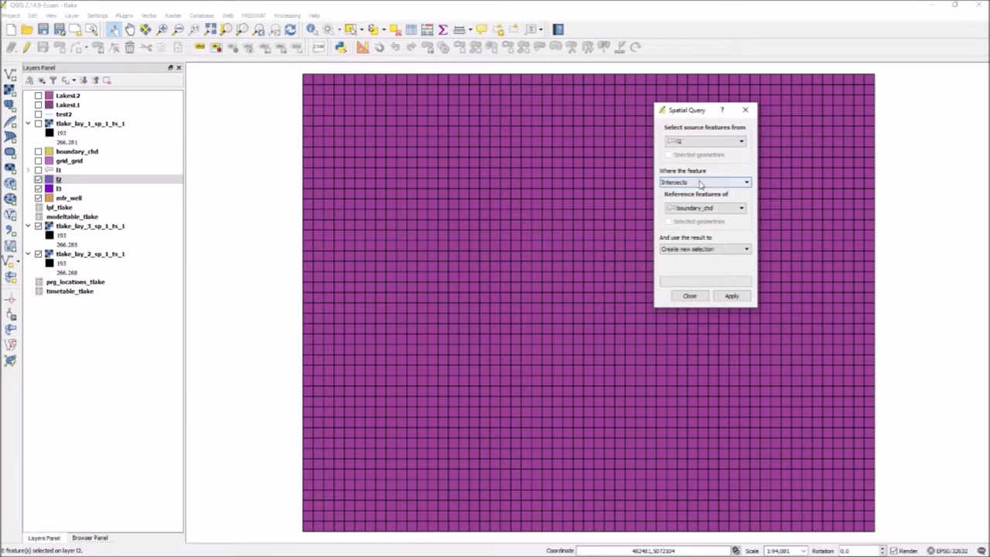
click(700, 183)
click(700, 193)
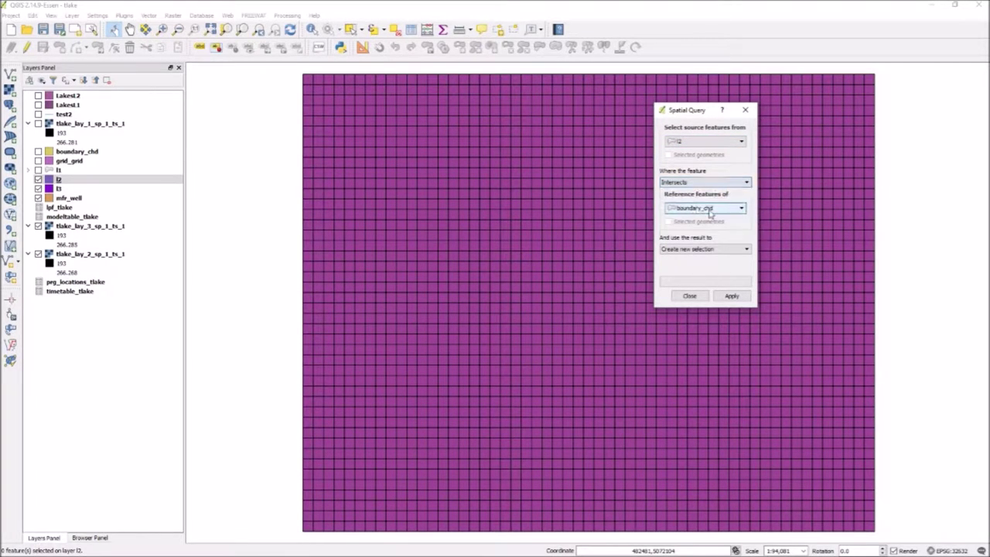
click(708, 209)
scroll(709, 232, down, 1)
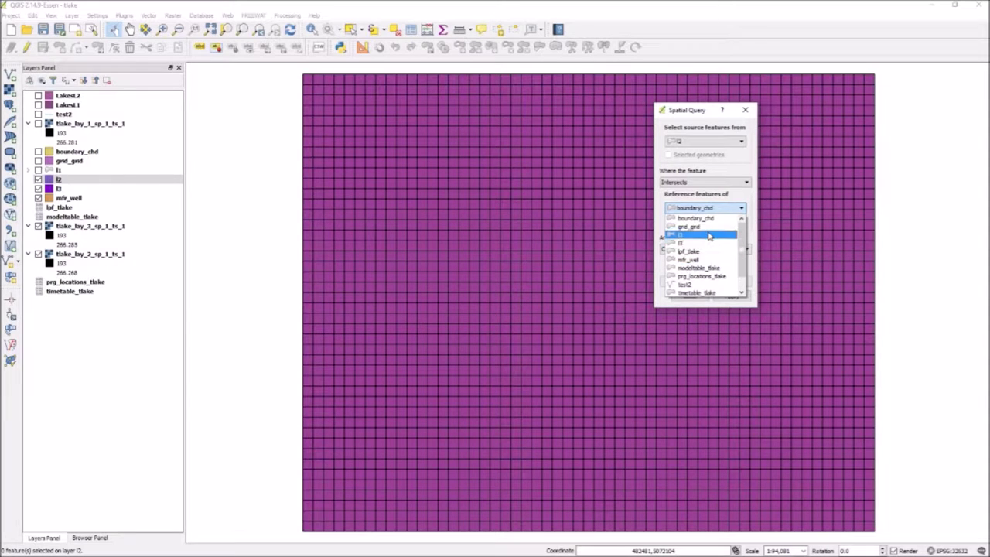
click(698, 294)
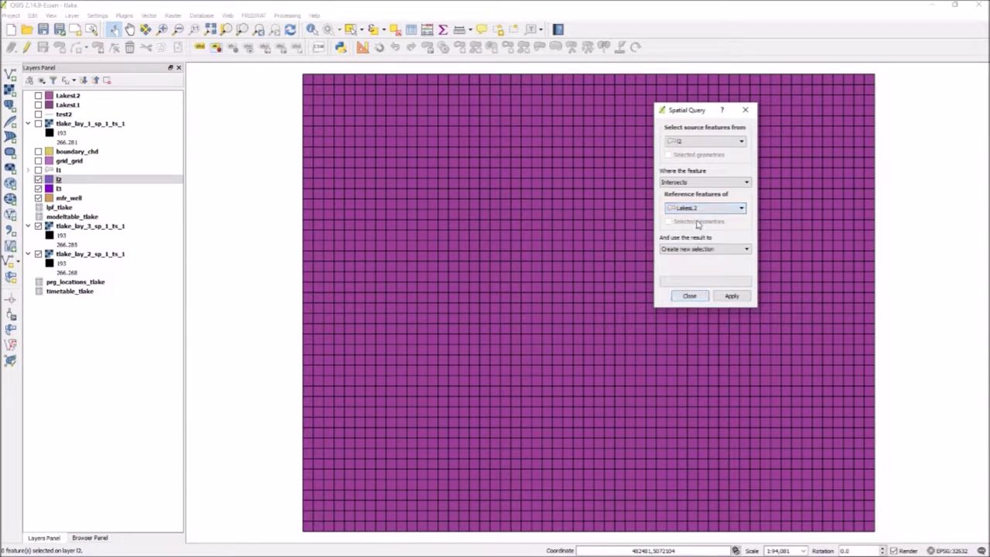
click(731, 297)
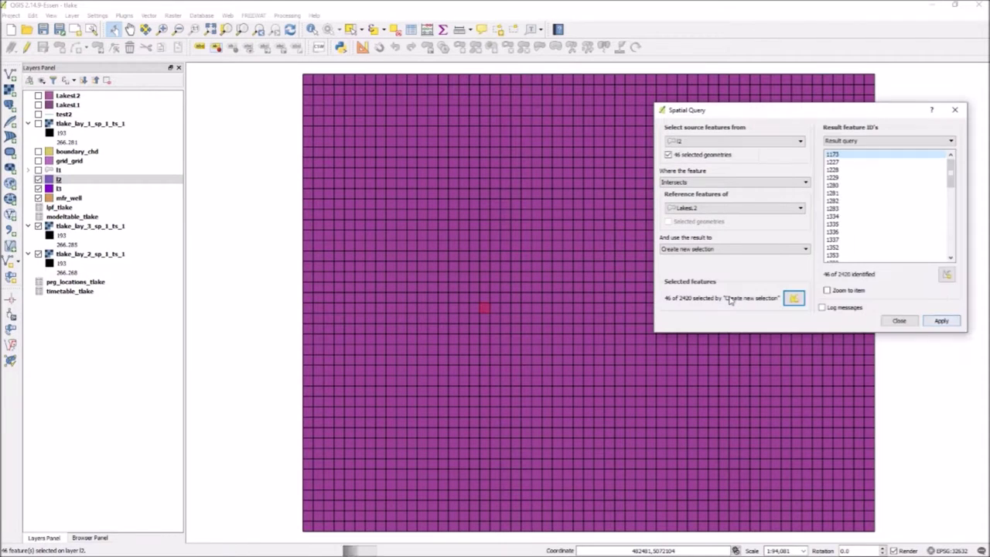
click(900, 321)
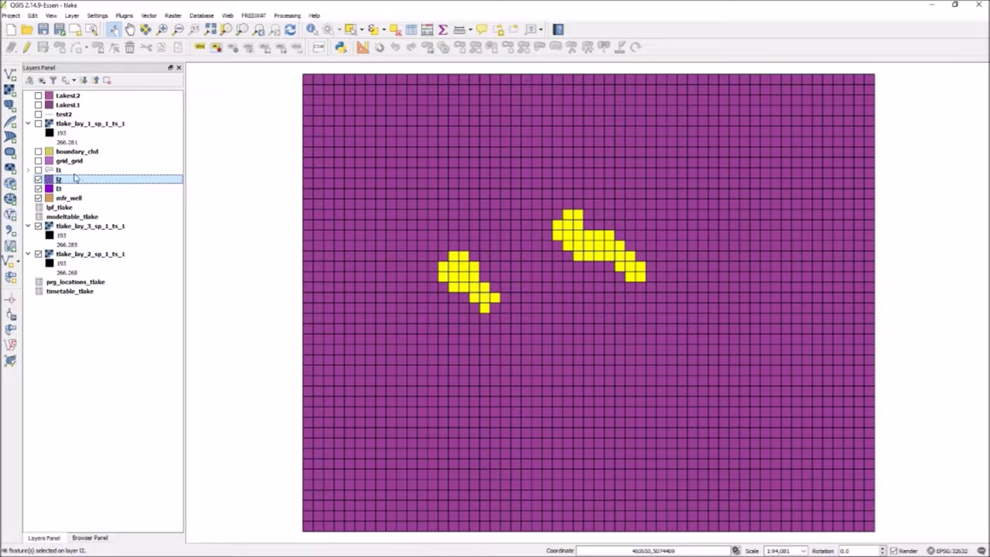
Step: Set ACTIVE to 0 for l2's 46 selected cells in its attribute table and save the edits
right_click(67, 180)
click(112, 278)
click(304, 138)
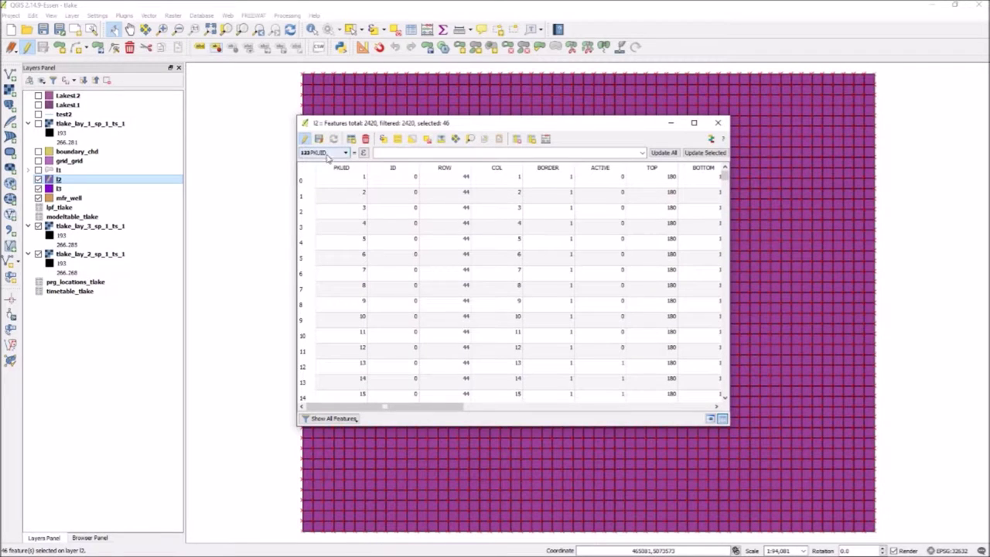
click(324, 152)
click(320, 204)
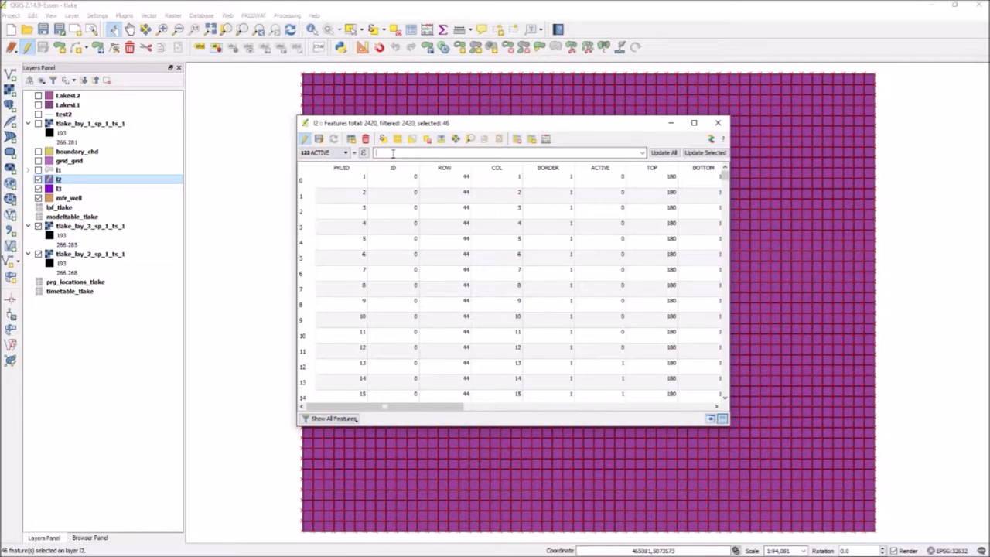
click(696, 153)
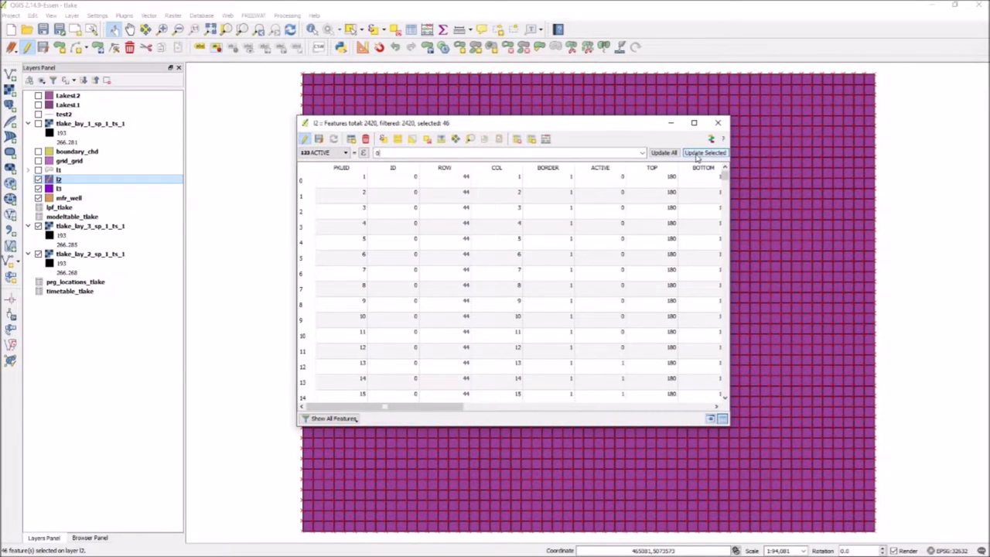
click(319, 139)
click(304, 139)
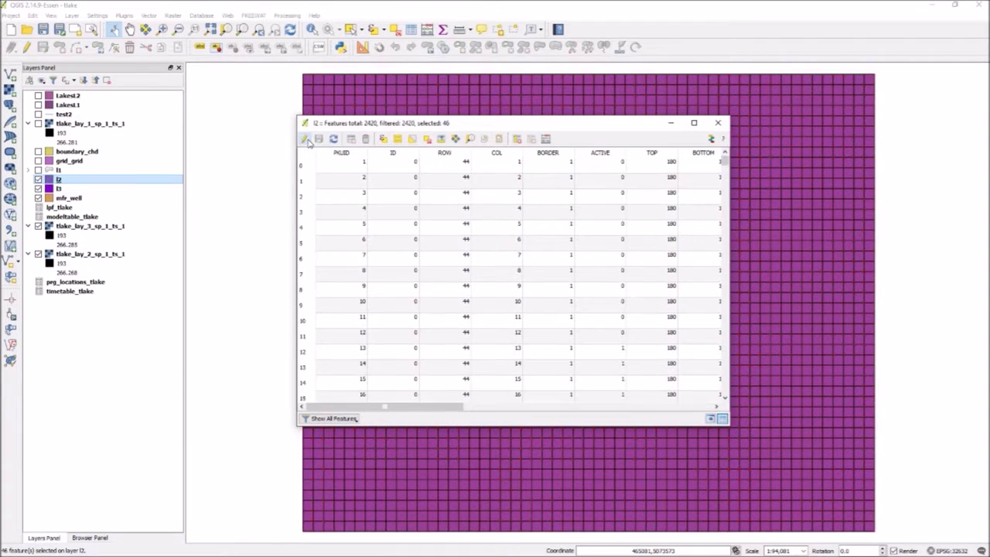
click(718, 122)
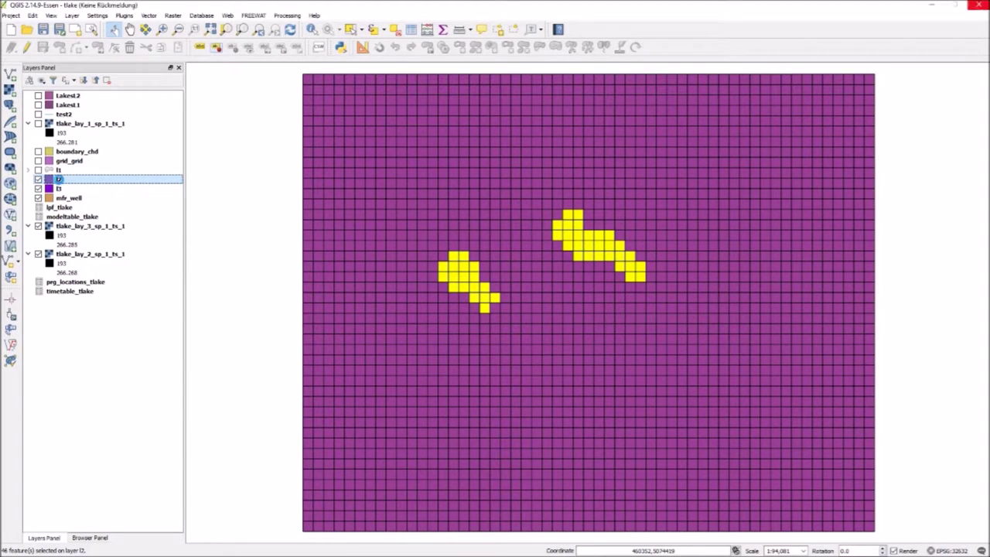
double_click(59, 180)
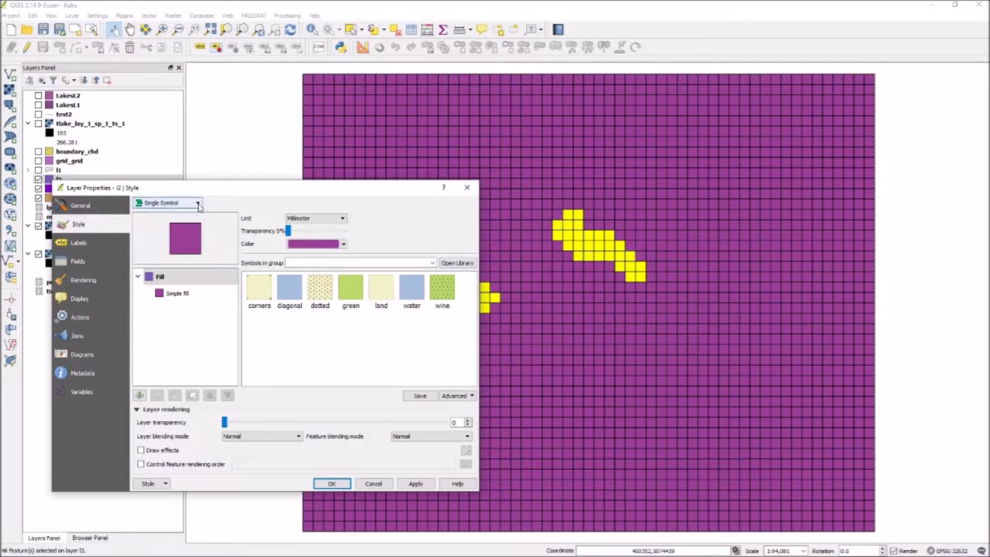
Step: Style layer l2 as Categorized by ACTIVE (classes 0 and 1) and clear the cell selection
click(197, 202)
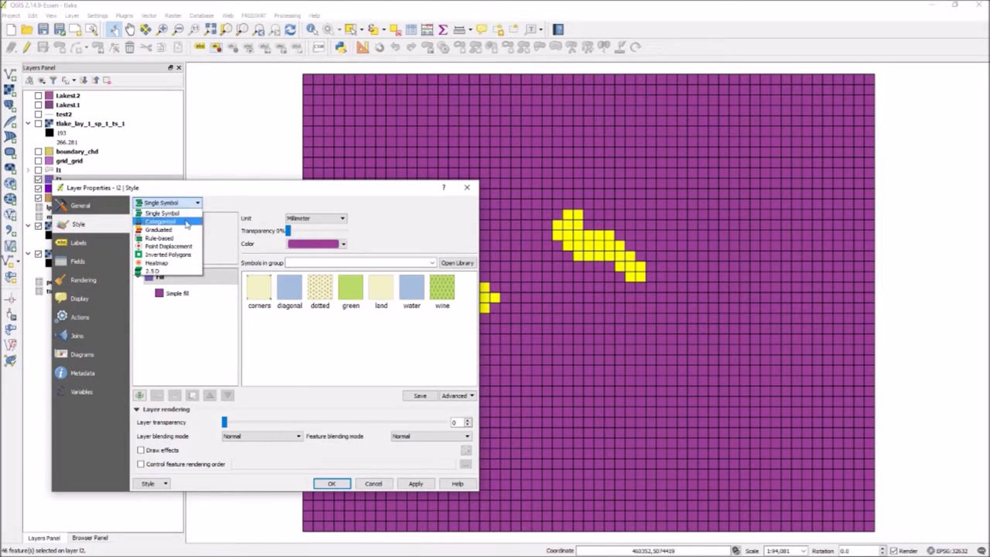
click(188, 221)
click(295, 220)
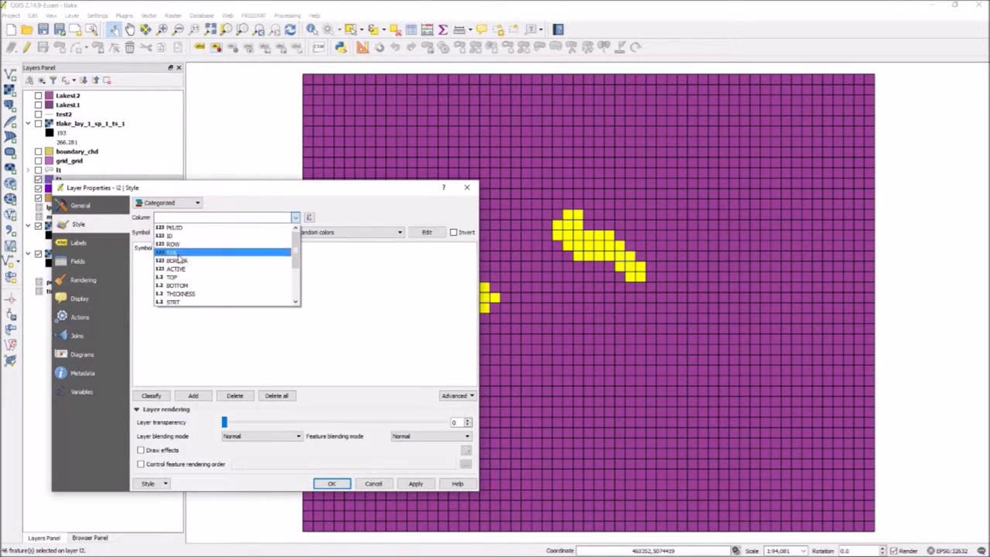
click(232, 268)
click(152, 396)
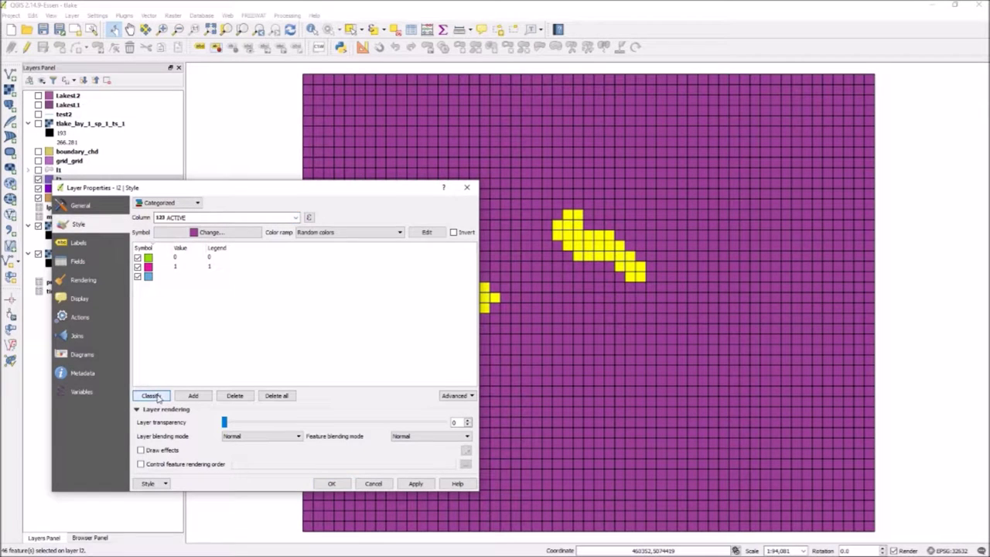
click(416, 484)
click(340, 484)
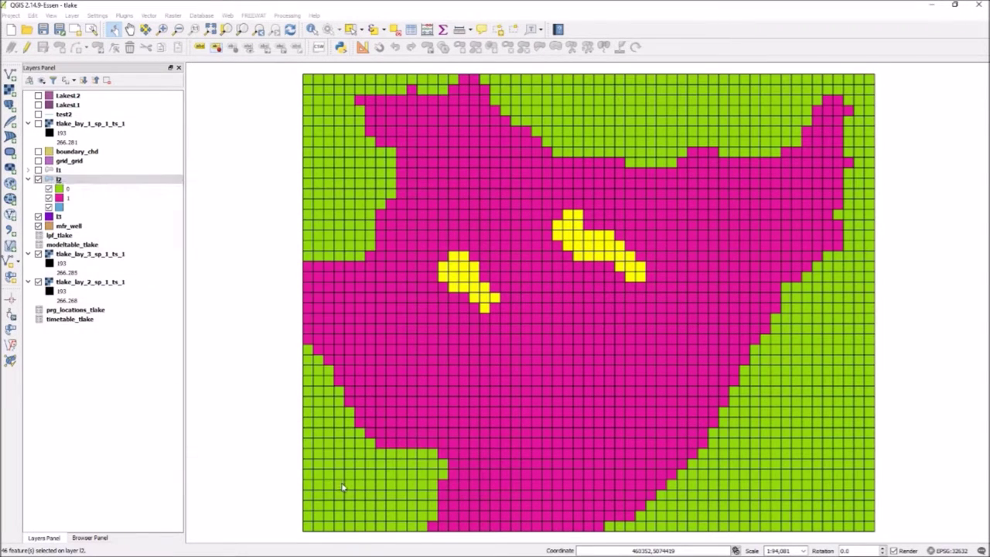
click(395, 28)
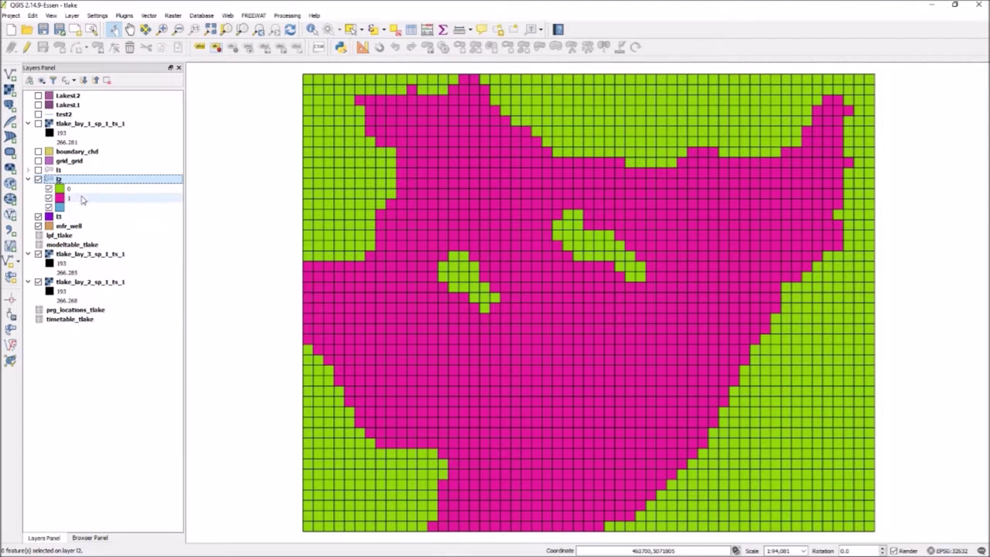
click(41, 181)
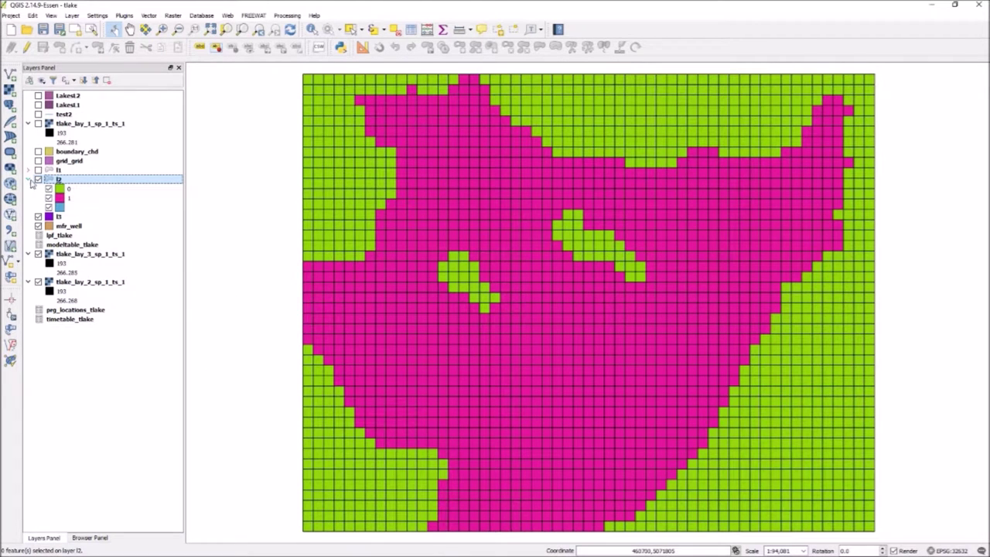
Step: Display the LakesL2 outlines over the grid and select the left lake polygon, Lake 2
click(30, 179)
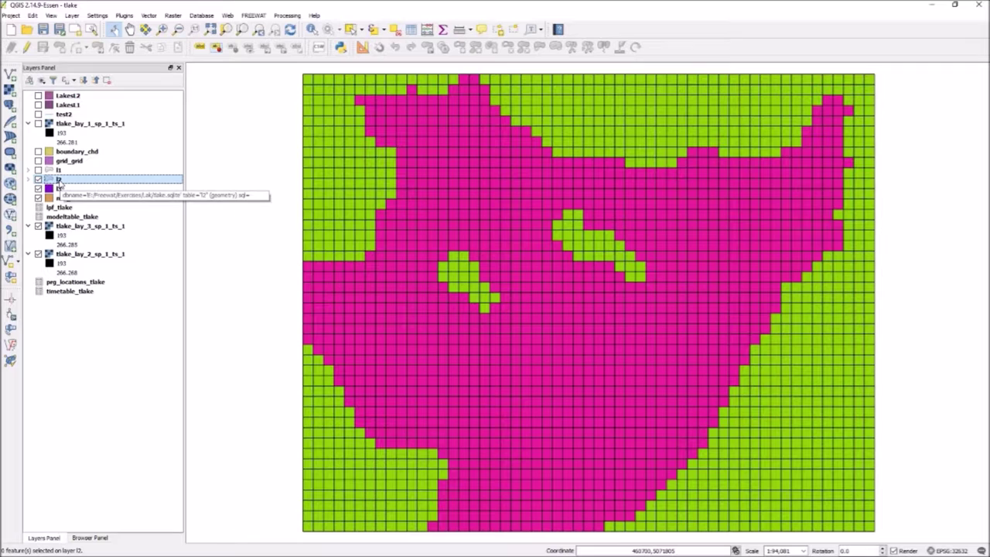
click(70, 97)
click(38, 95)
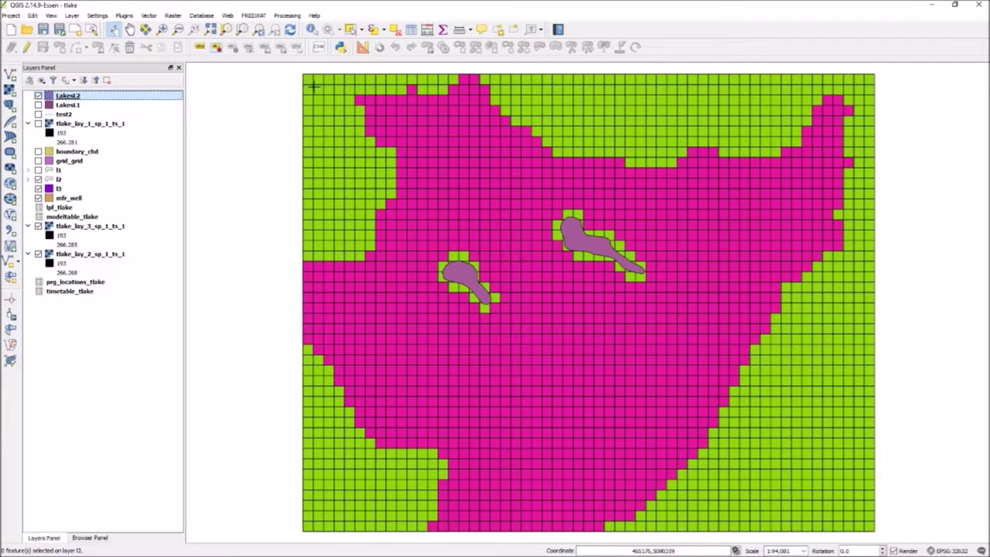
click(350, 30)
click(471, 280)
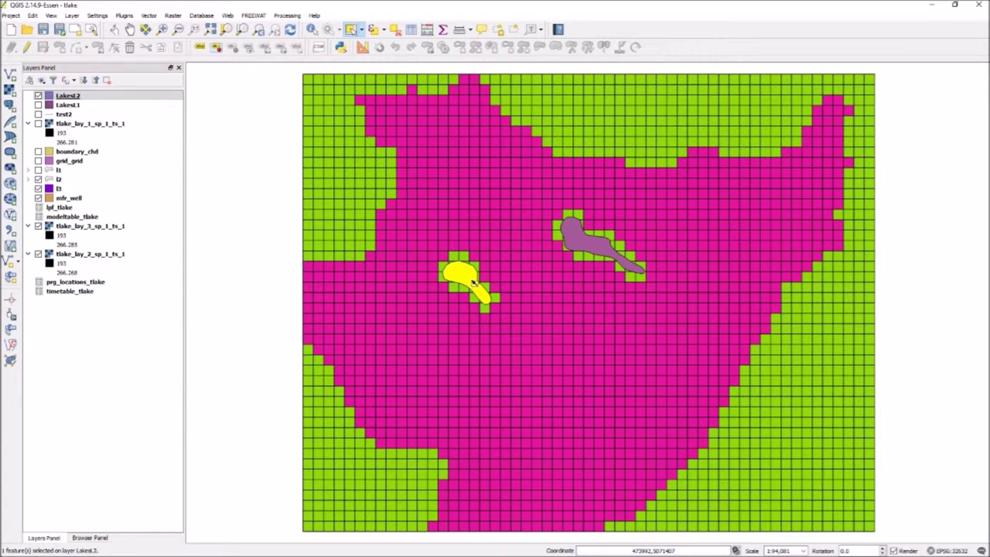
click(11, 345)
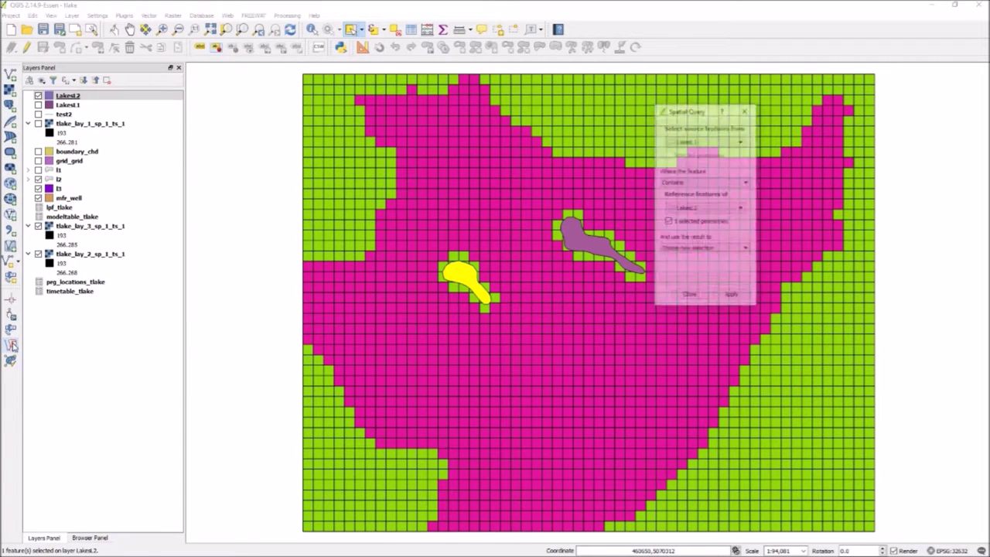
Step: Spatial-query l2 cells intersecting the selected LakesL2 polygon, selecting 18 of 2420 cells
click(707, 141)
click(697, 191)
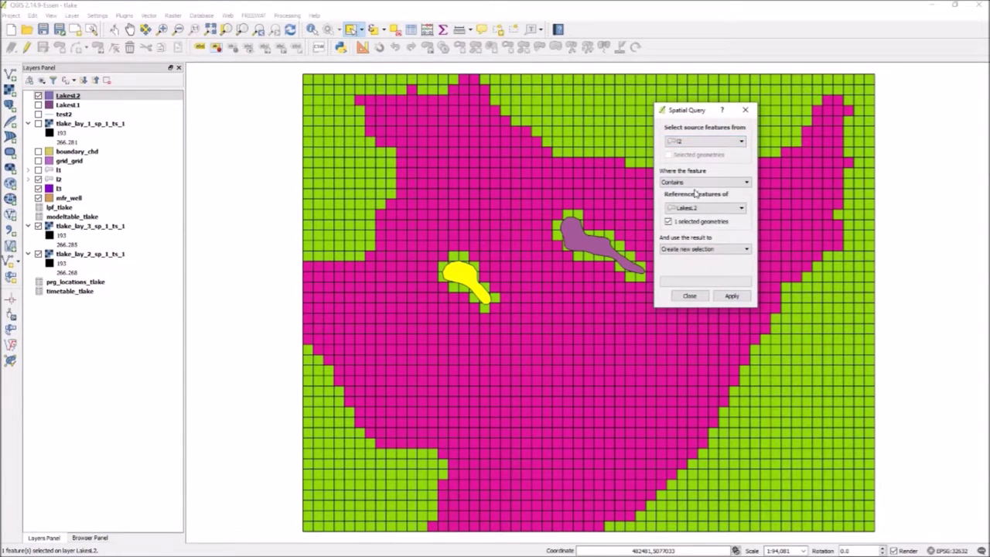
click(696, 182)
click(691, 204)
click(705, 208)
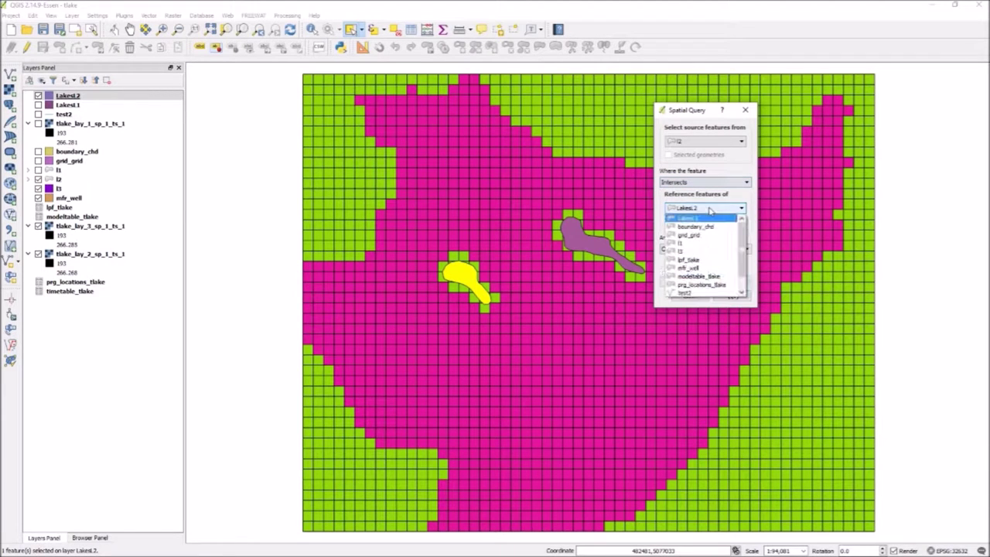
click(701, 215)
click(731, 296)
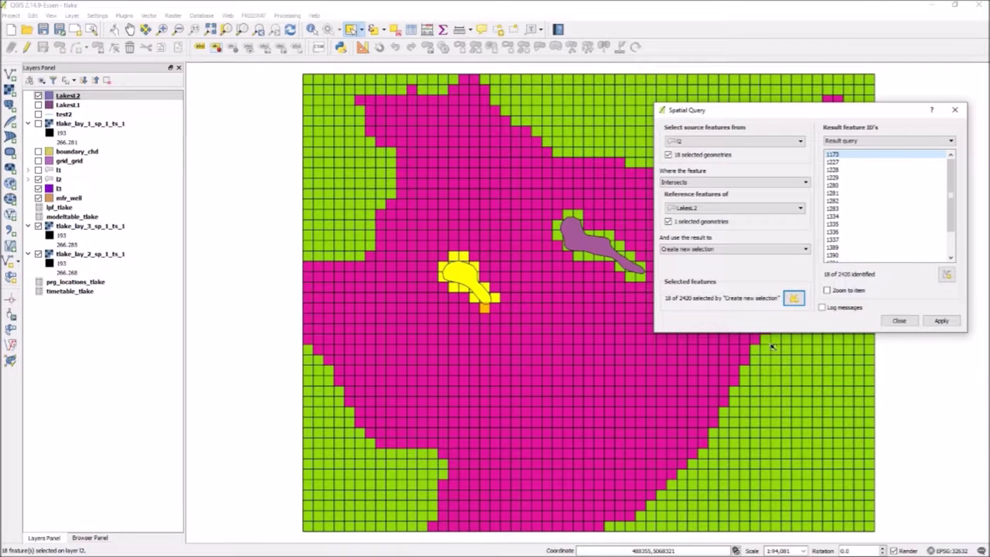
click(900, 321)
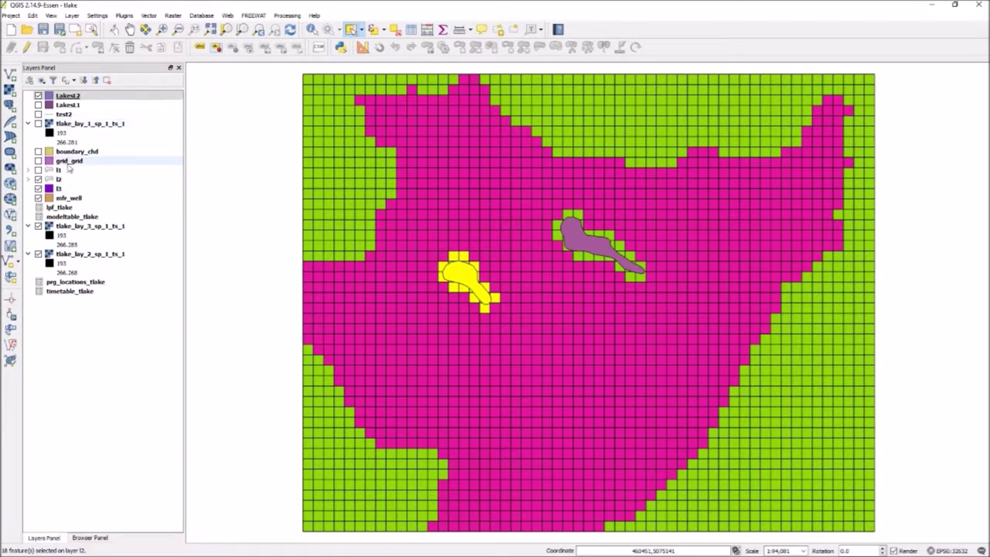
Step: Set BOTTOM to 175 for the 18 selected l2 cells in the attribute table, then stop editing
right_click(64, 181)
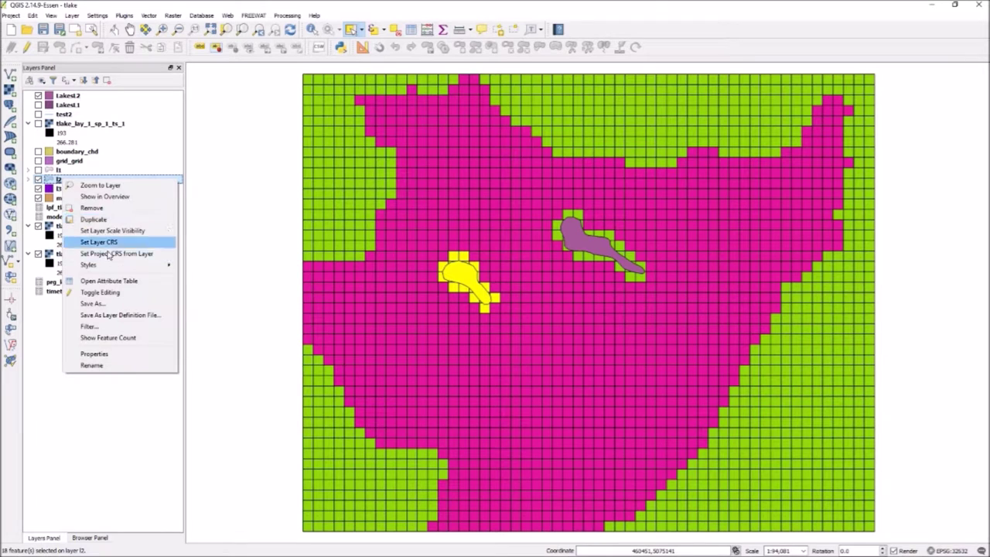
click(109, 285)
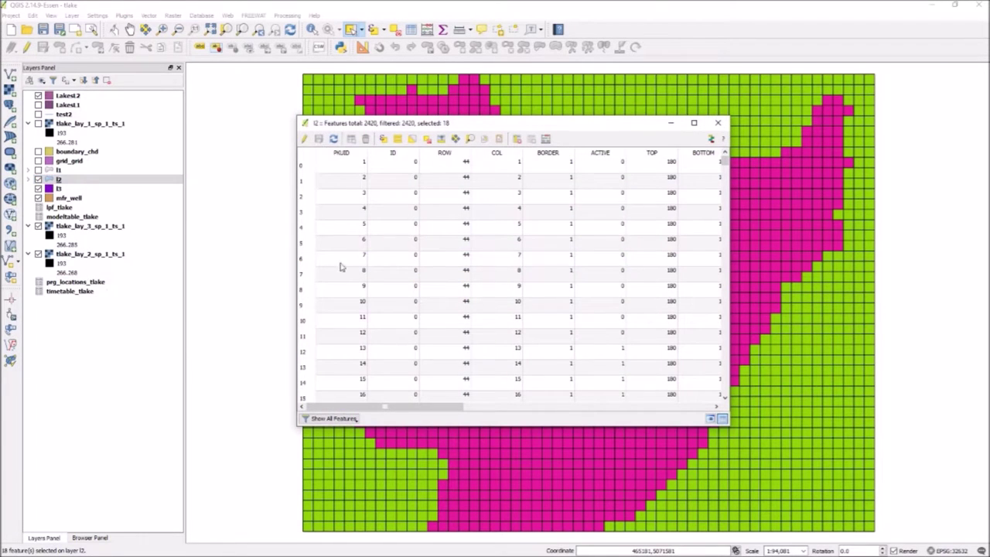
click(304, 139)
click(345, 154)
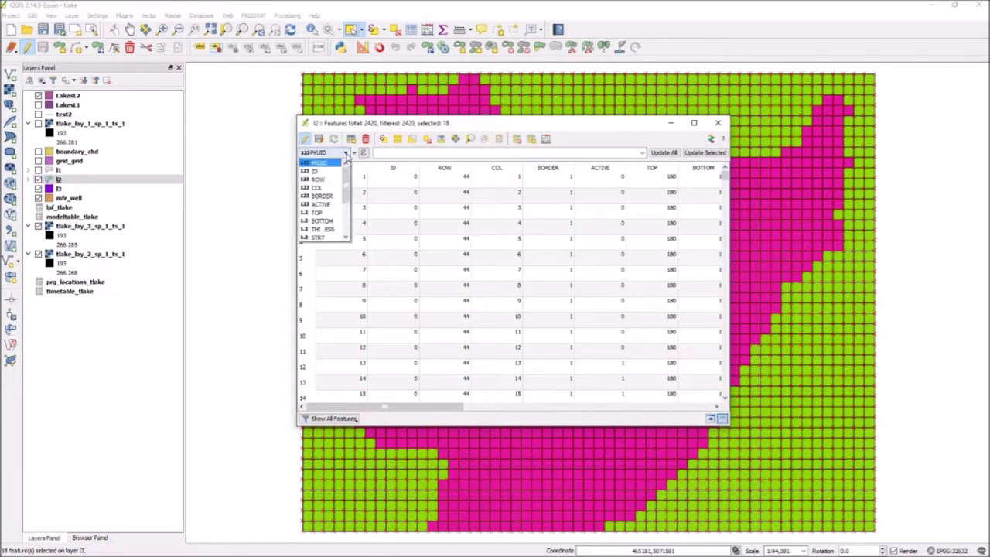
click(323, 221)
click(397, 150)
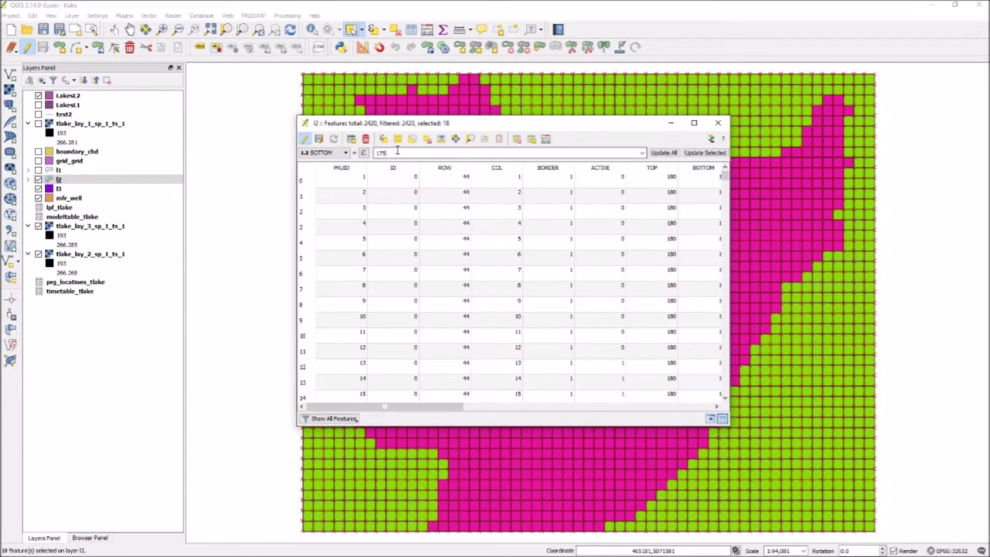
click(705, 153)
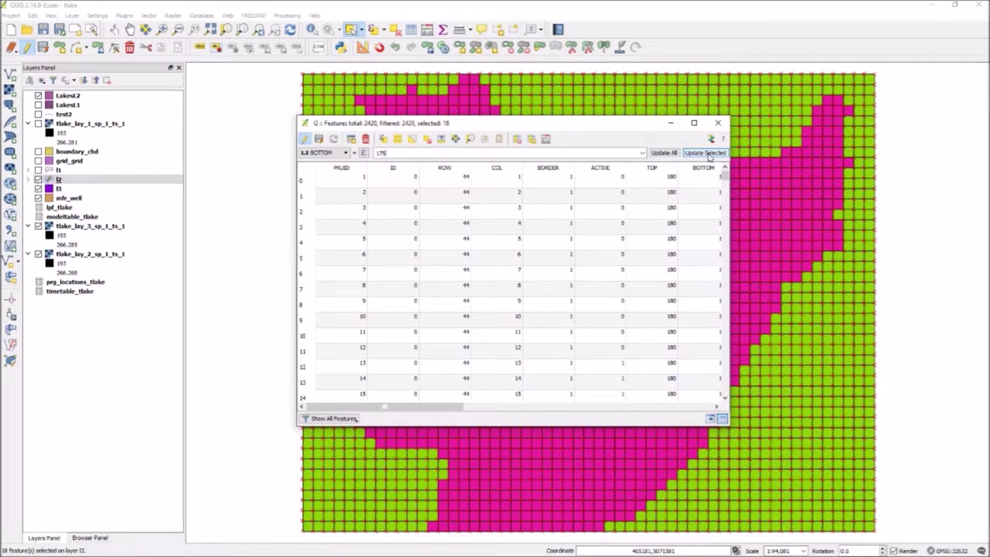
click(305, 138)
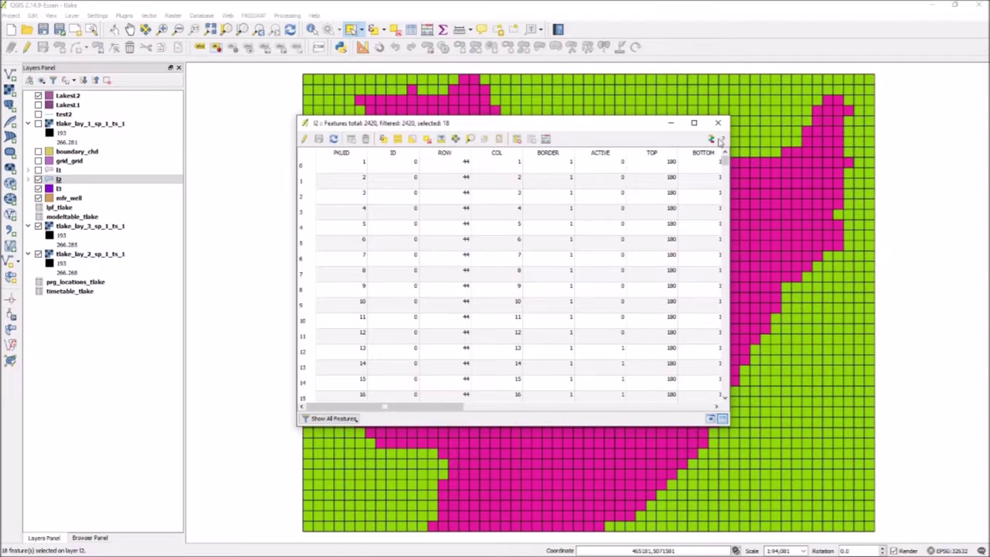
click(717, 122)
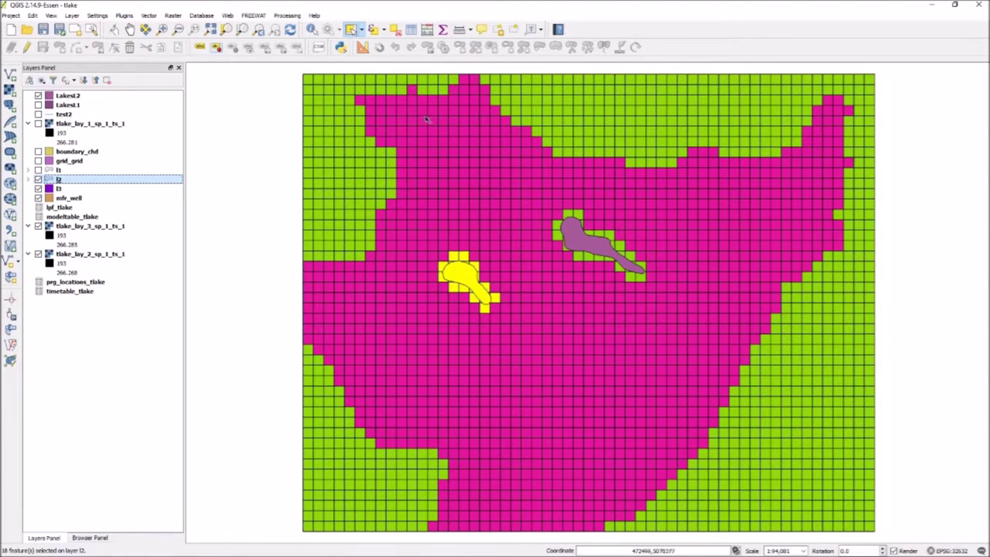
Step: Clear the selection, hide the lake polygons, and select a 2x2 cell block in the smaller lake
click(395, 30)
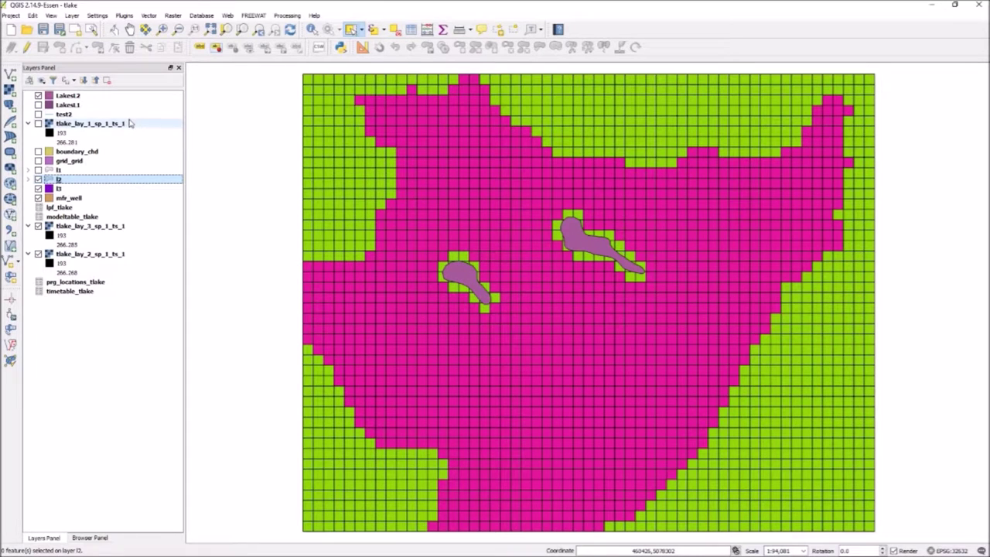
click(38, 95)
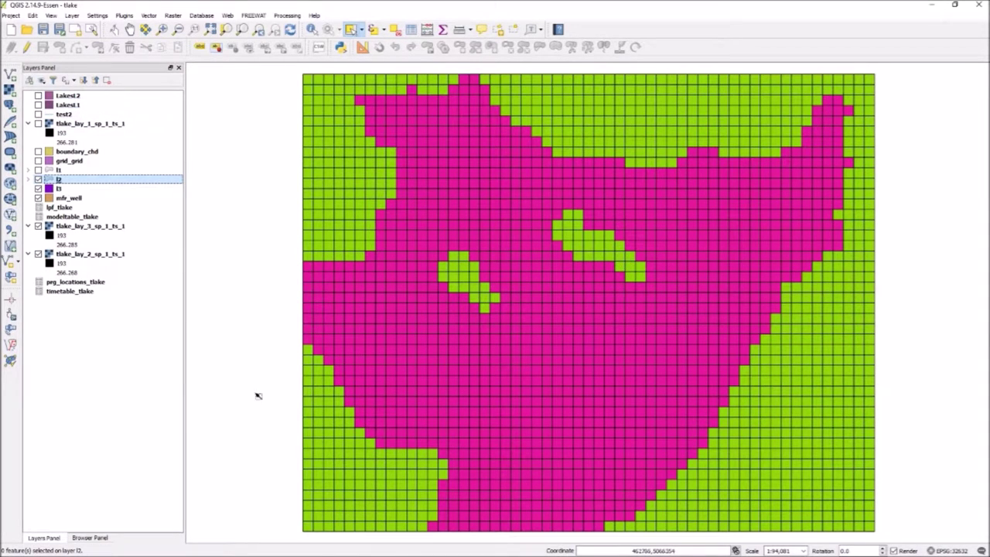
click(352, 30)
click(457, 268)
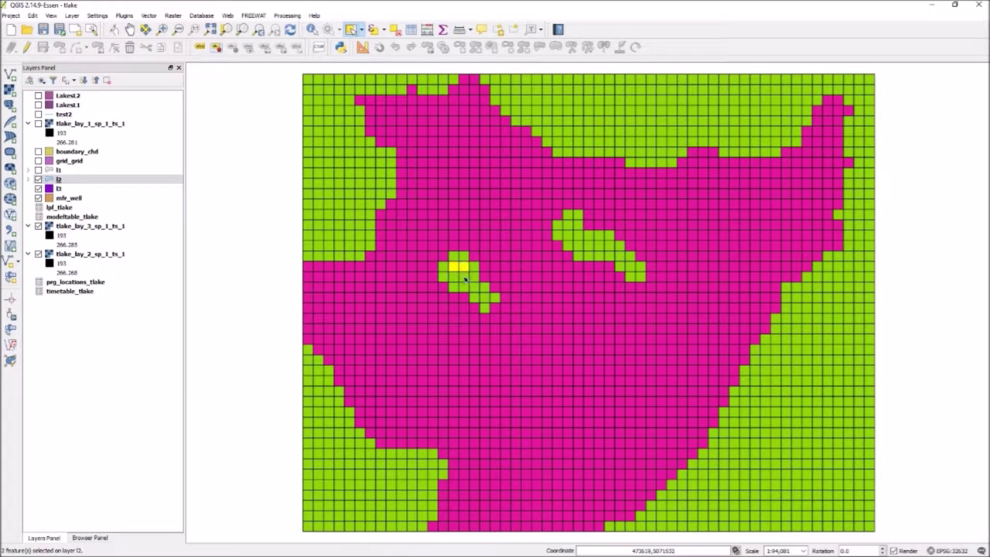
drag(466, 269, 457, 279)
Step: Set BOTTOM to 170 for the four selected l2 cells and save the edits
right_click(70, 180)
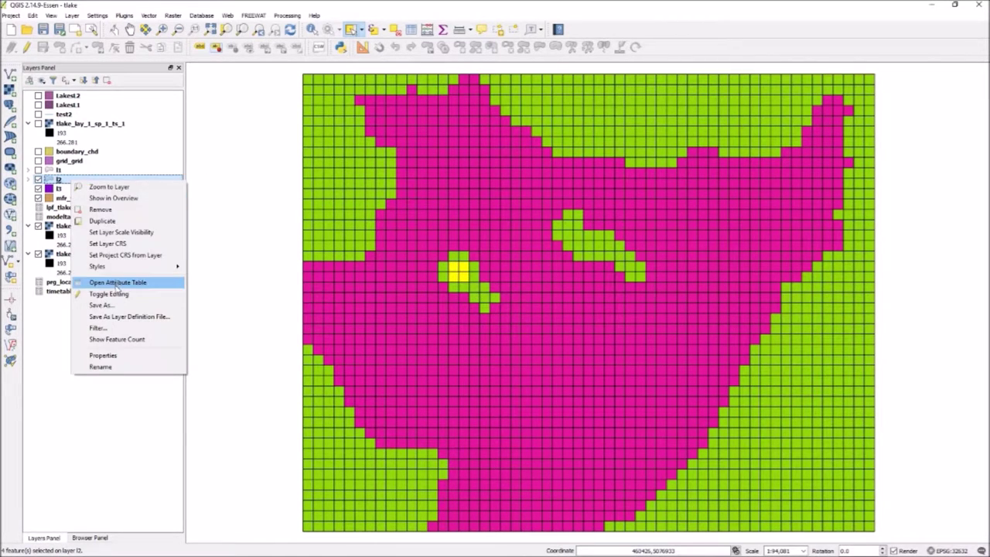
click(117, 284)
click(304, 138)
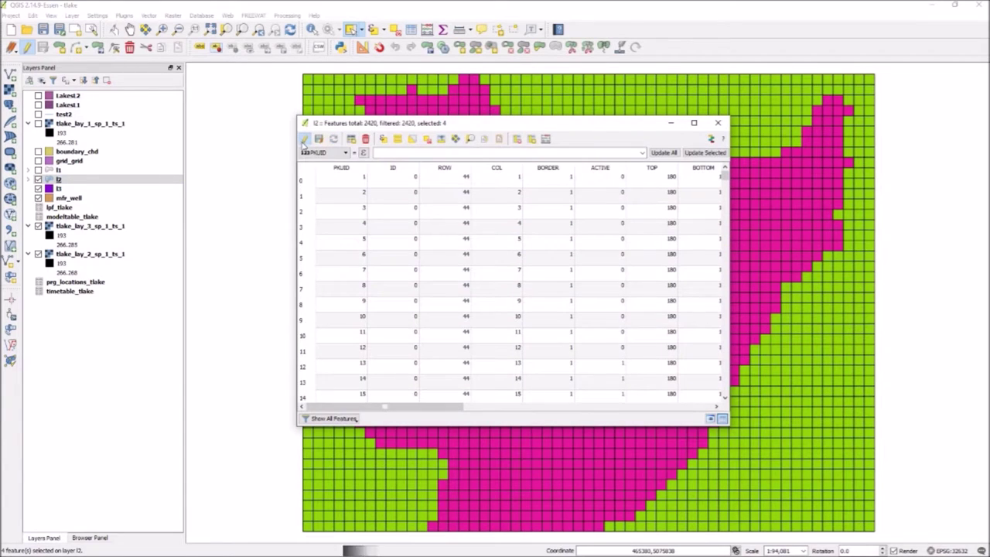
click(324, 152)
click(334, 221)
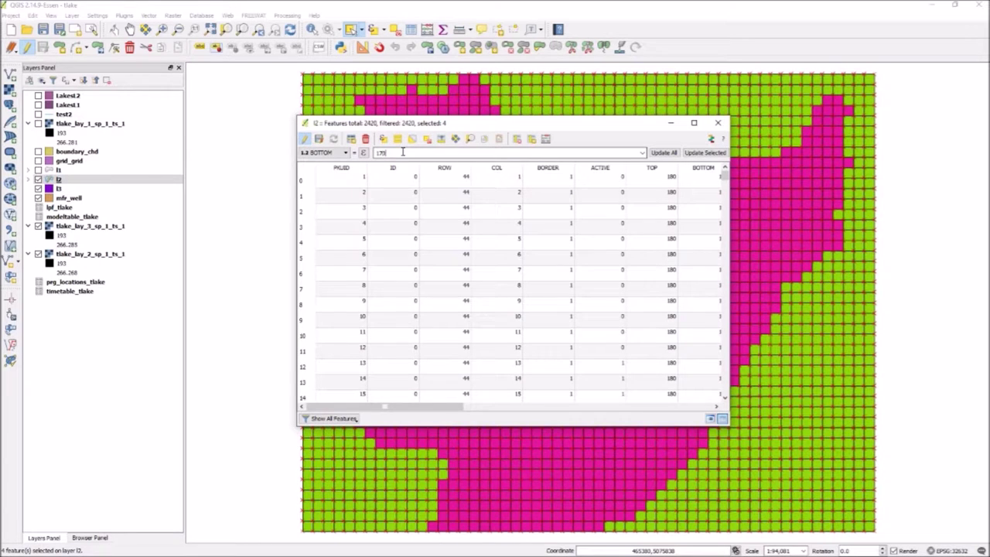
click(698, 153)
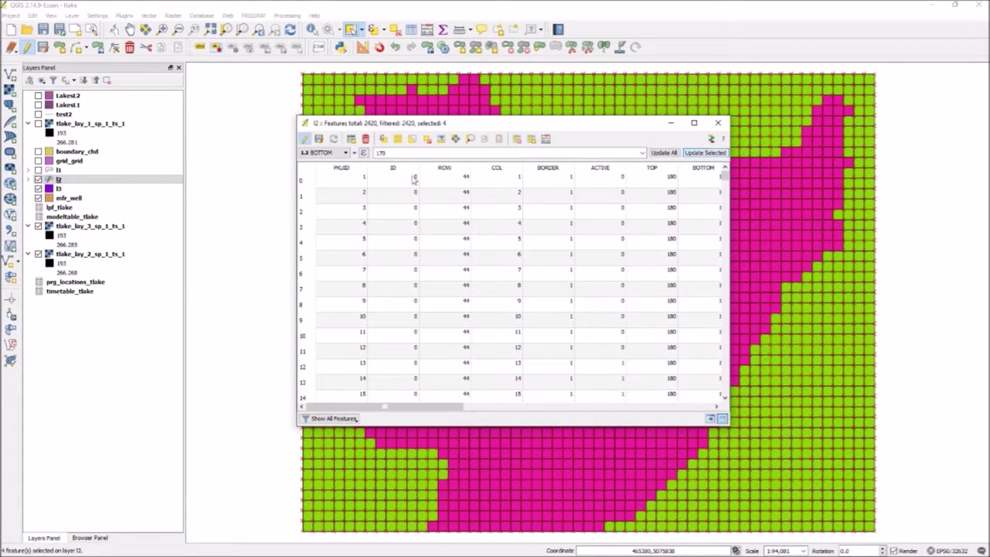
click(318, 139)
click(304, 138)
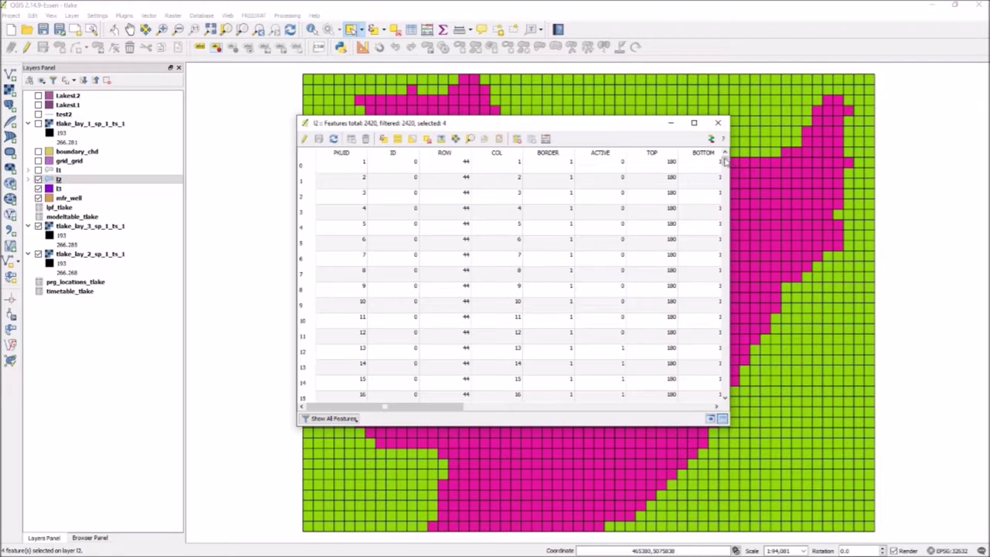
click(720, 125)
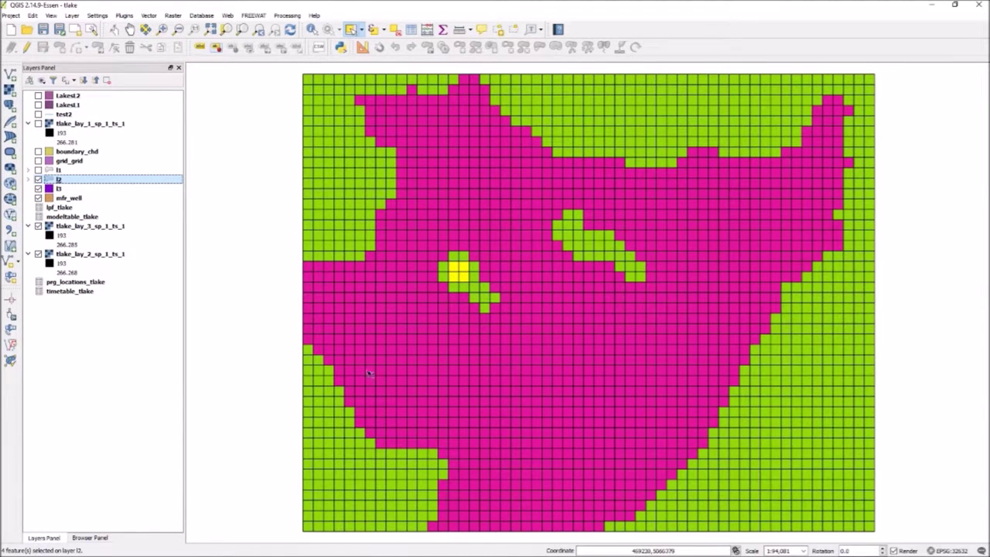
click(253, 15)
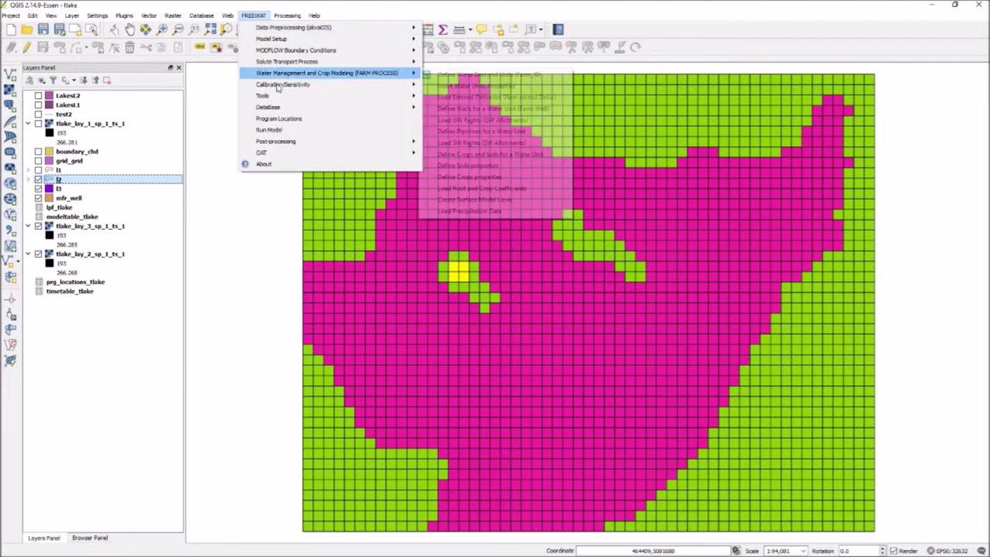
Step: Use FREEWAT's Copy from Vector layer to copy l2's BOTTOM field into l3's TOP field
mouse_move(324, 95)
click(450, 101)
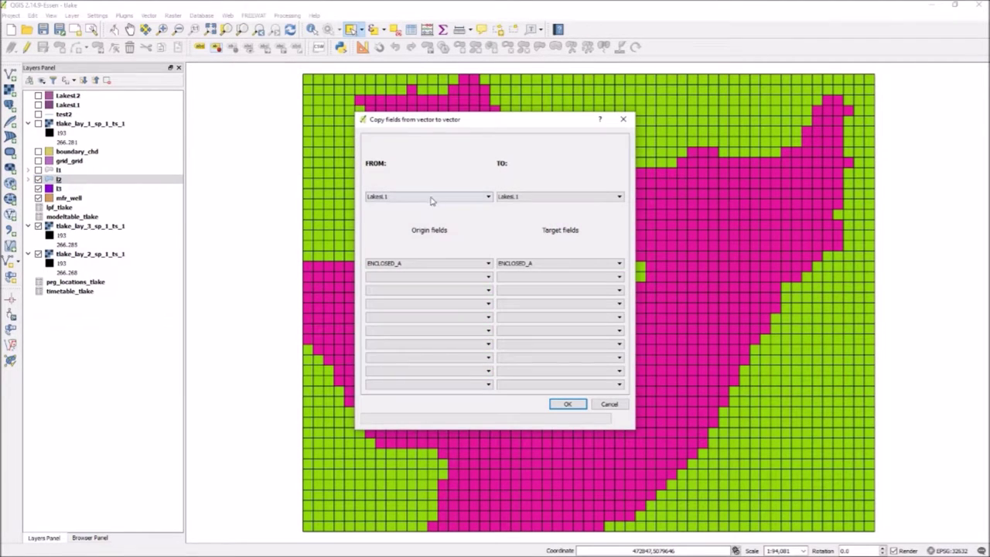
click(432, 199)
click(387, 239)
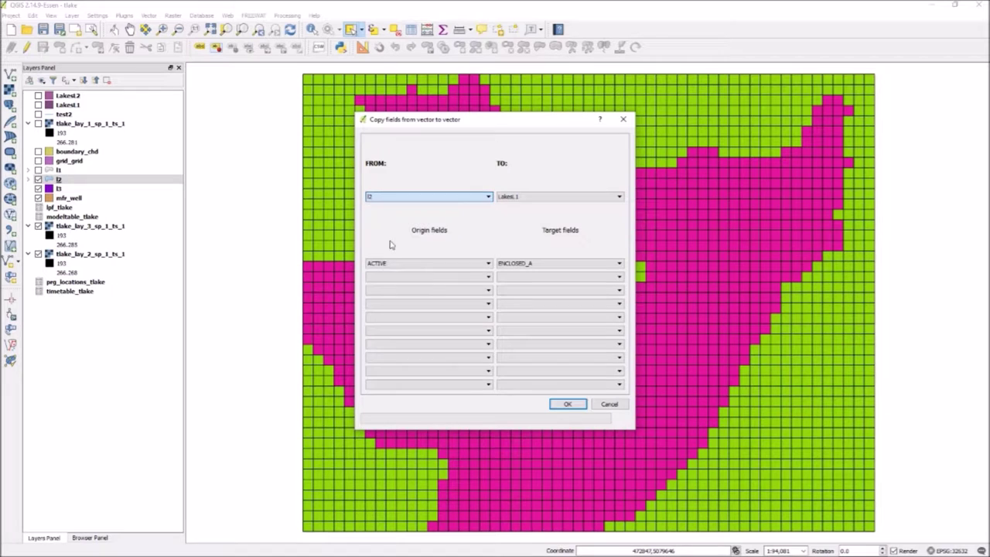
click(415, 264)
click(409, 285)
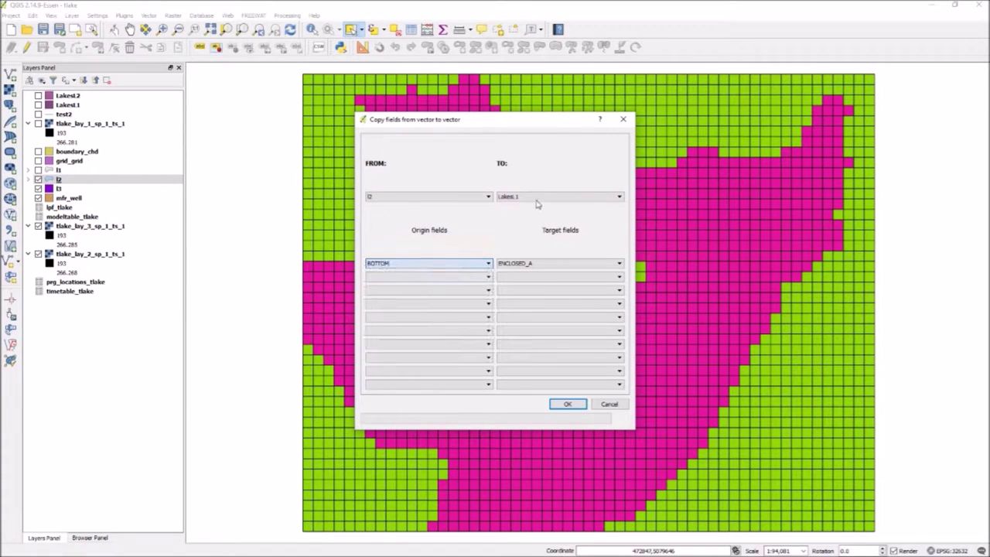
click(534, 198)
click(518, 245)
click(526, 264)
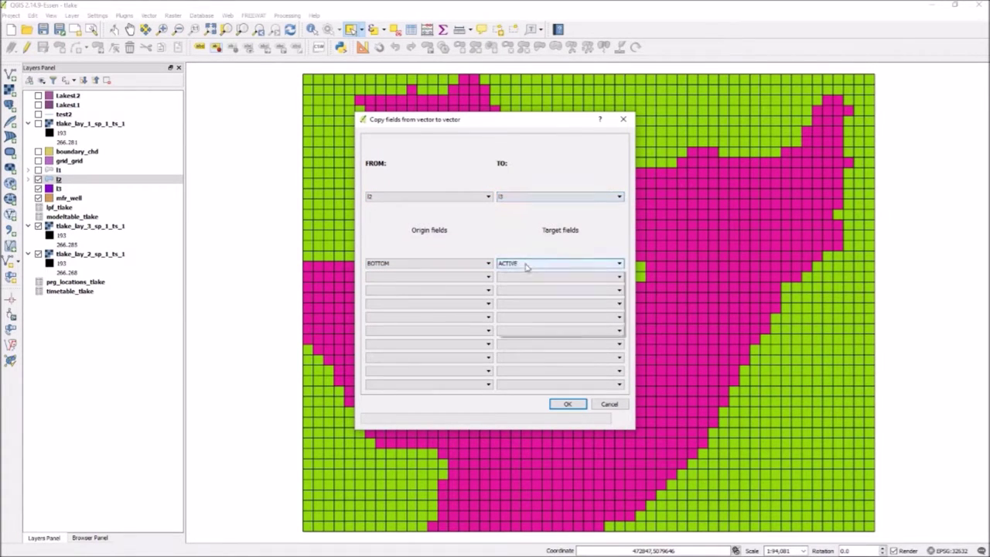
scroll(526, 309, down, 3)
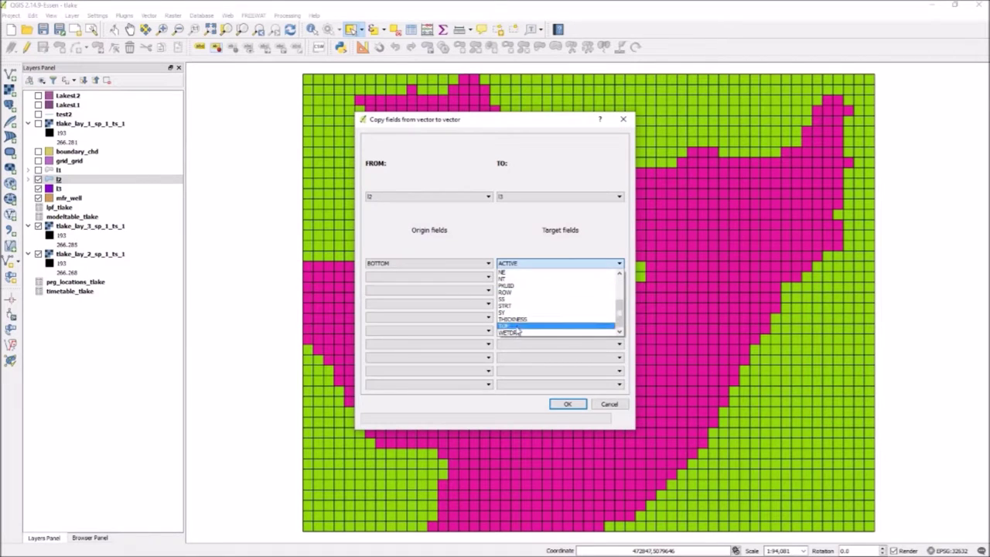
click(534, 327)
click(567, 405)
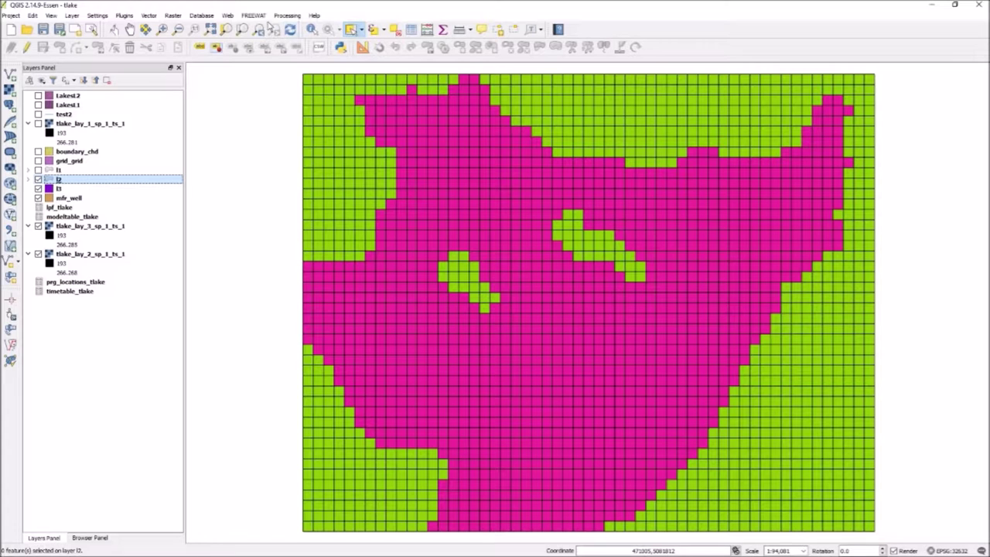
Step: Launch FREEWAT's Create LAK Layer under MODFLOW Boundary Conditions
click(253, 16)
mouse_move(295, 51)
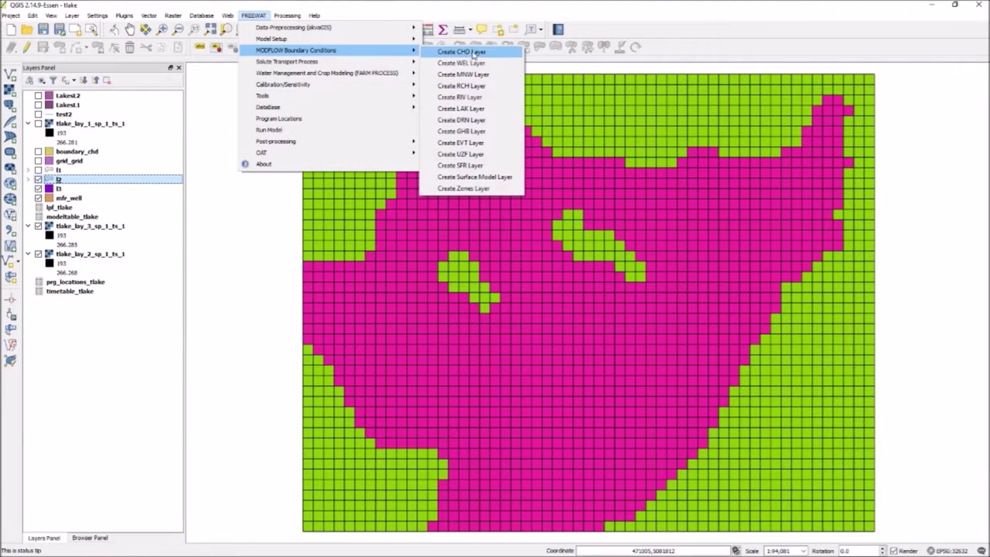
click(462, 109)
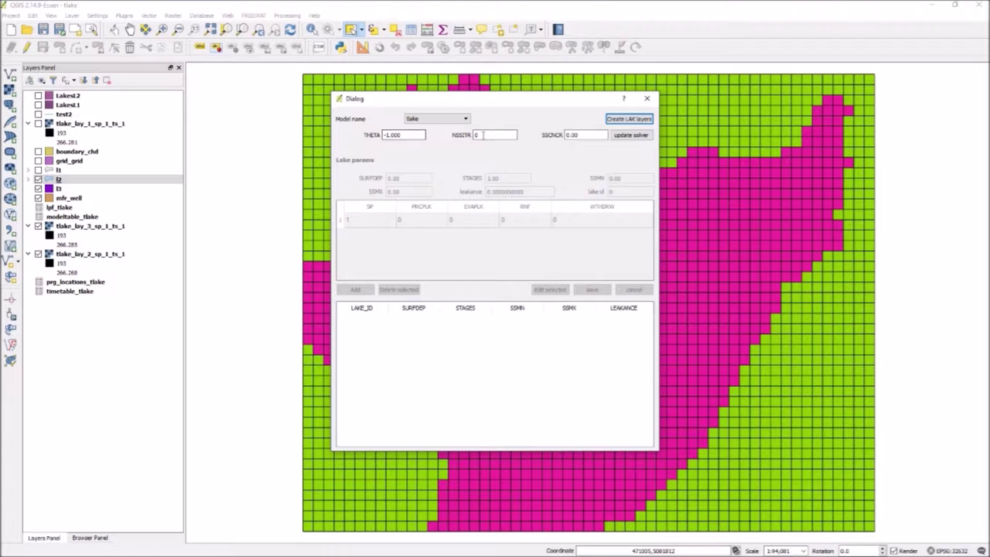
Step: Enter NSSITR 99 and SSCNCR 0.01, then create the l1_lak, l2_lak and l3_lak layers
key(Tab)
text(99)
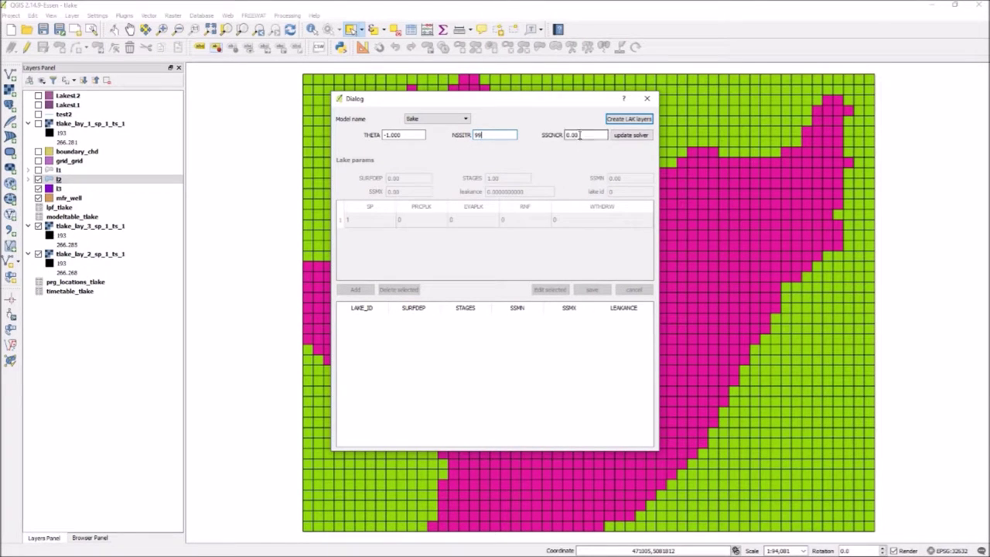
click(576, 135)
click(618, 121)
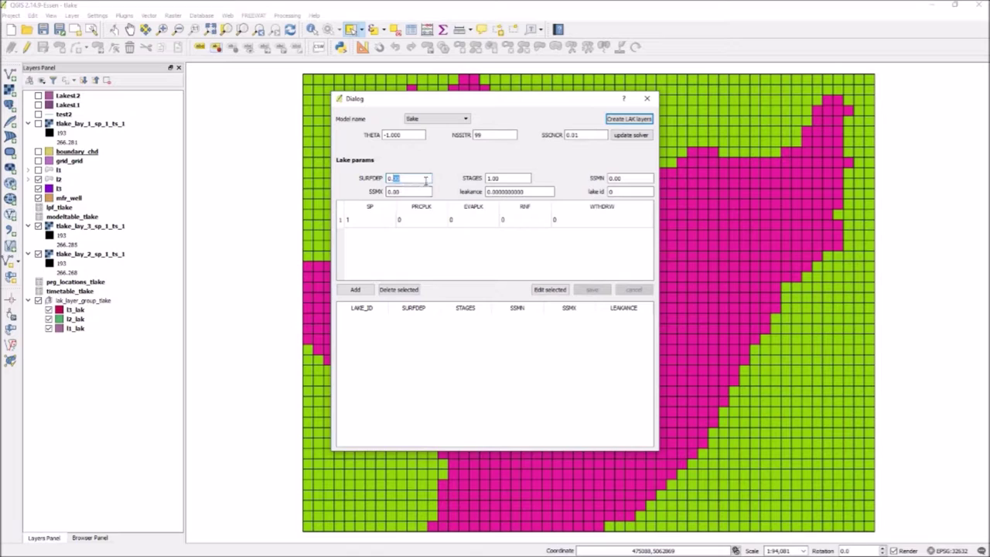
text(2)
Step: Add lake 1 with STAGES 200, SSMN 160, SSMX 220, leakance 1e-08 and lake id 1
double_click(502, 179)
text(200)
double_click(617, 181)
text(160)
double_click(398, 191)
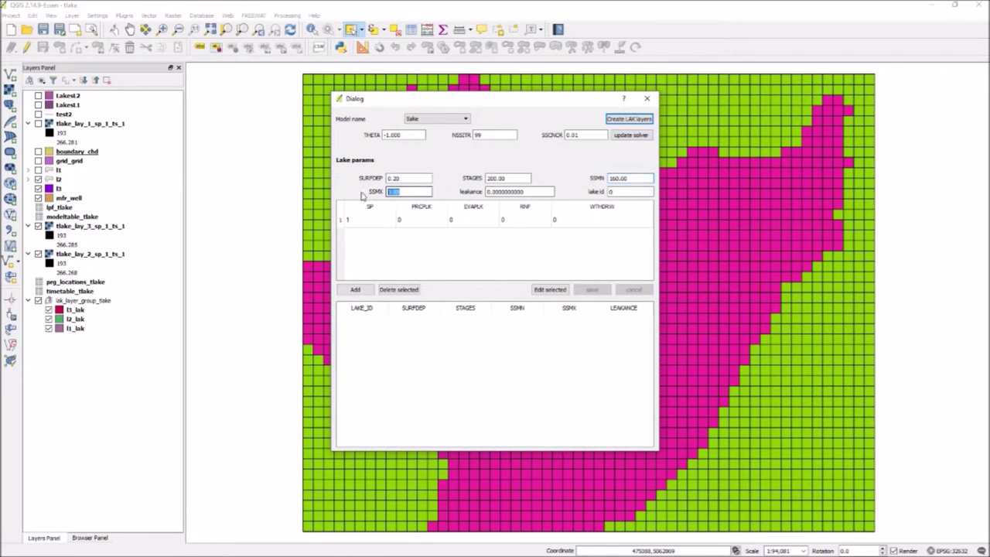
text(220)
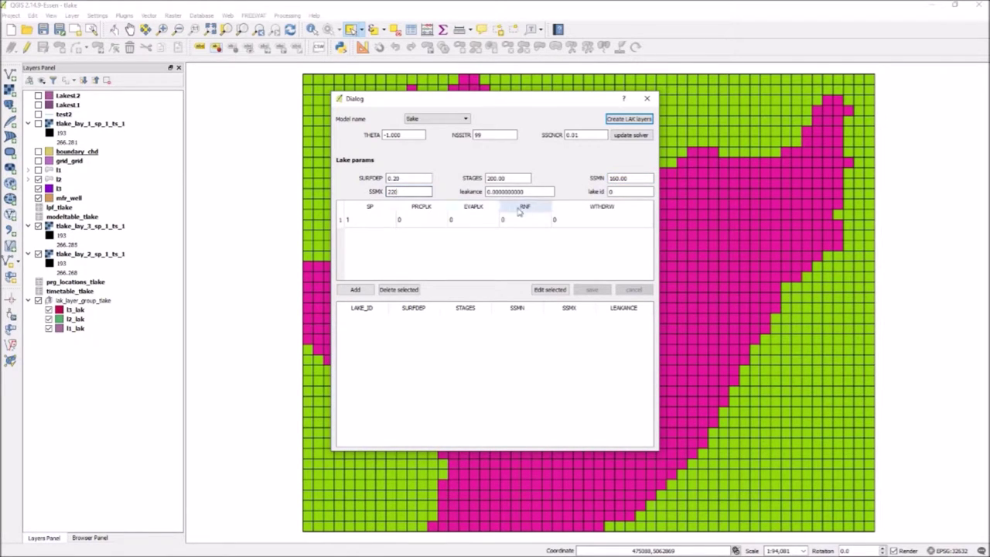
click(514, 191)
click(609, 193)
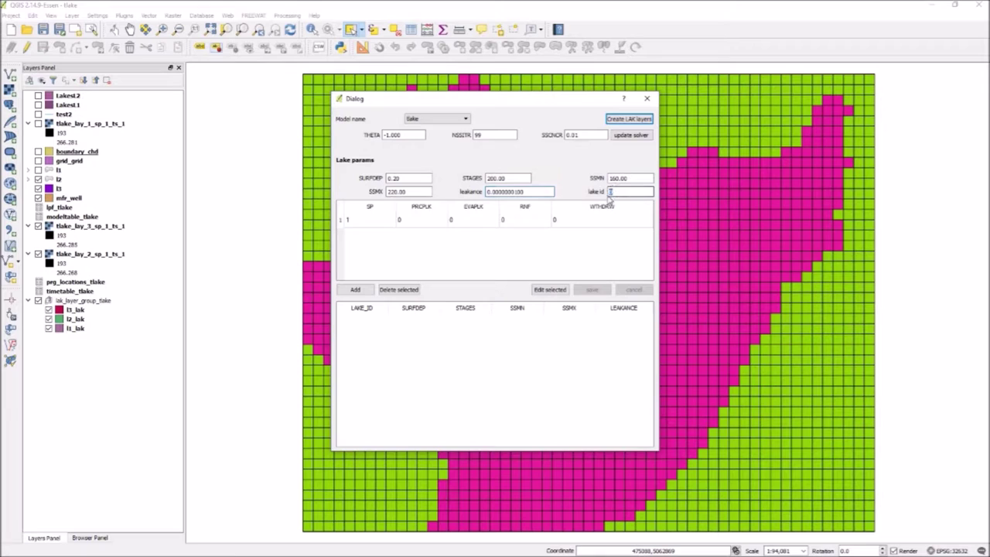
text(1)
click(356, 290)
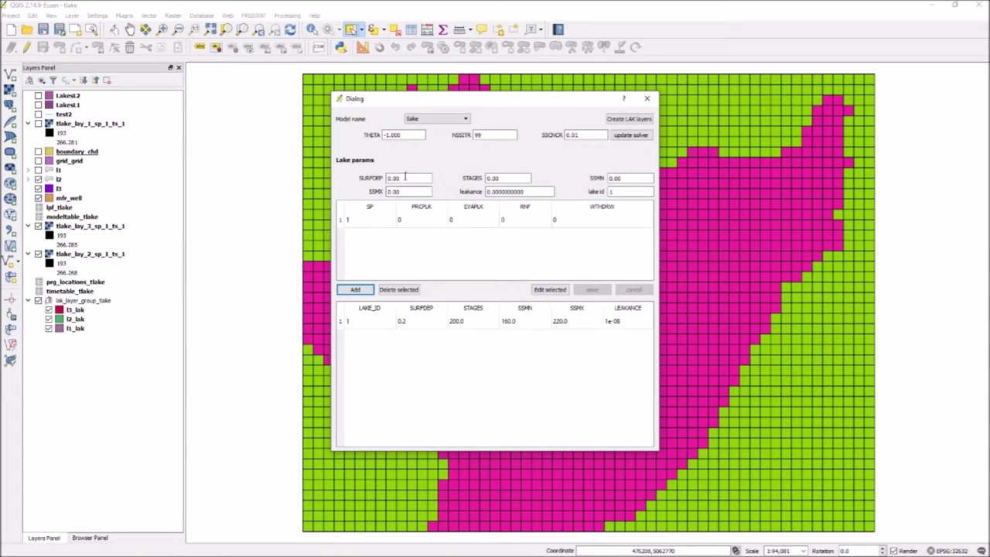
Step: Begin lake 2 with SURFDEP 0.2 and STAGES 200
double_click(393, 178)
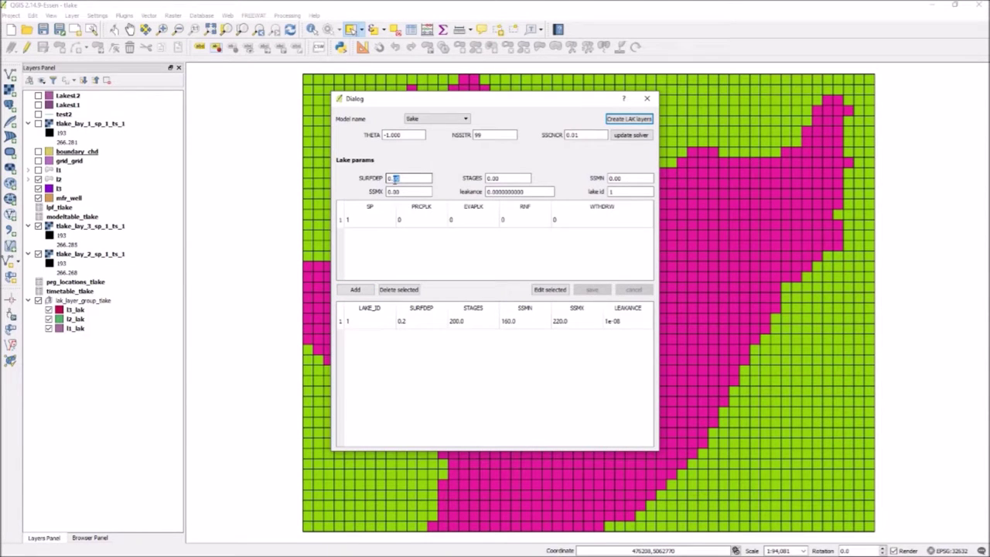
key(Tab)
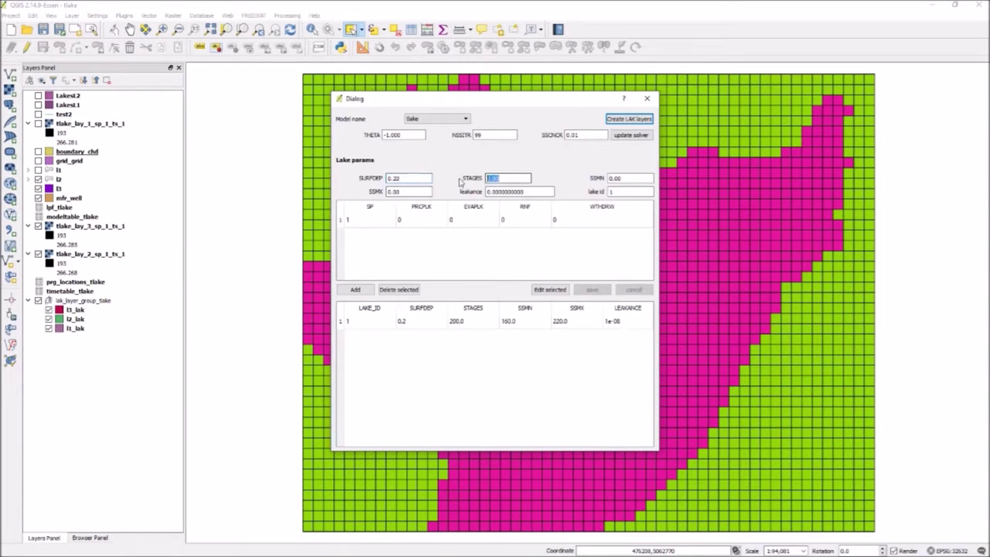
text(200)
Step: Finish lake 2 with SSMN 170, SSMX 220 and lake id 2, and add it
double_click(623, 179)
text(170)
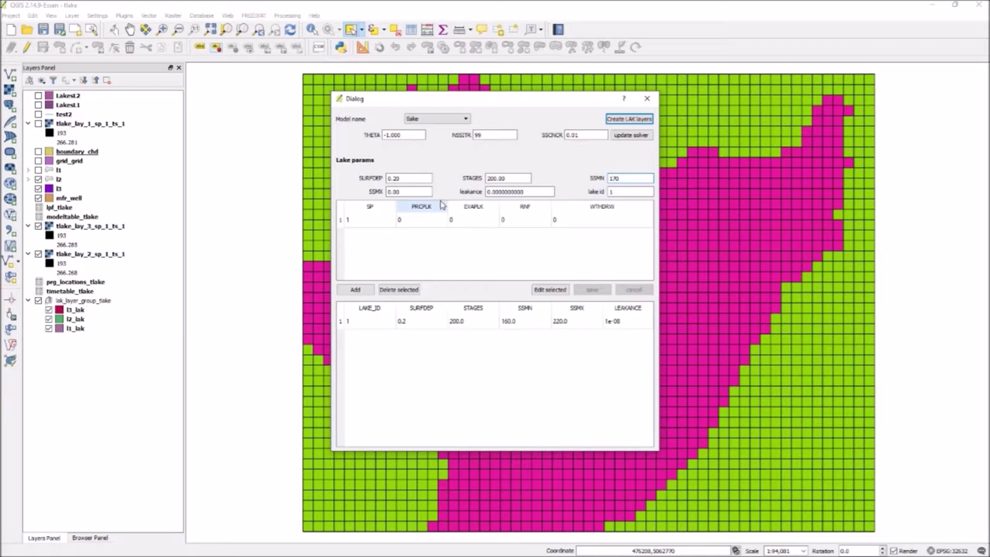
key(Tab)
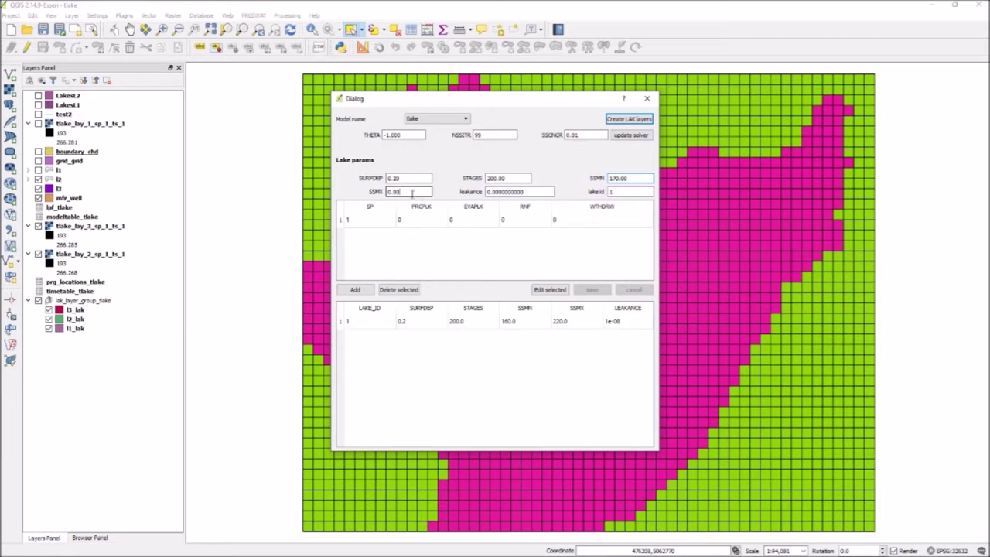
text(22)
click(516, 193)
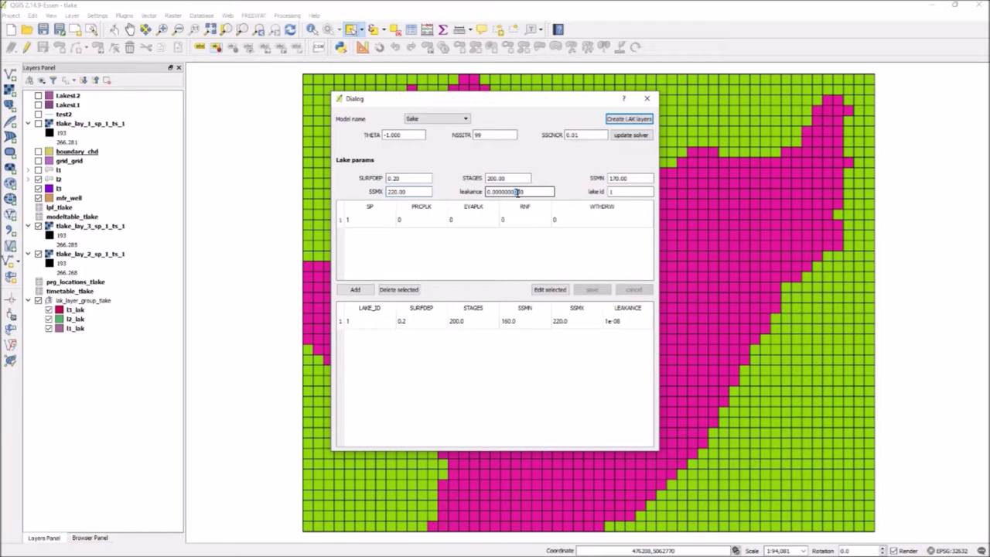
double_click(615, 194)
text(2)
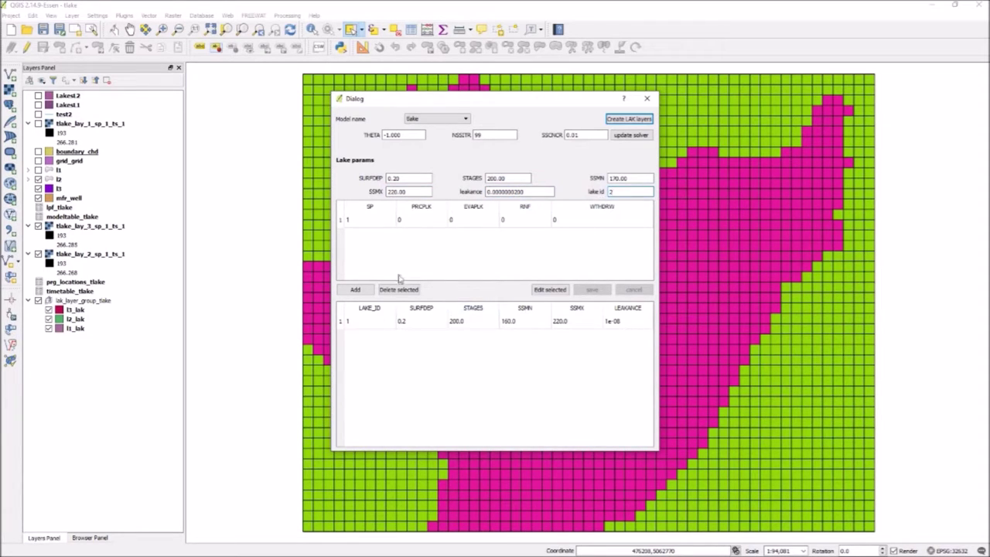
click(356, 291)
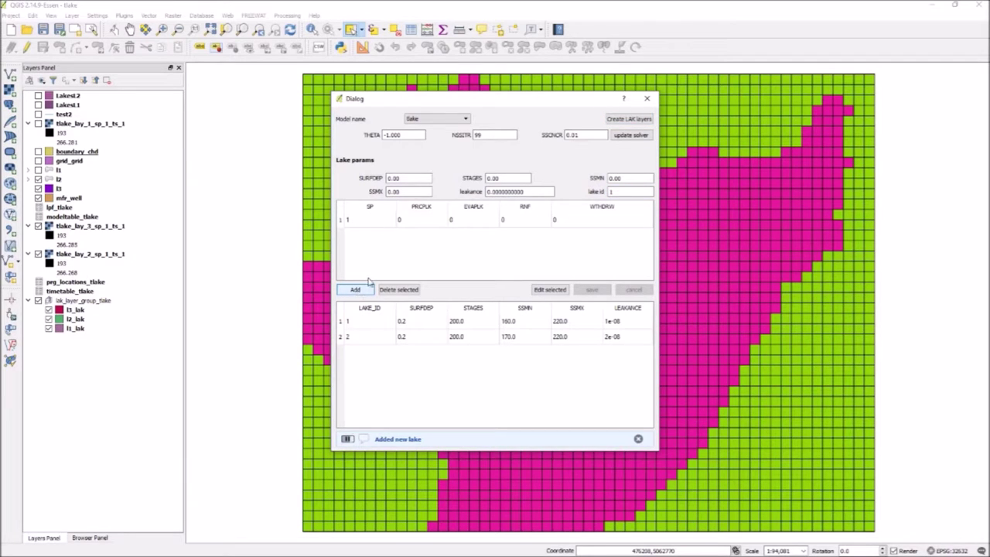
Step: Add lake 3 with SURFDEP 0.2, STAGES 200, SSMN 180, SSMX 220, leakance 1.5e-08
click(394, 178)
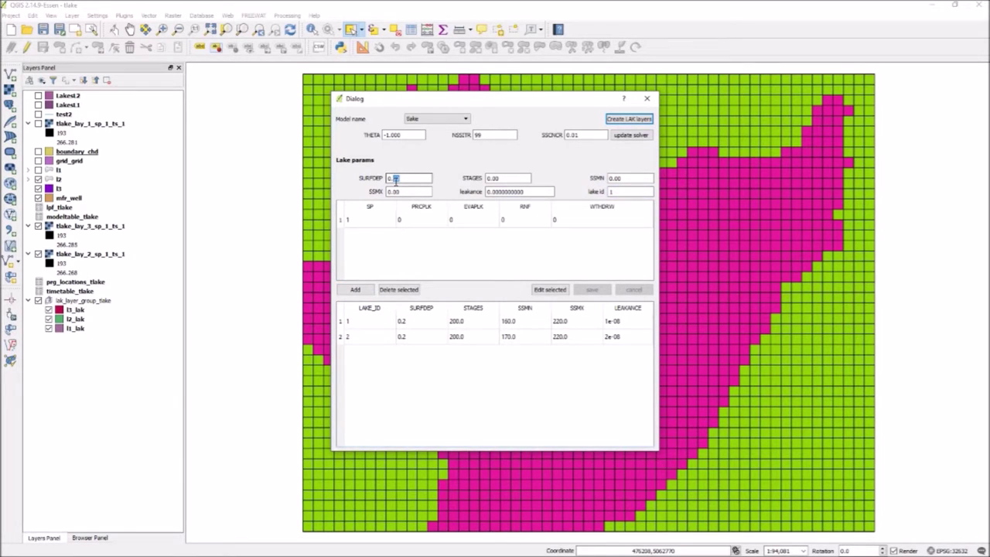
text(2)
key(Tab)
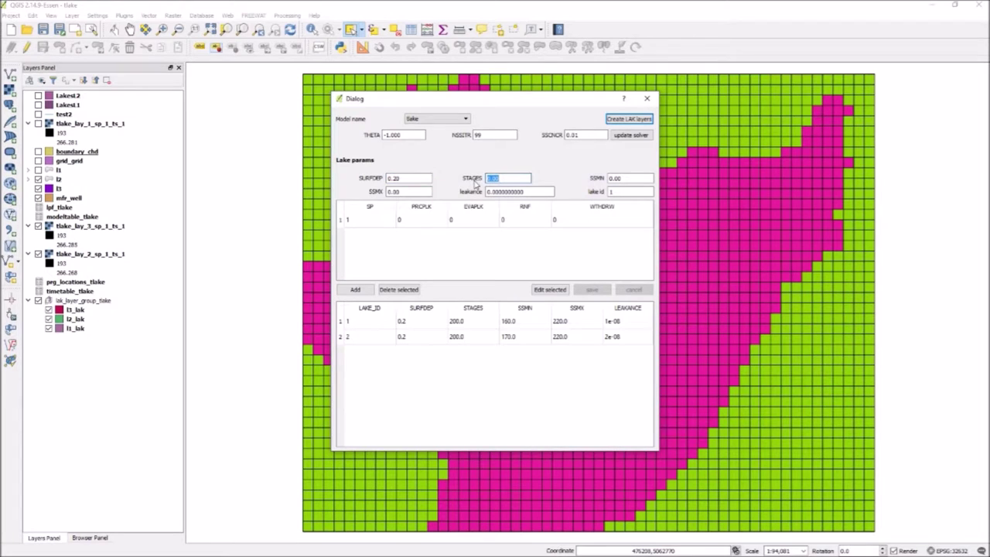
text(200)
key(Tab)
text(180)
key(Tab)
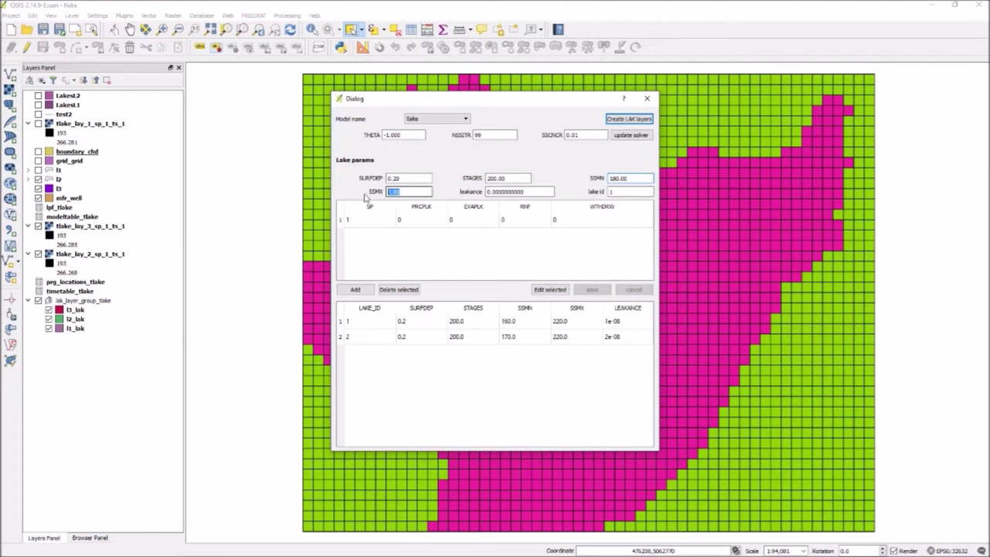
text(220)
click(504, 192)
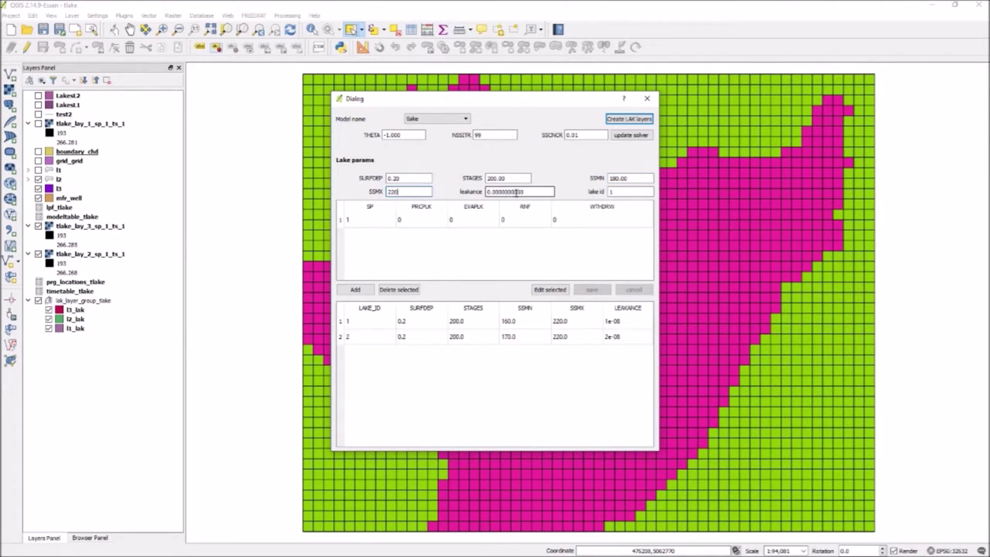
drag(516, 192, 519, 194)
text(150)
key(Tab)
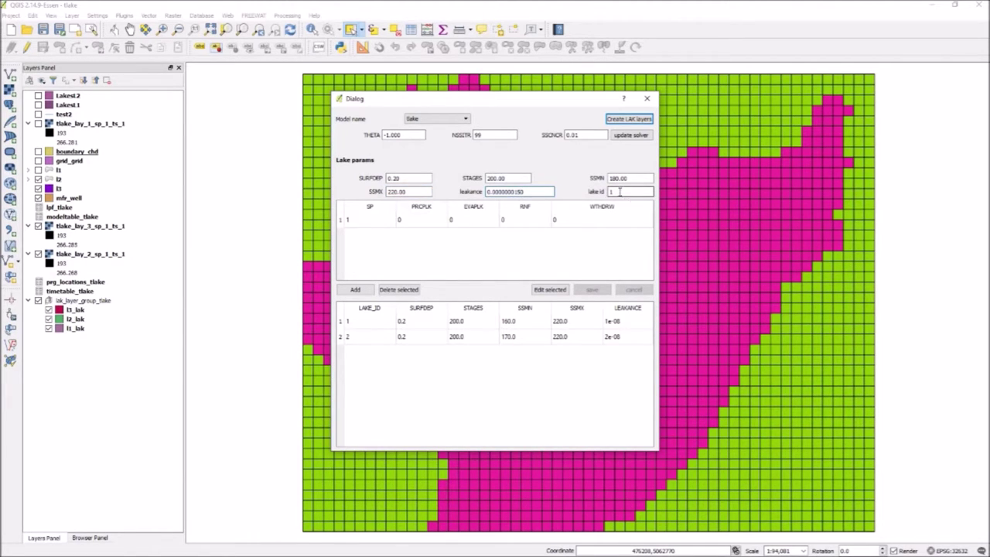
text(3)
click(357, 290)
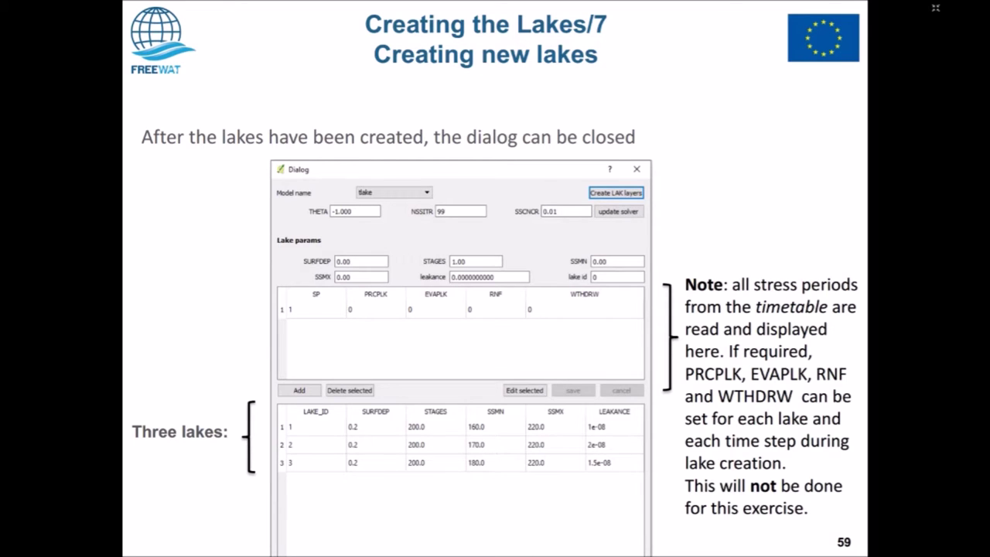
Step: Advance to the Lake package slides, then close QGIS's lake setup dialog
key(Right)
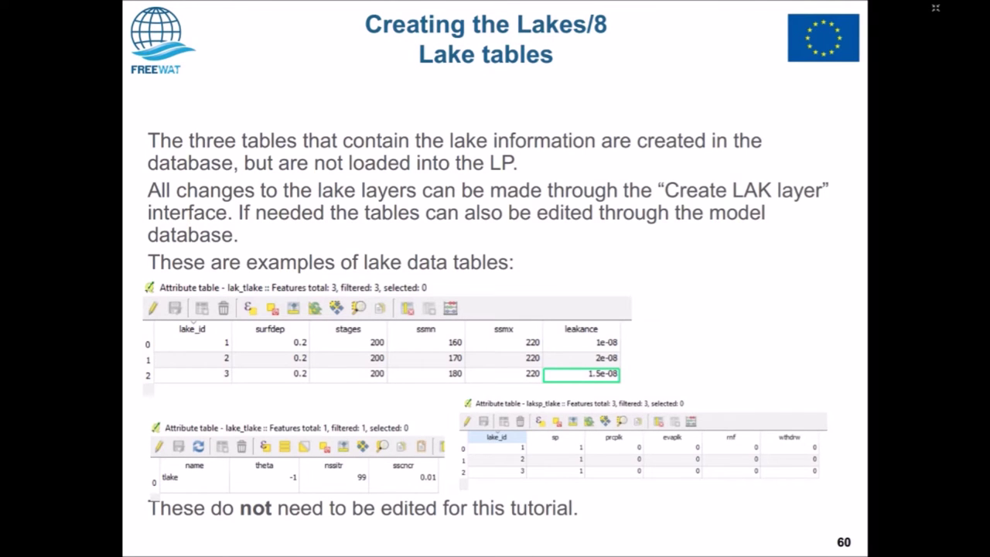
key(Right)
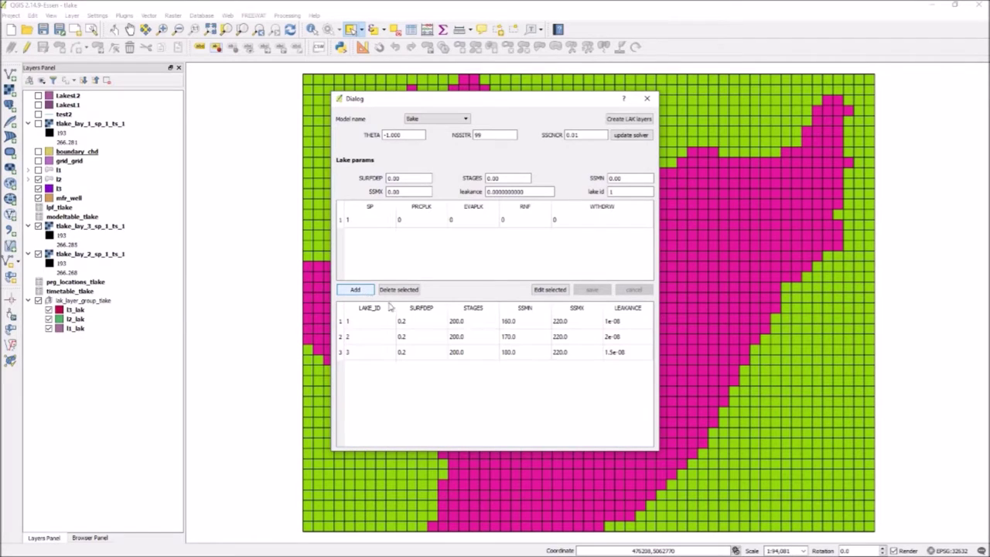
click(648, 99)
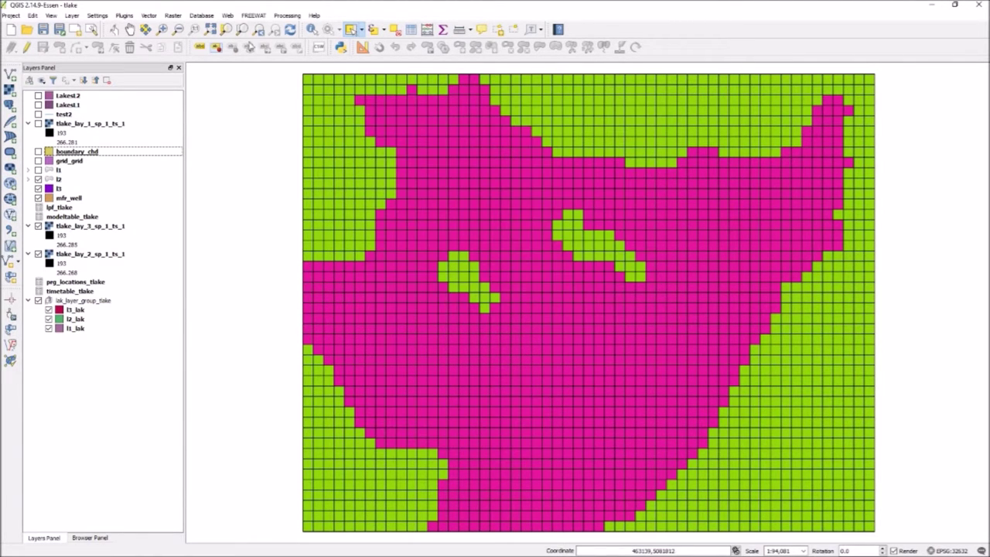
click(255, 16)
Step: Copy LakeID from the first lakes layer into l1_lak's LAKE field with Copy from Vector layer
mouse_move(267, 95)
click(446, 99)
click(469, 198)
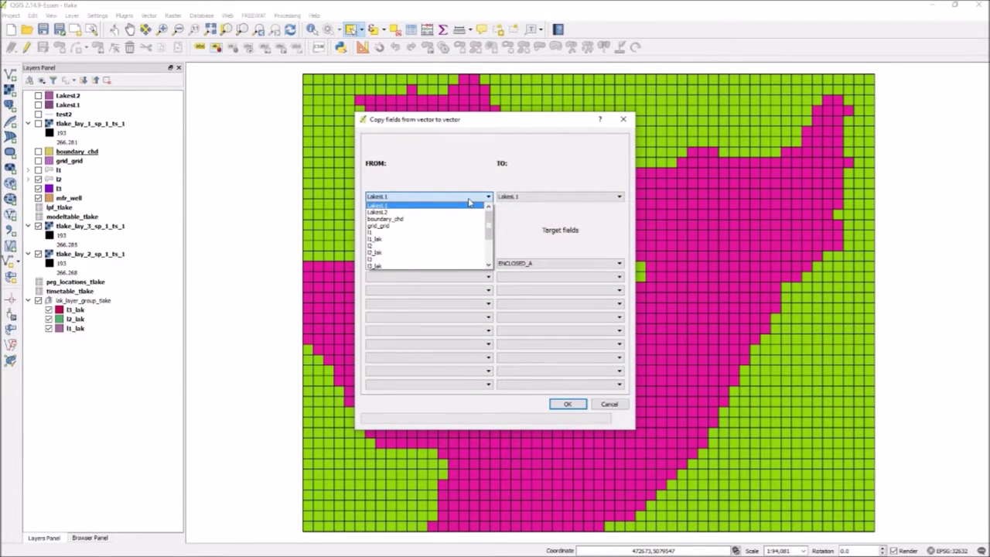
click(419, 205)
click(430, 265)
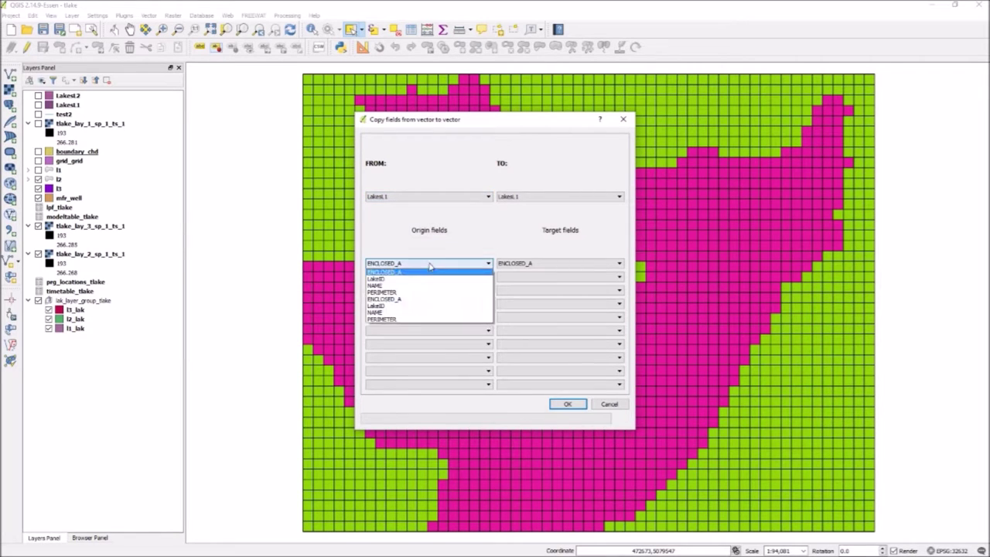
click(415, 280)
click(544, 198)
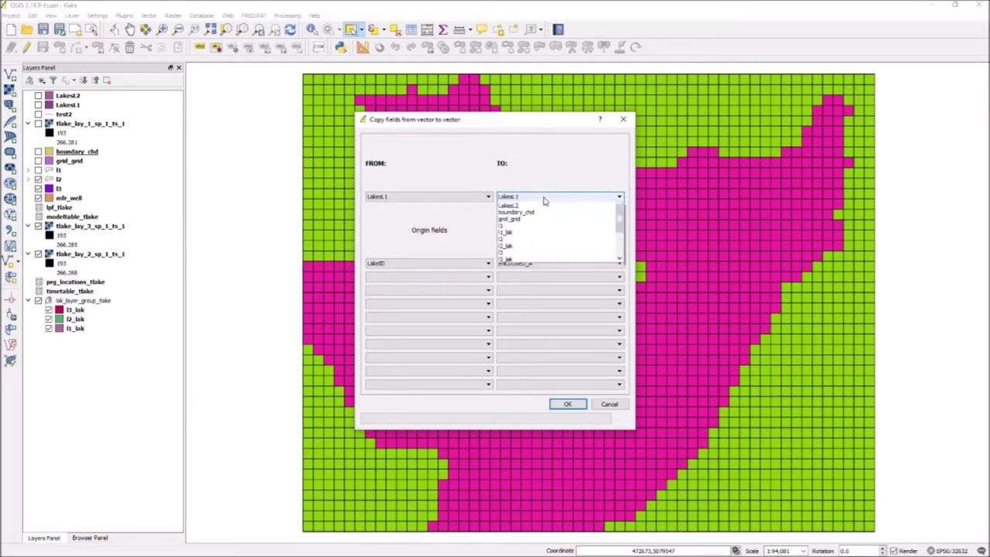
click(526, 239)
click(529, 265)
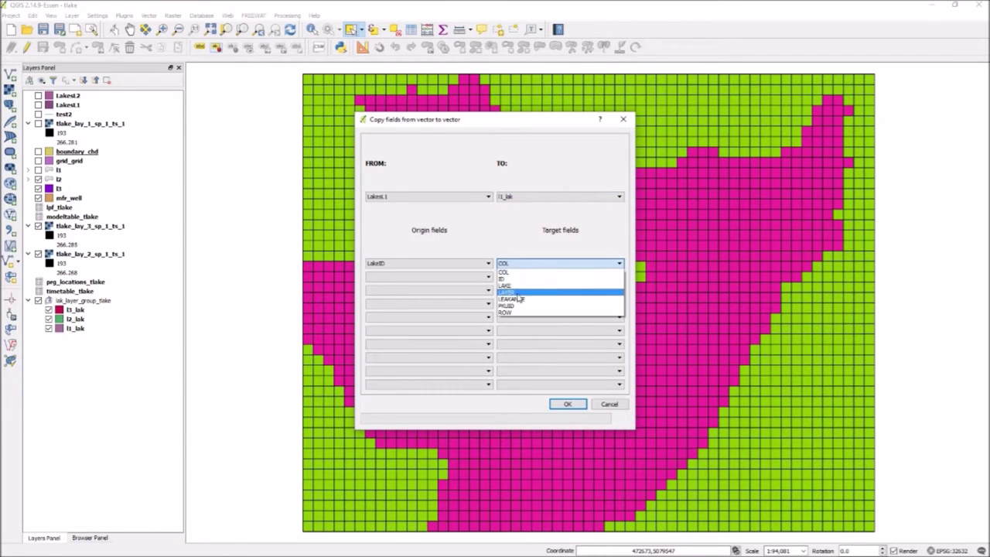
click(520, 286)
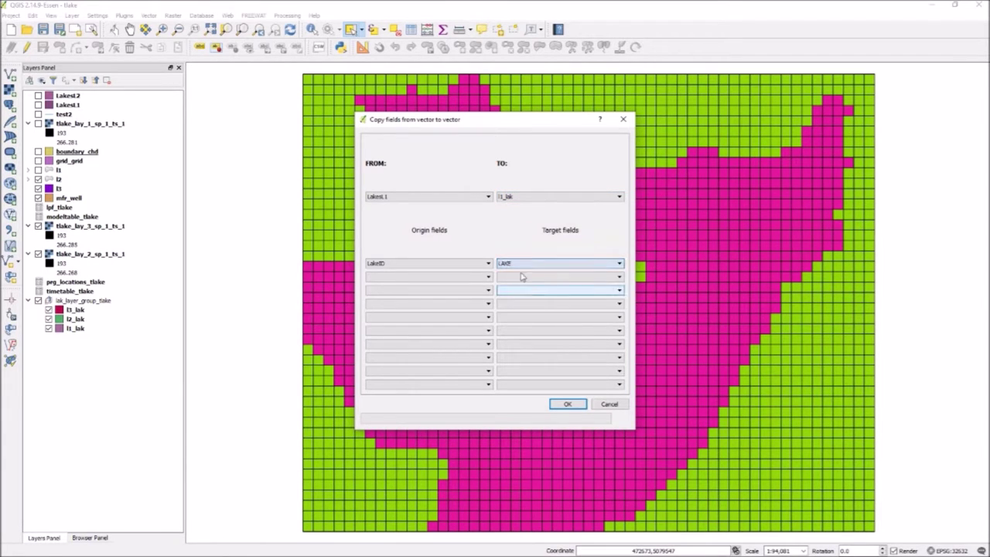
click(567, 404)
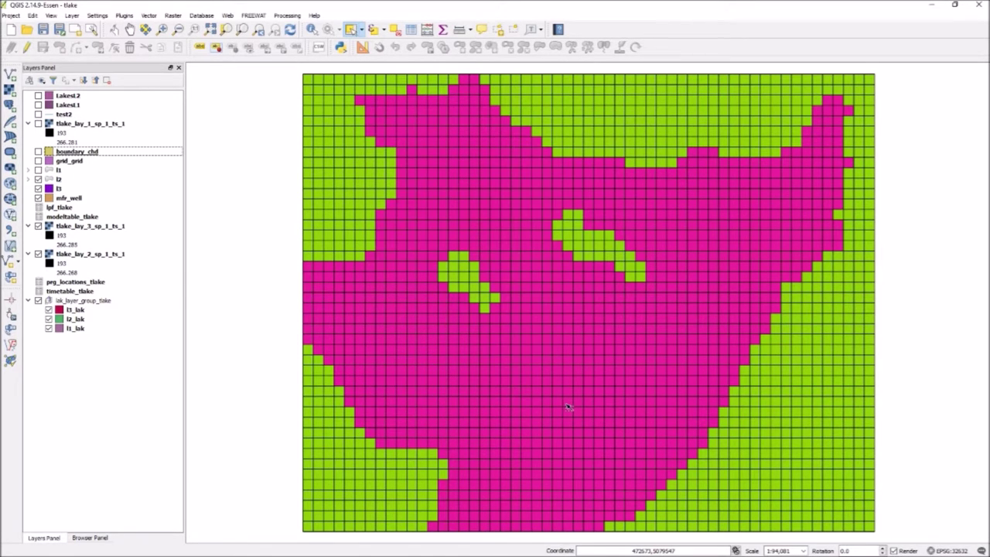
click(80, 329)
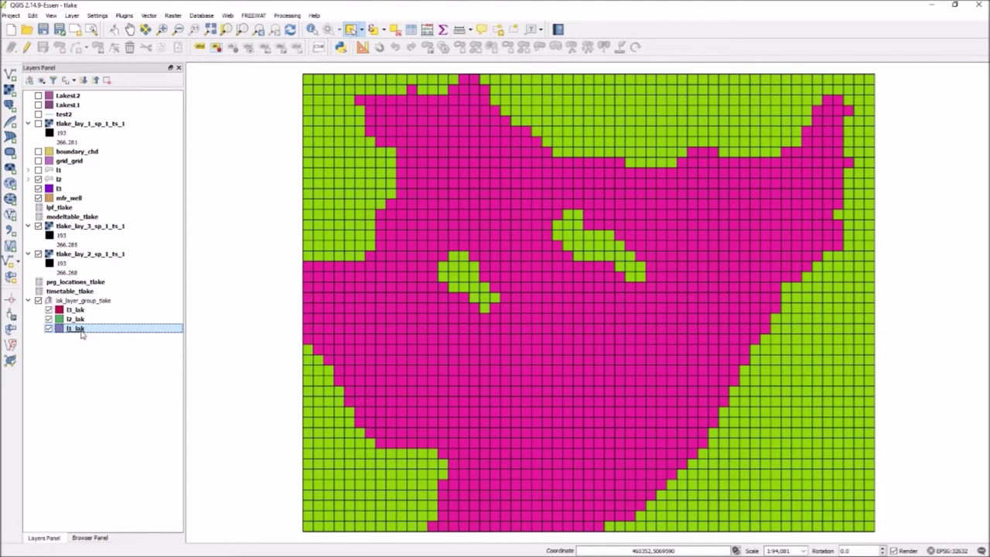
Step: Style l1_lak as Categorized on the LAKE field, with a colour class per value
double_click(80, 329)
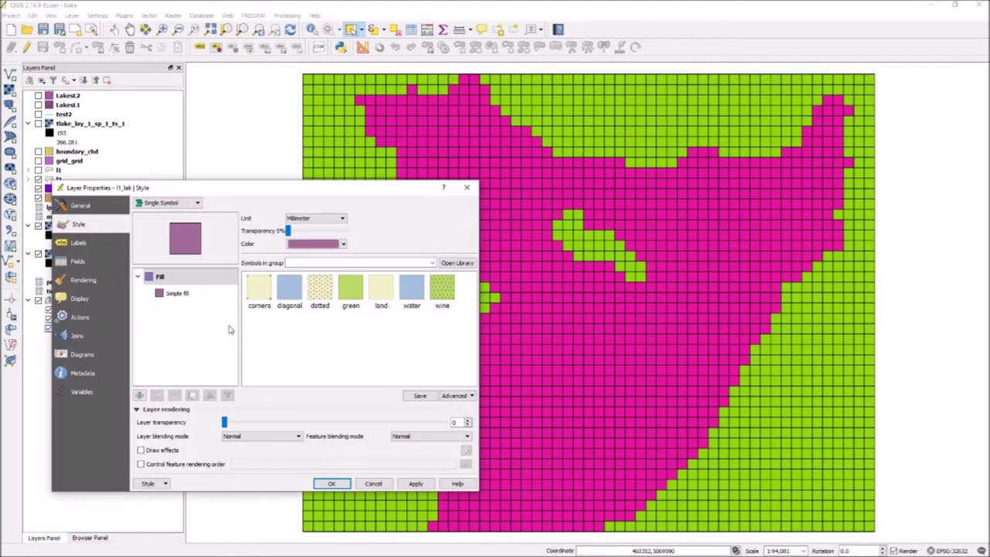
click(194, 204)
click(166, 218)
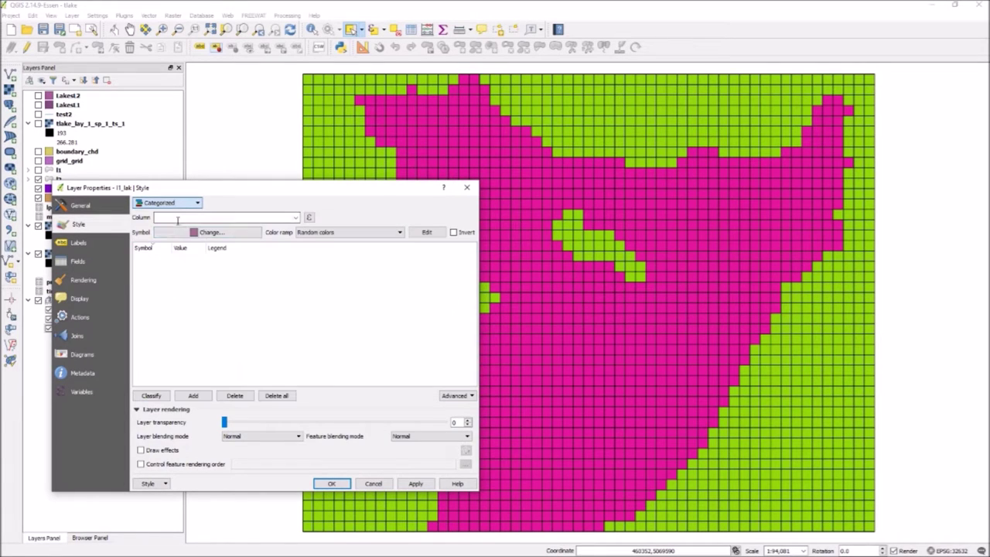
click(298, 218)
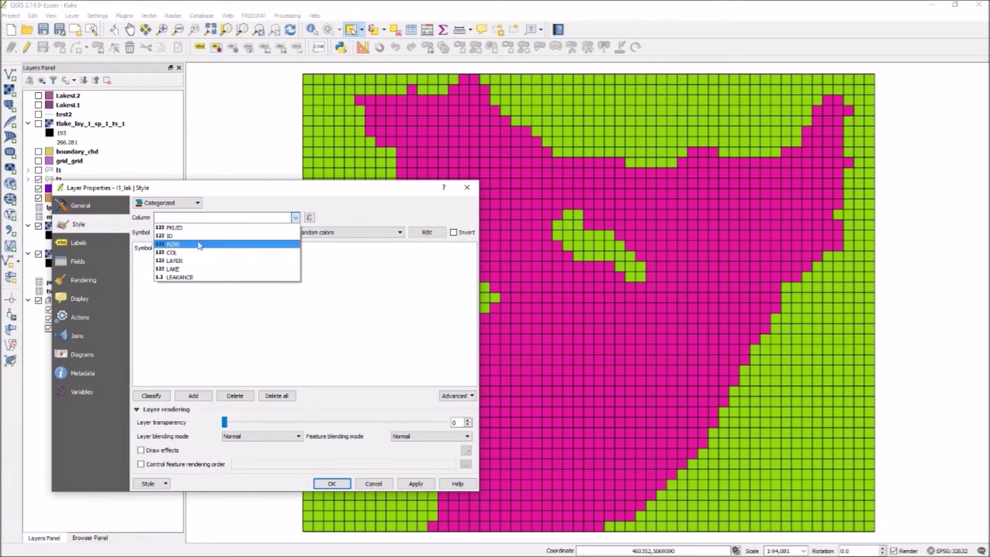
click(182, 270)
click(159, 395)
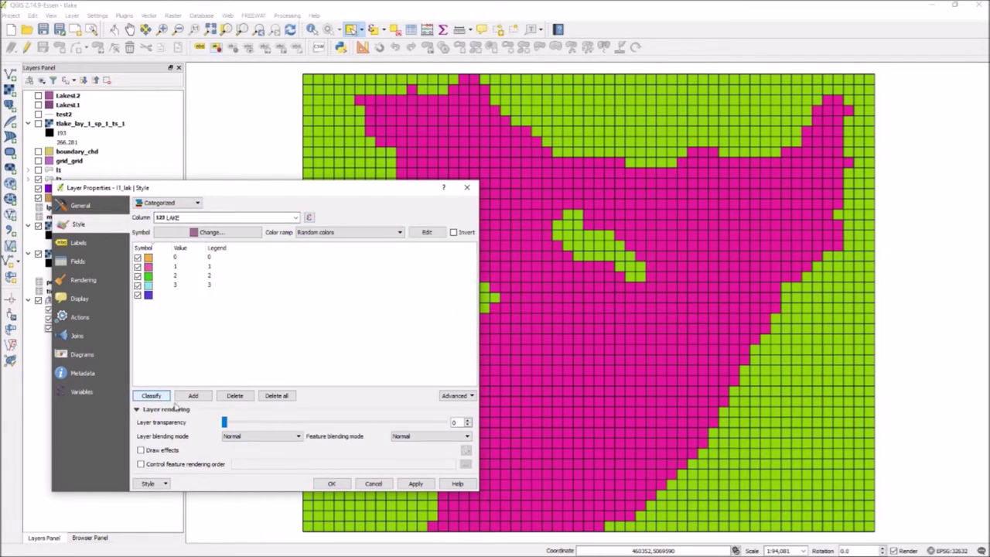
click(417, 484)
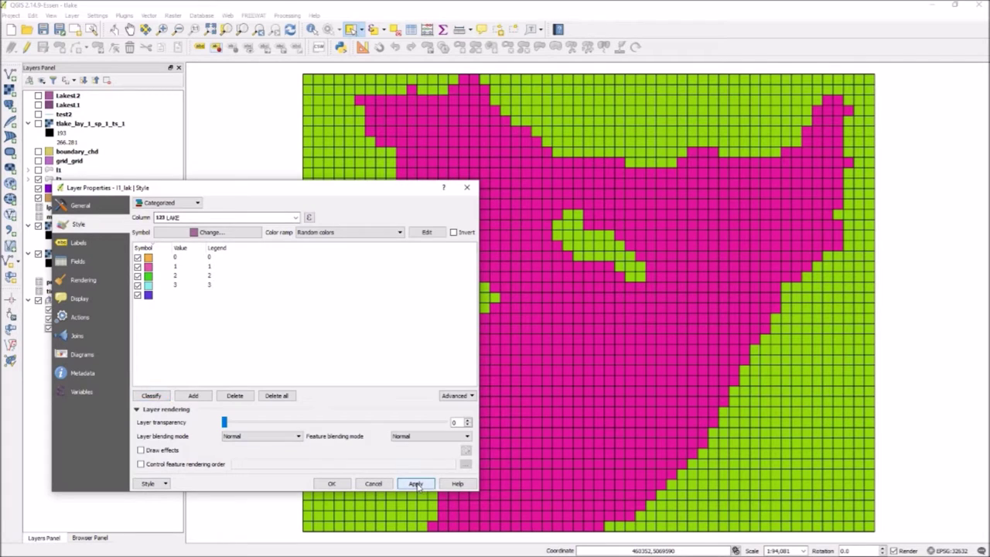
click(331, 483)
Step: Move the lake layer group to the top and show only l1_lak, hiding l3_lak and l2_lak
drag(77, 301, 78, 96)
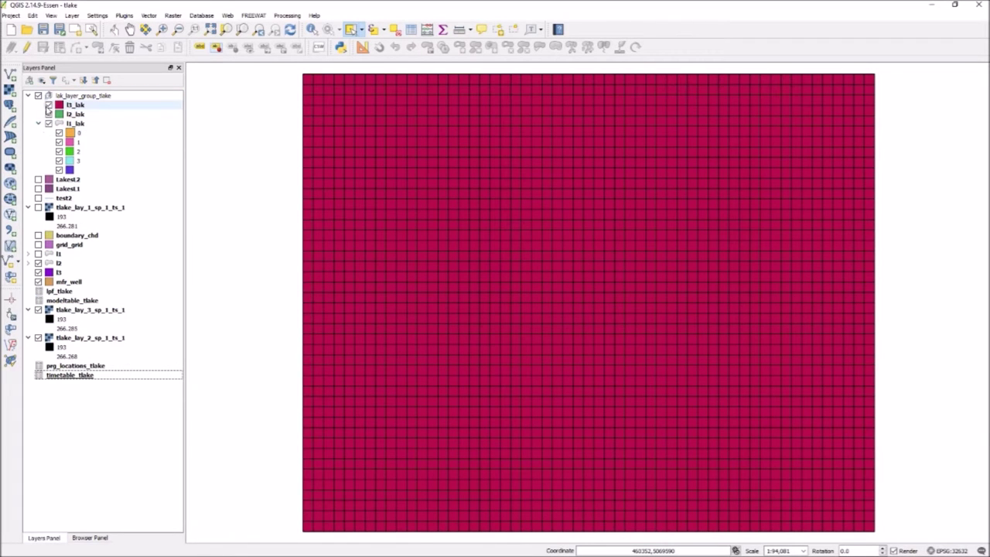
click(49, 105)
click(49, 114)
click(49, 122)
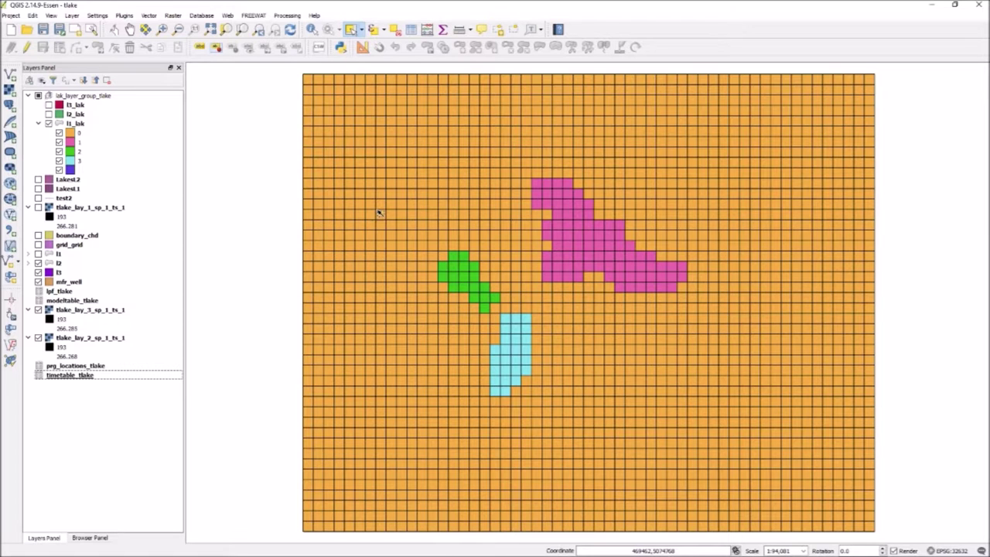
click(252, 16)
Step: Copy LakeID from the second lakes layer (Lakest2) into the LAKE field of l2_lak
mouse_move(263, 94)
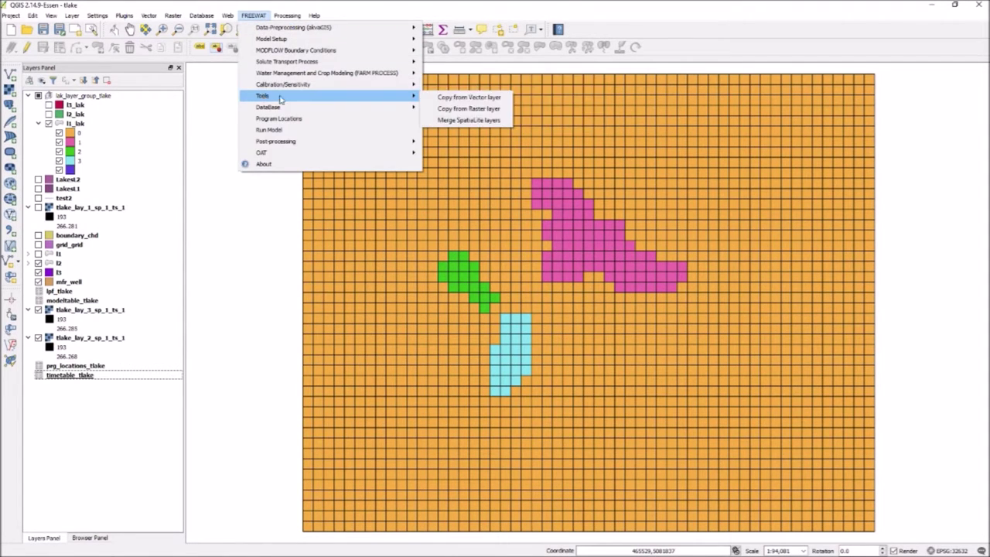
click(441, 98)
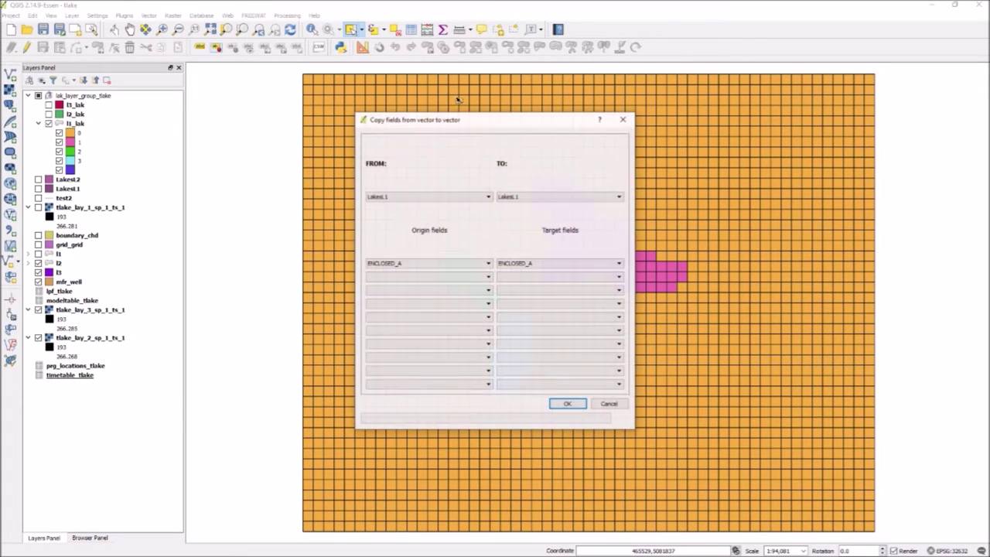
click(480, 197)
click(410, 213)
click(406, 265)
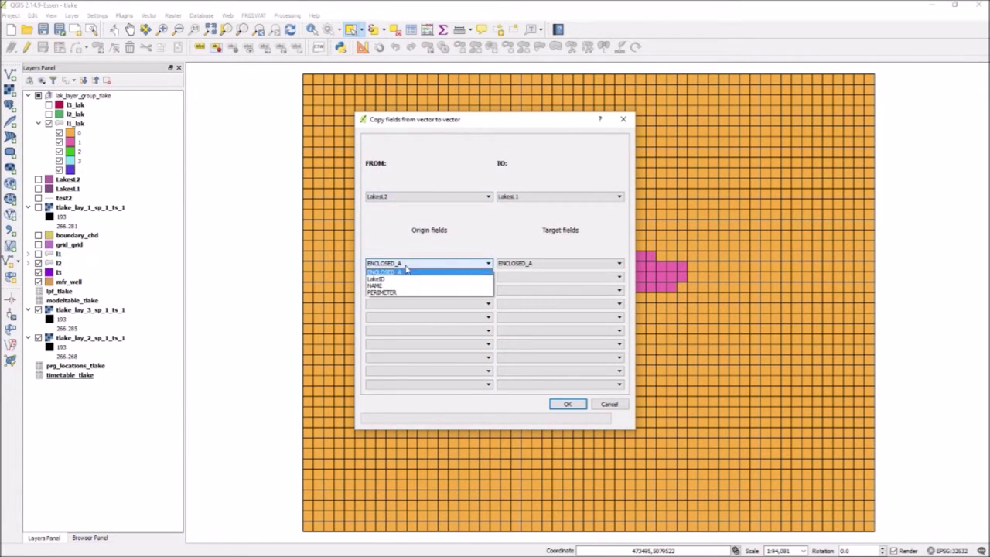
click(394, 276)
click(530, 198)
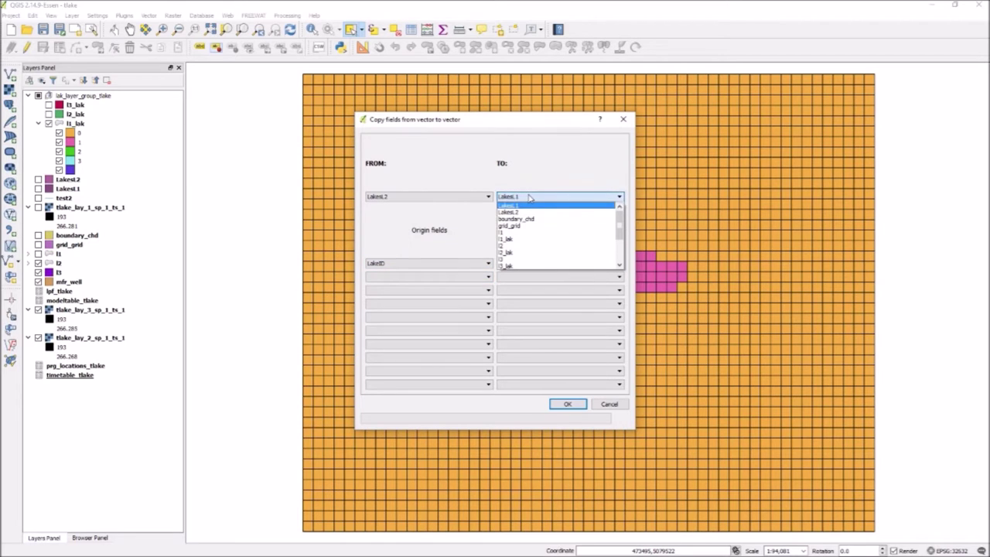
click(516, 256)
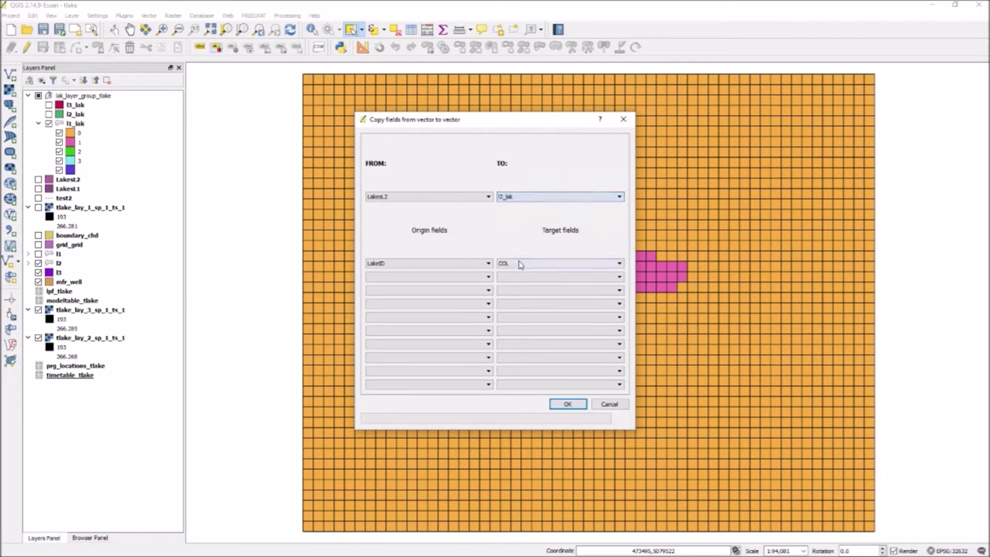
click(520, 263)
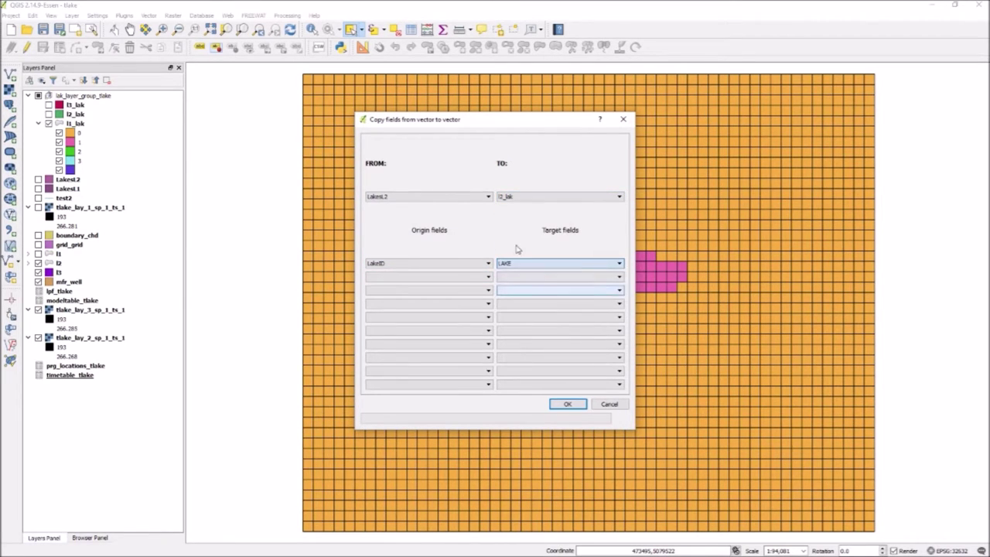
click(568, 405)
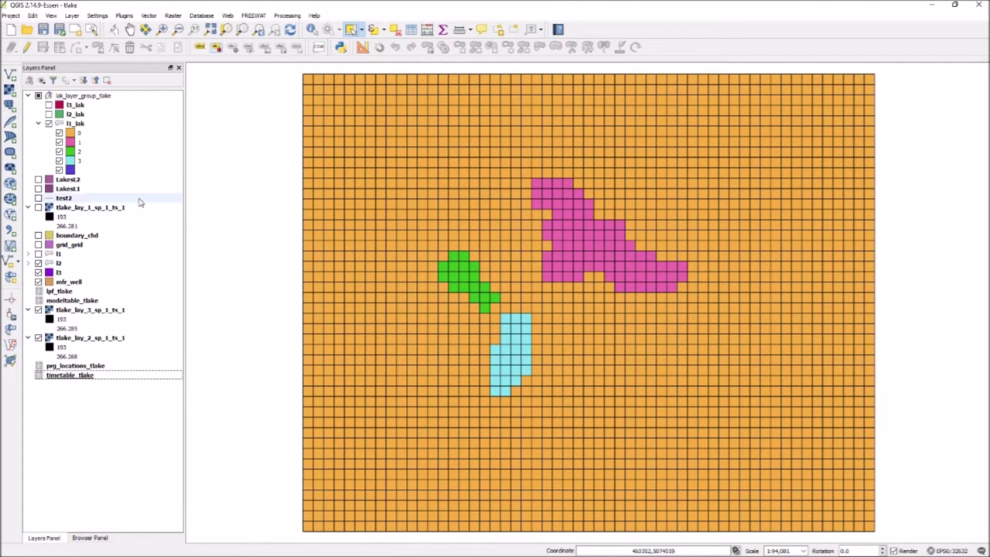
click(40, 123)
Step: Turn on l2_lak and style it Categorized by LAKE, classifying values 0, 1 and 2
click(48, 113)
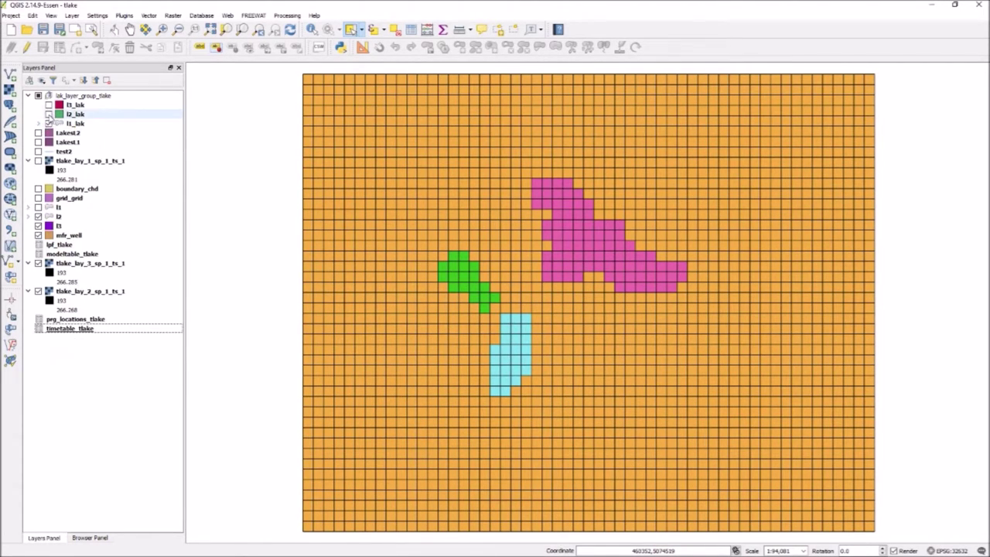
click(75, 115)
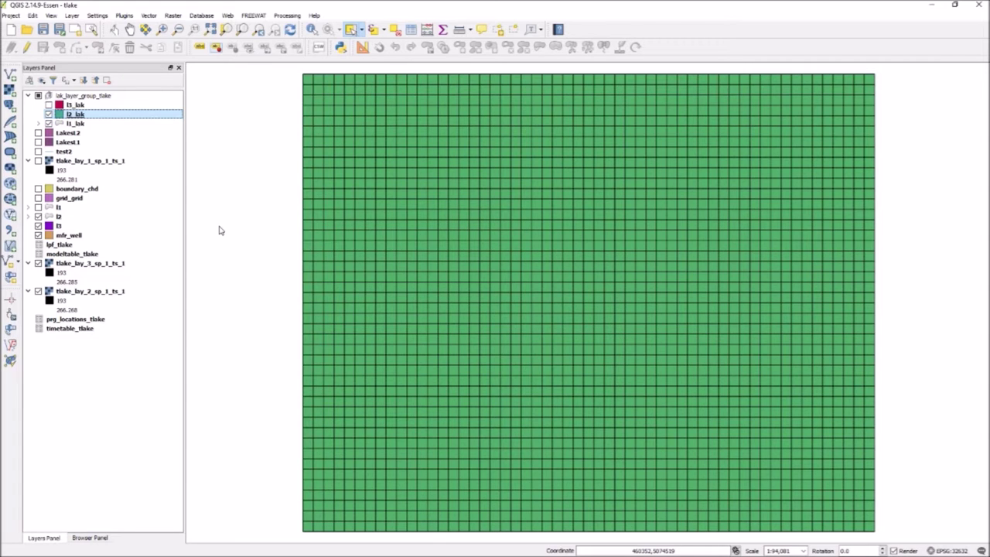
click(196, 203)
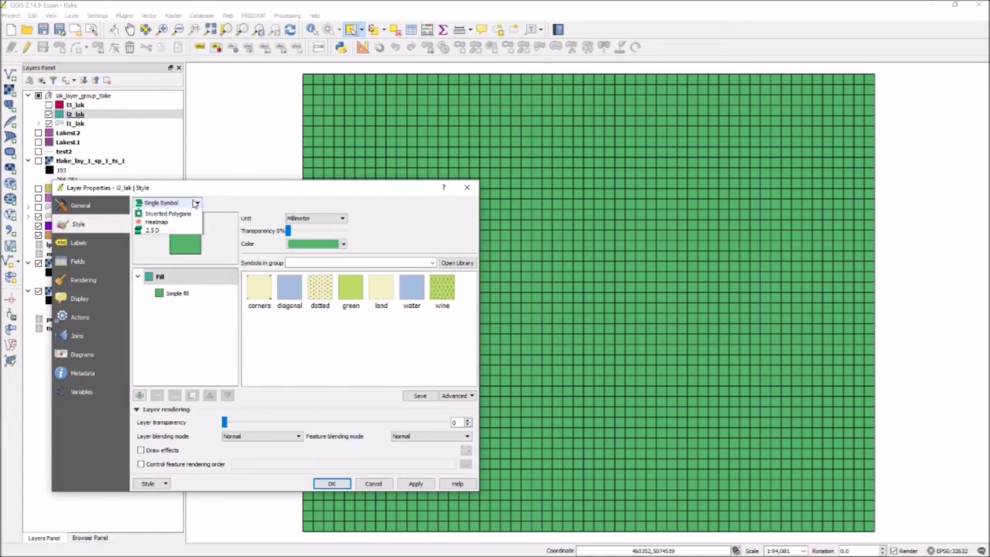
click(167, 216)
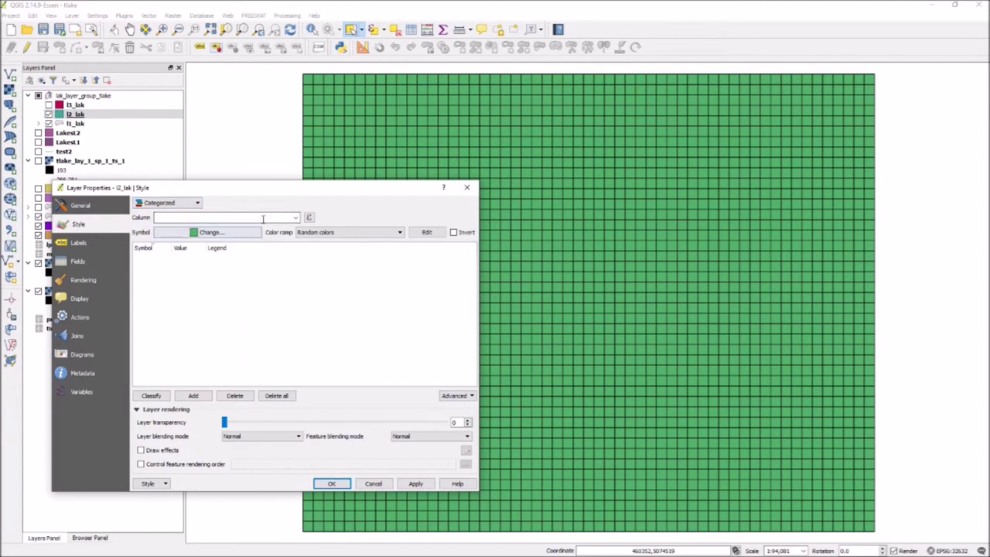
click(295, 217)
click(185, 273)
click(161, 396)
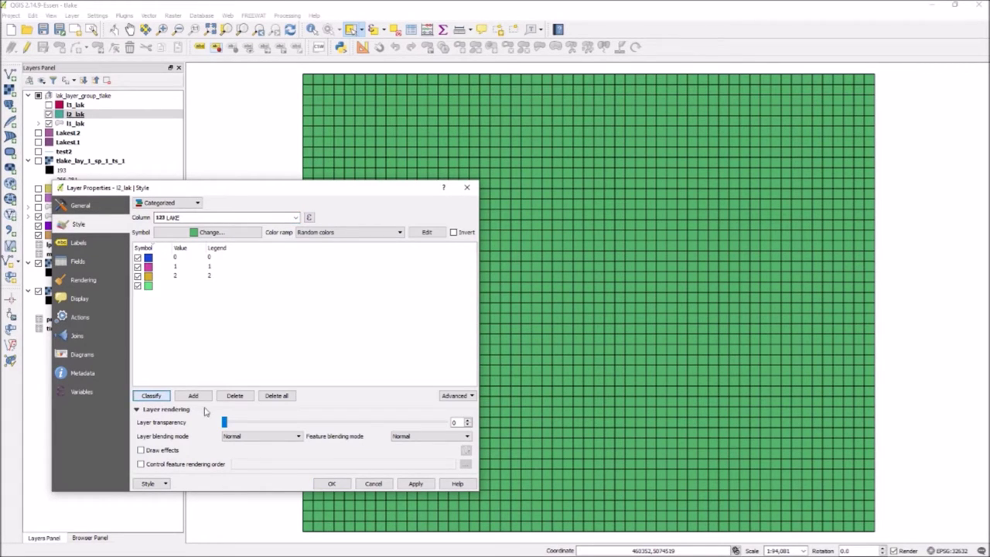
click(423, 484)
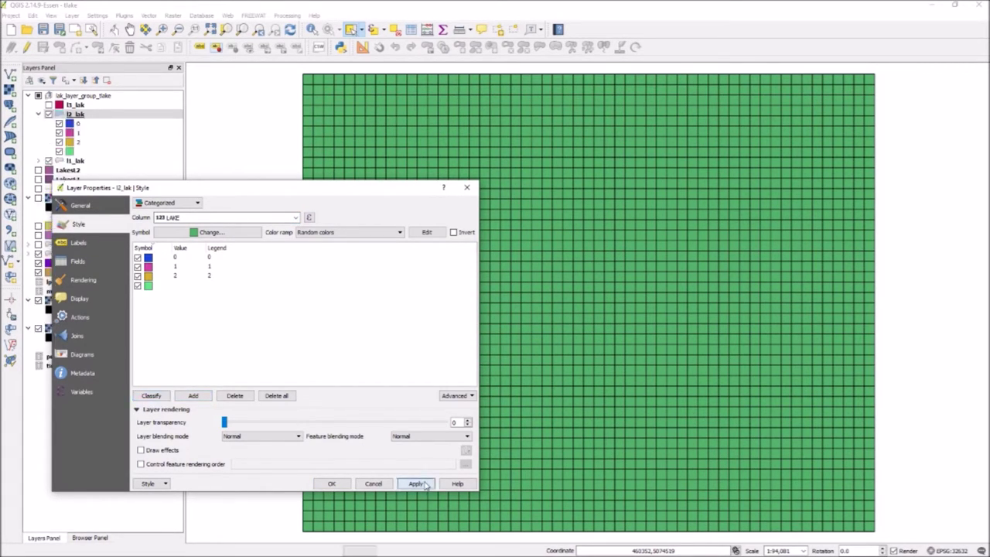
click(331, 483)
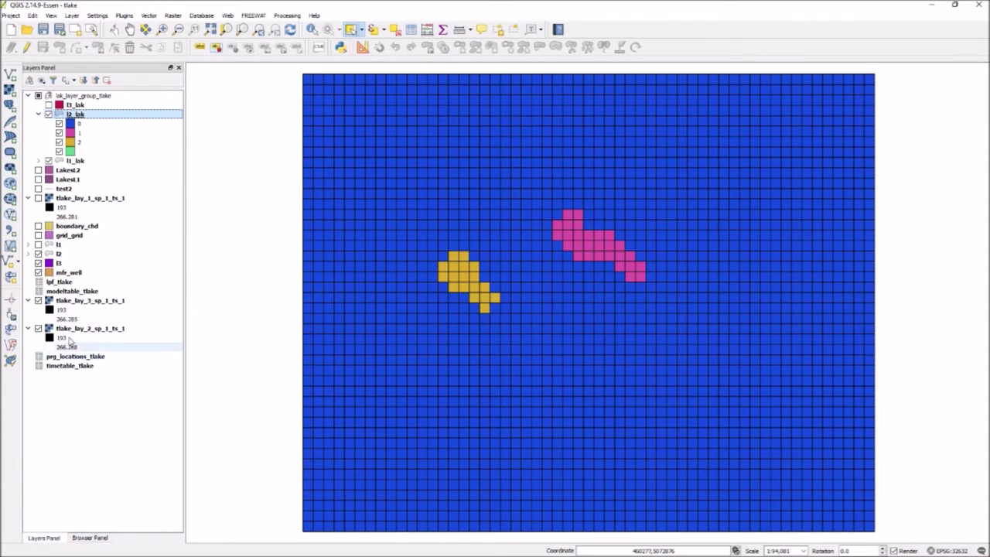
Step: Open lpf_tlake's attribute table for editing and set layers l1 and l2 to convertible
click(62, 283)
right_click(62, 285)
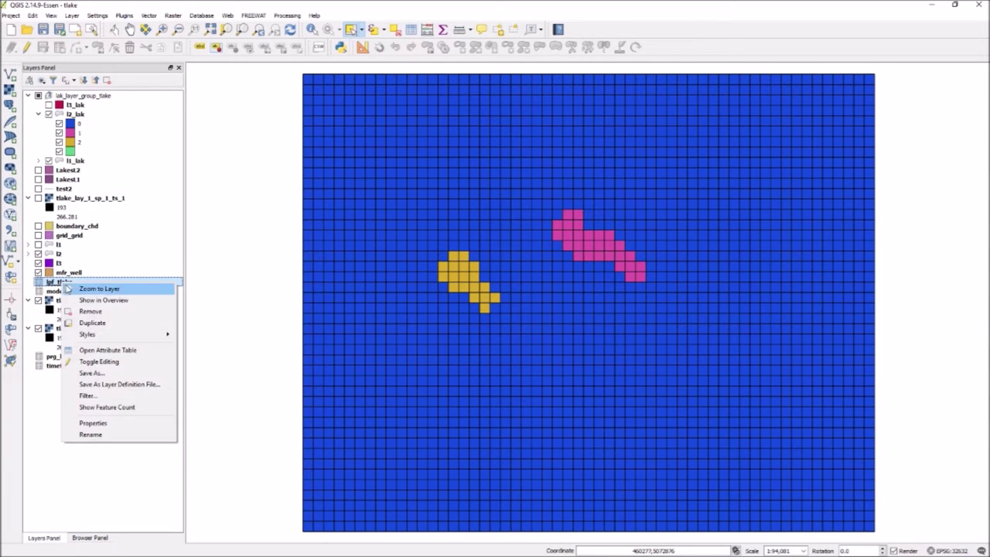
click(81, 349)
click(370, 163)
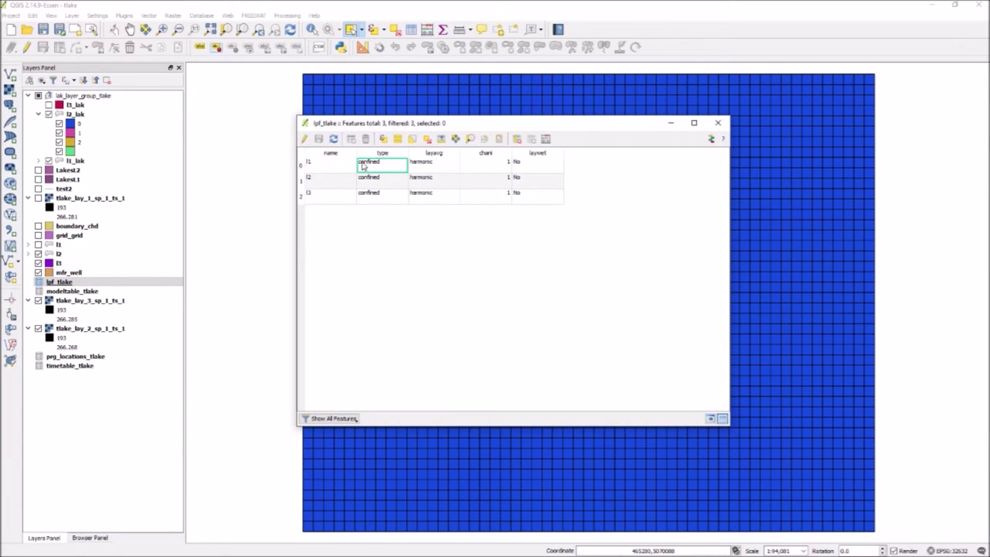
click(303, 138)
double_click(377, 184)
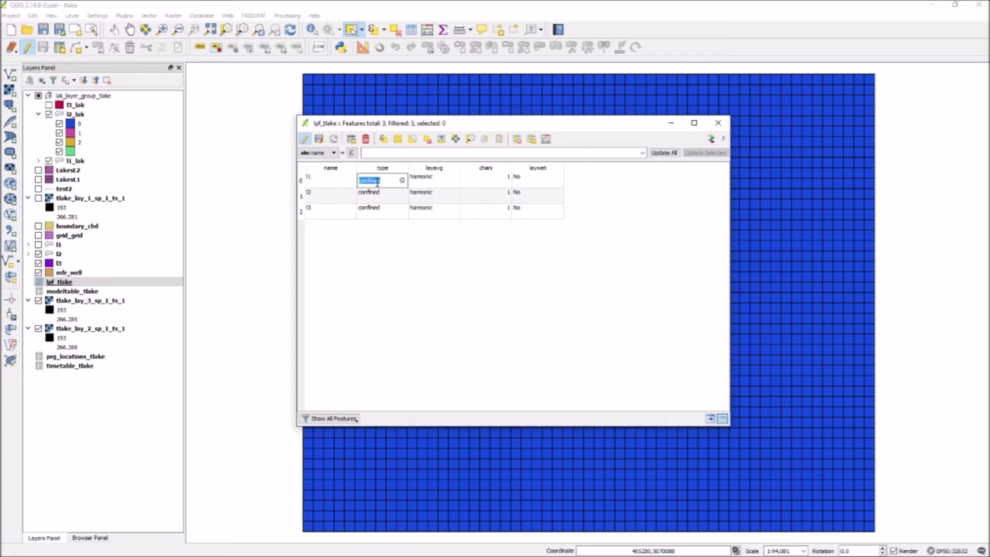
text(c)
click(382, 197)
double_click(381, 197)
text(c)
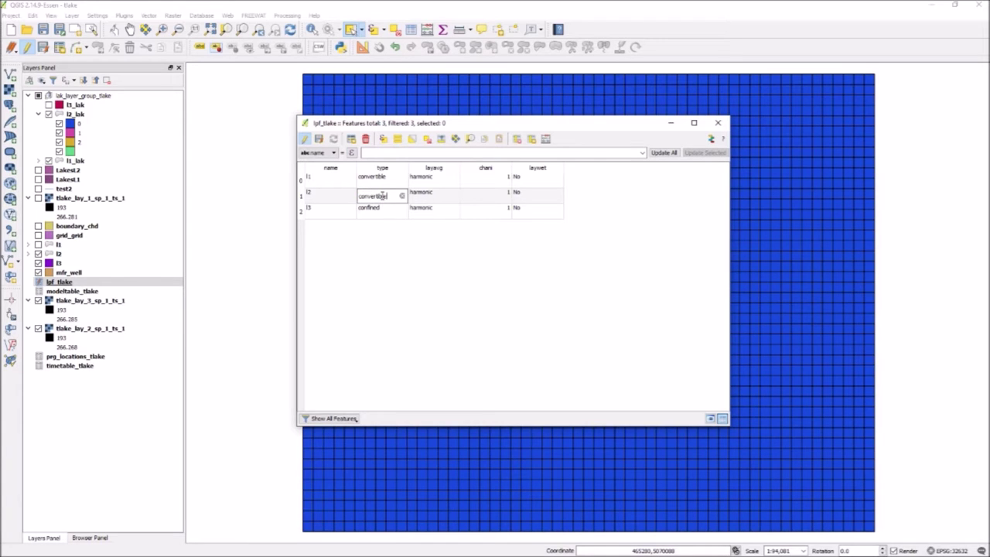
Step: Set laywet to Yes for layers l1 and l2, save the edits, and close the table
double_click(524, 179)
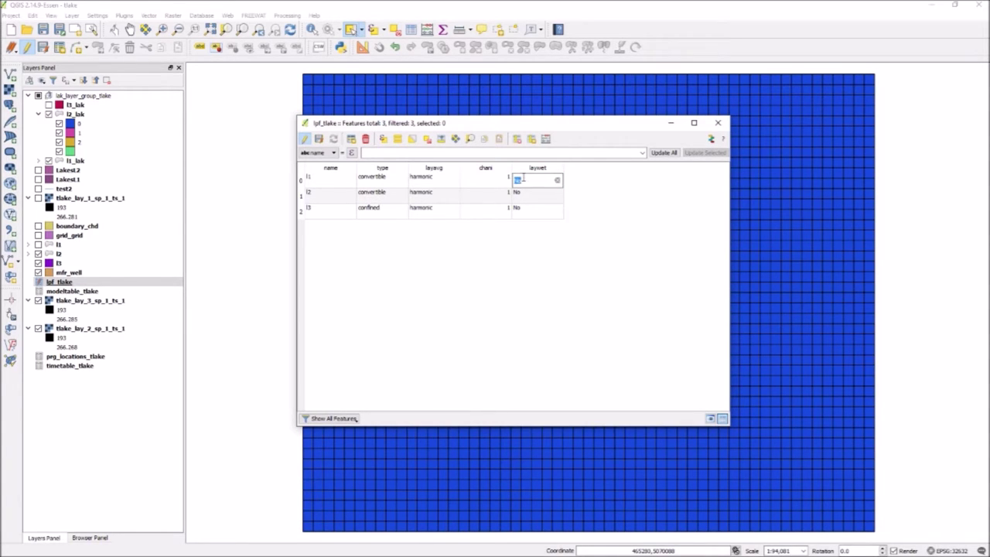
text(Yes)
double_click(526, 196)
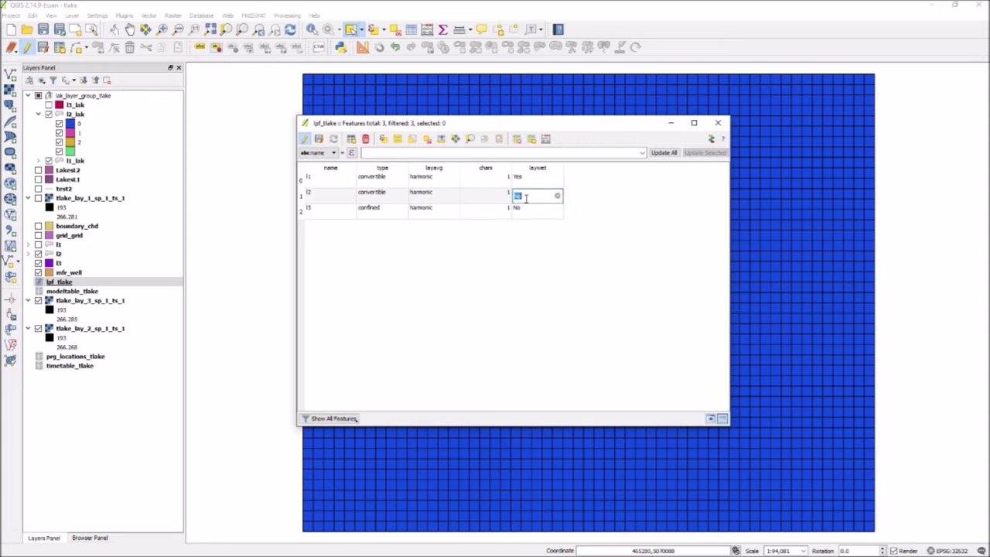
click(538, 275)
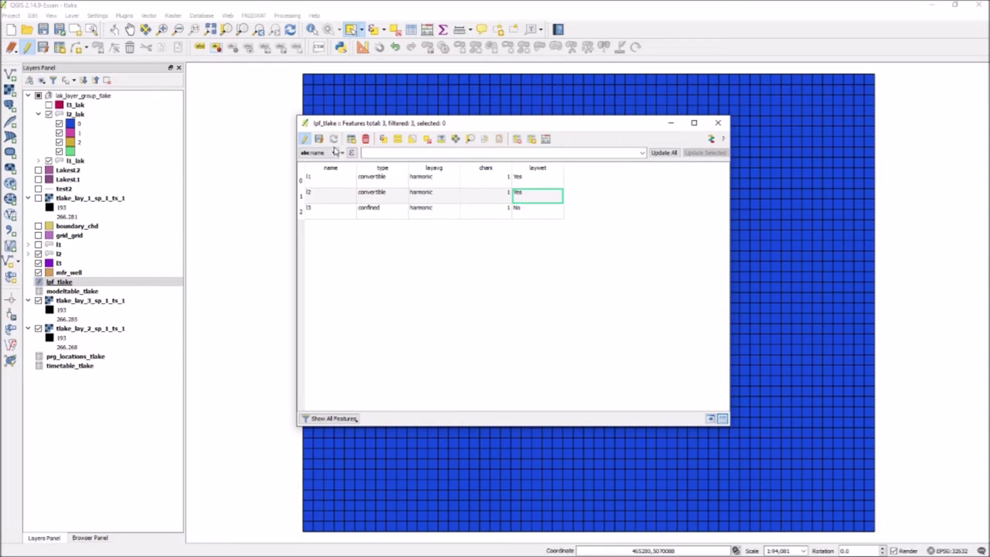
click(304, 139)
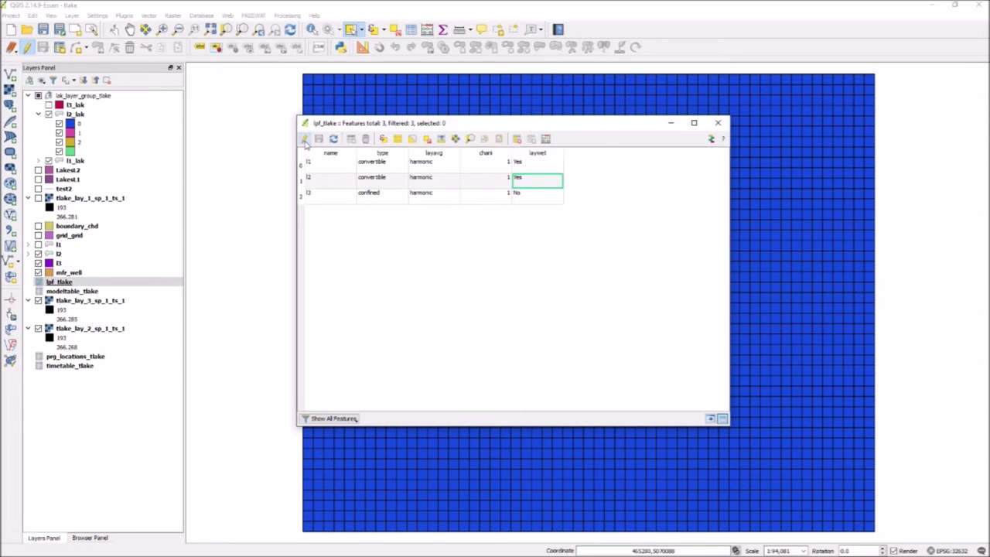
click(716, 124)
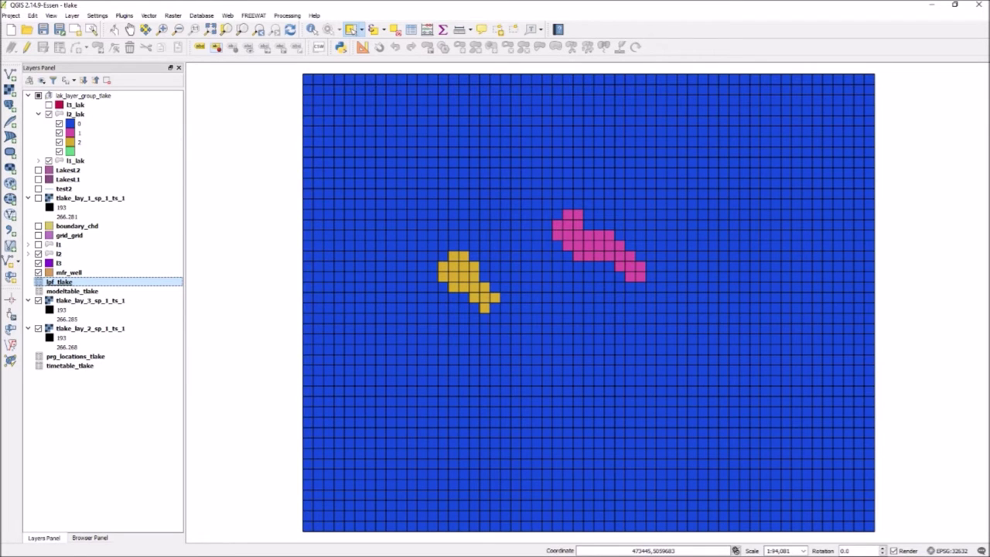
Step: Run the tlake model with the WEL and LAK packages added, acknowledging the run messages
click(254, 16)
mouse_move(272, 75)
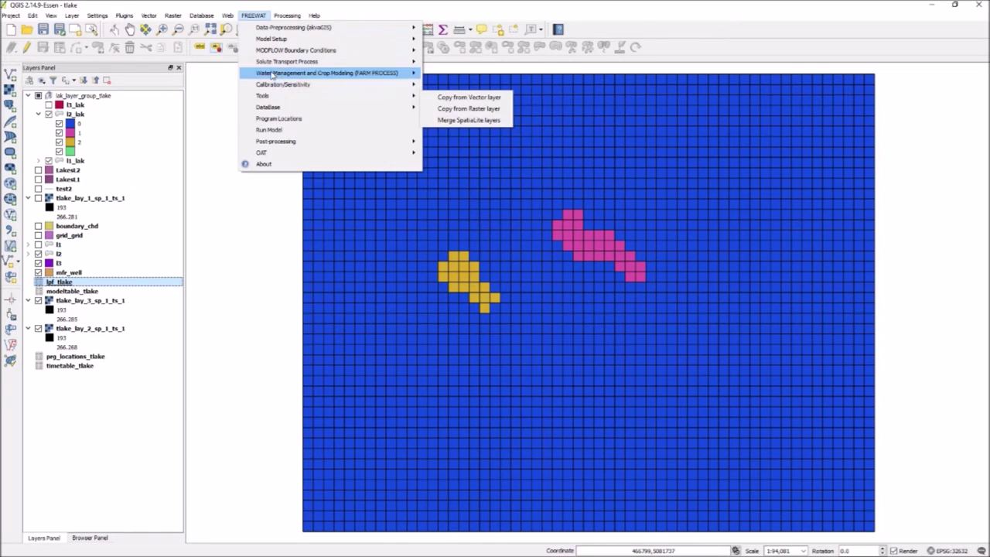
click(307, 130)
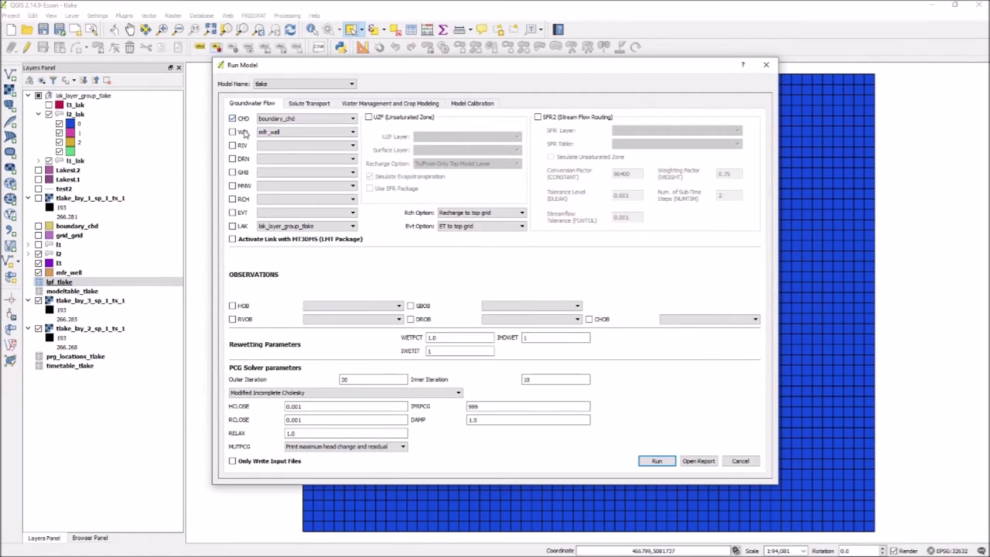
click(245, 133)
click(244, 226)
click(654, 461)
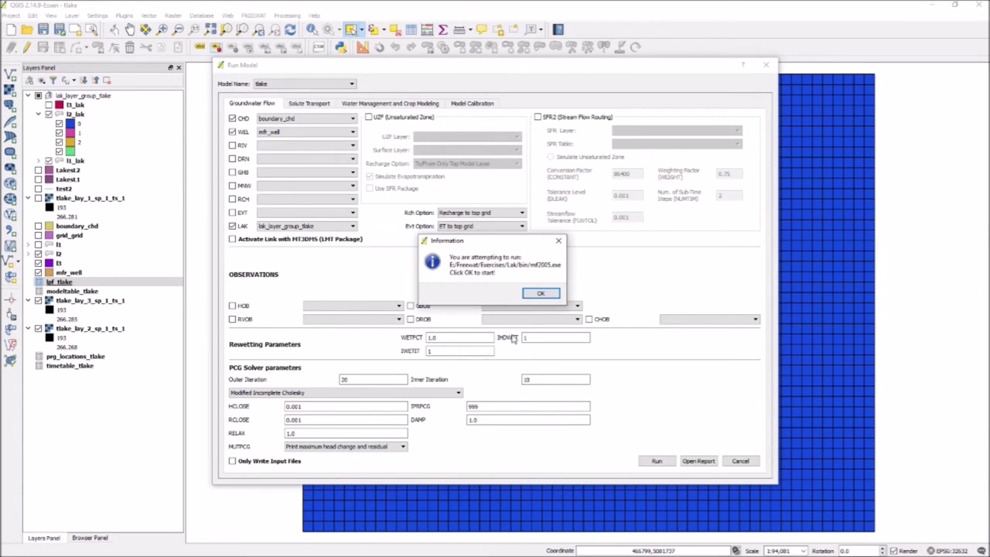
click(539, 293)
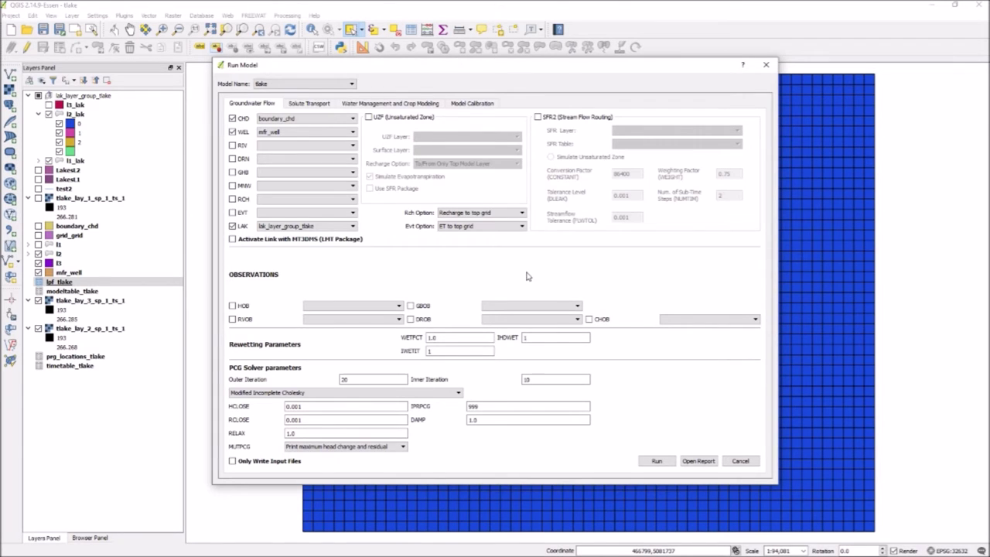
key(Return)
click(559, 311)
Step: Reload the changed tlake.list, scroll through its lake budget, then close the model run settings
click(17, 199)
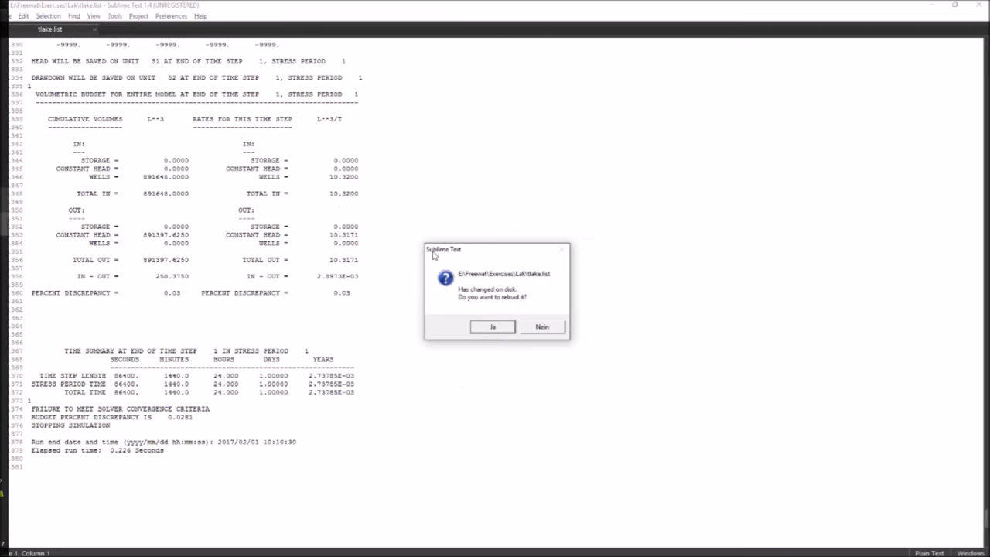
click(497, 327)
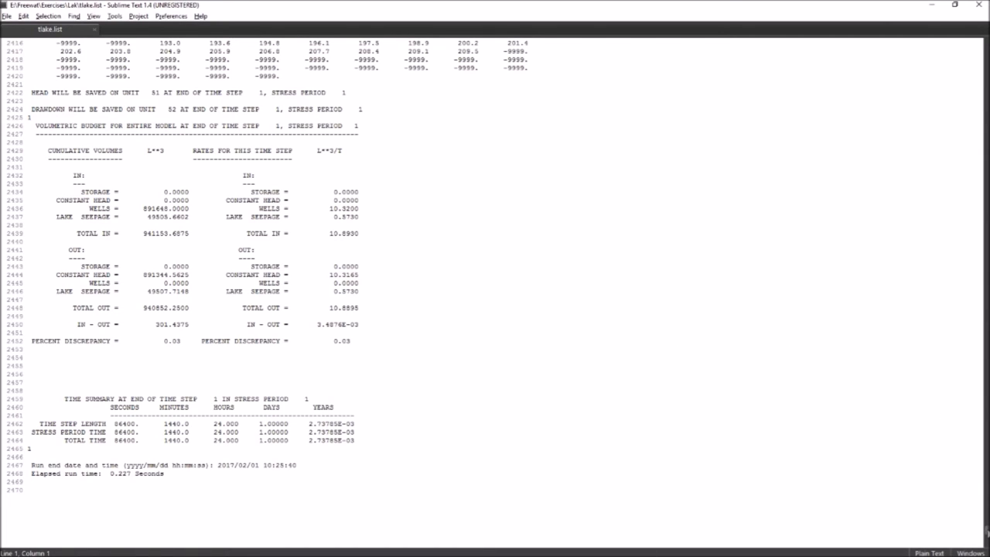
drag(987, 531, 980, 357)
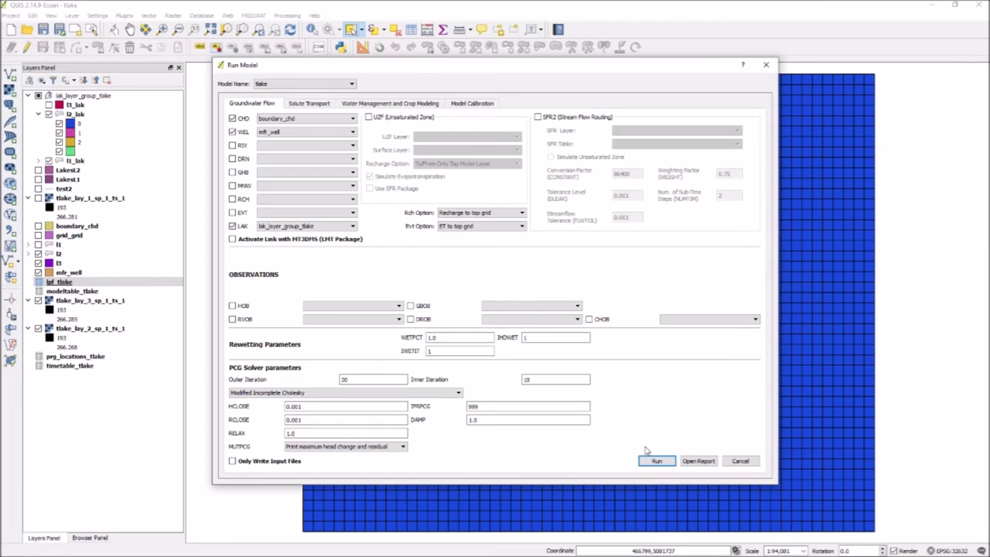
click(741, 461)
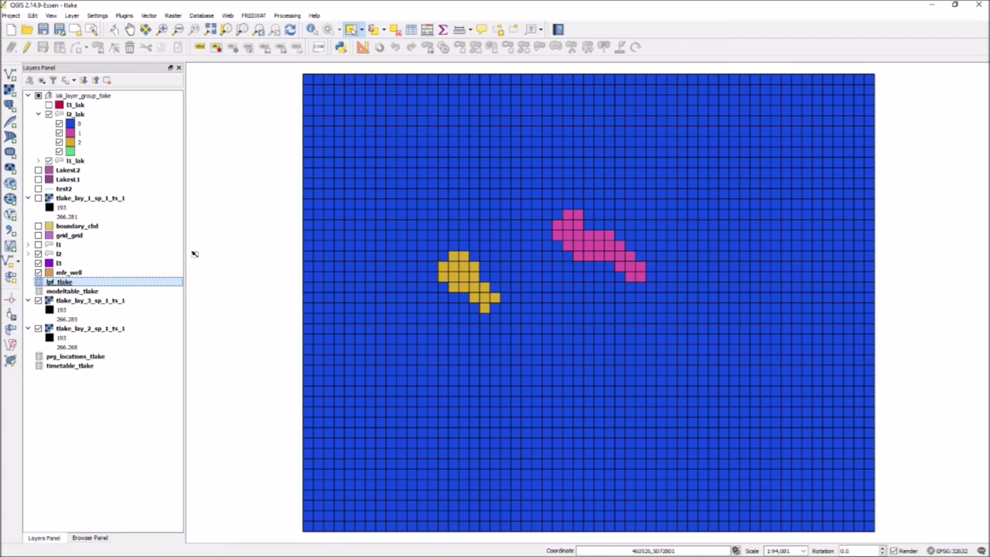
Step: Load the flow model output as head rasters, accepting WGS 84 / UTM zone 32N for each
click(253, 16)
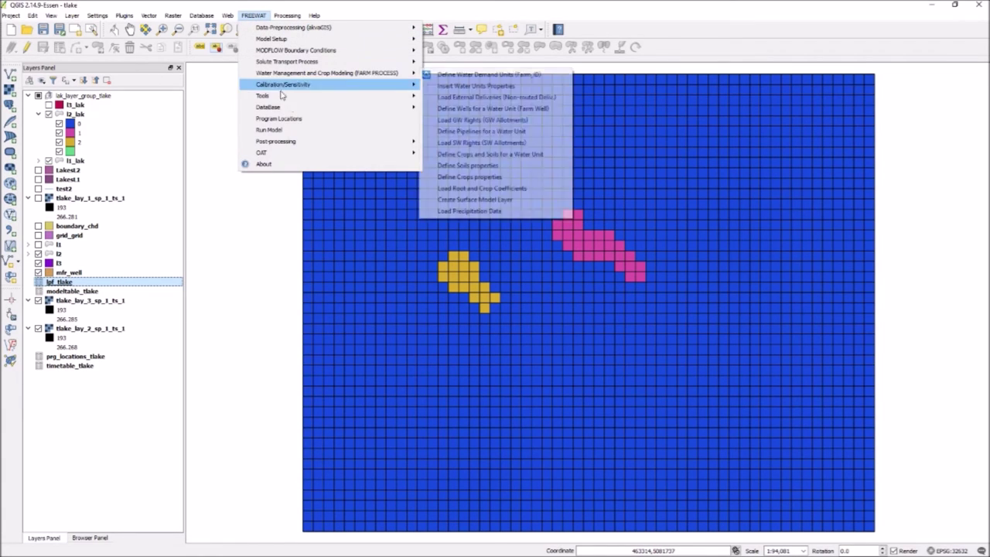
mouse_move(285, 142)
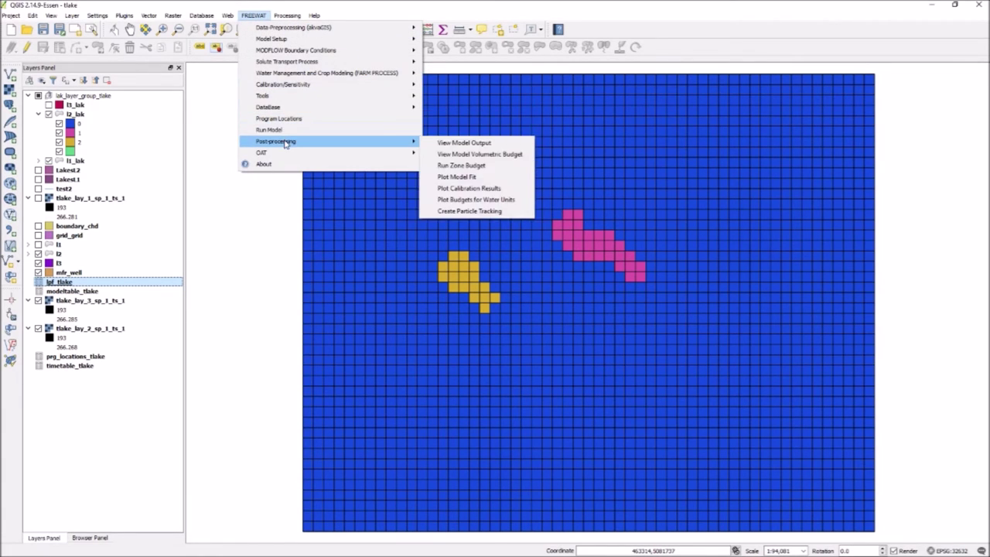
click(450, 142)
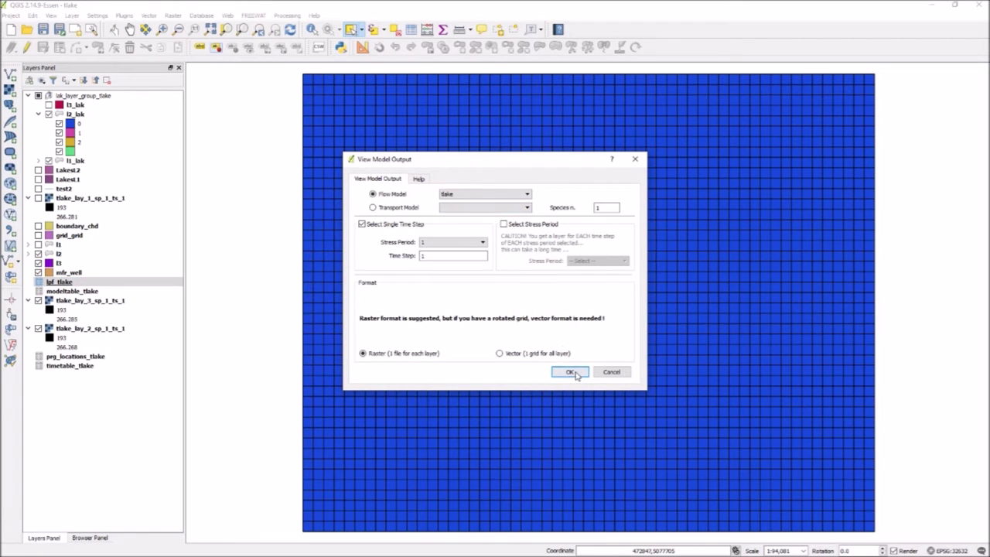
click(572, 372)
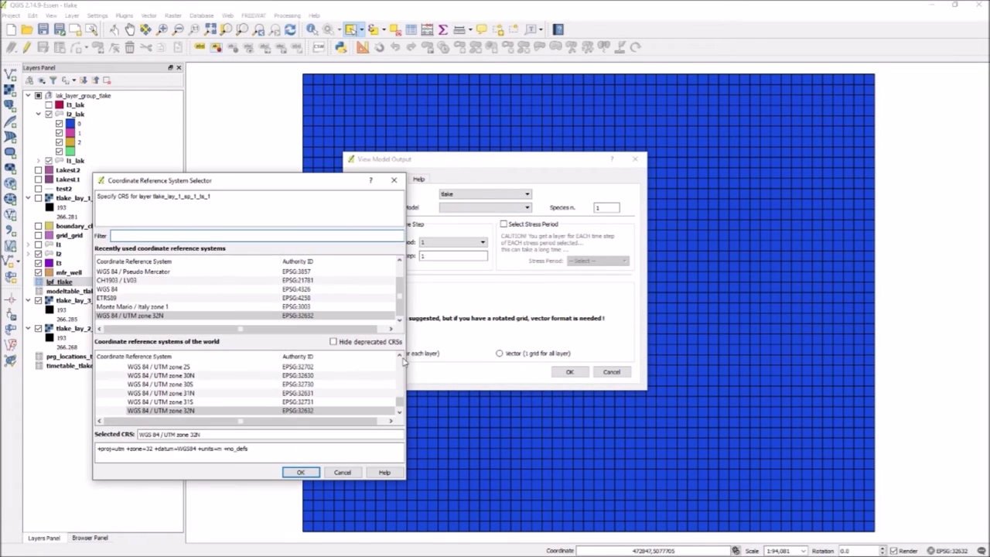
click(302, 473)
click(307, 476)
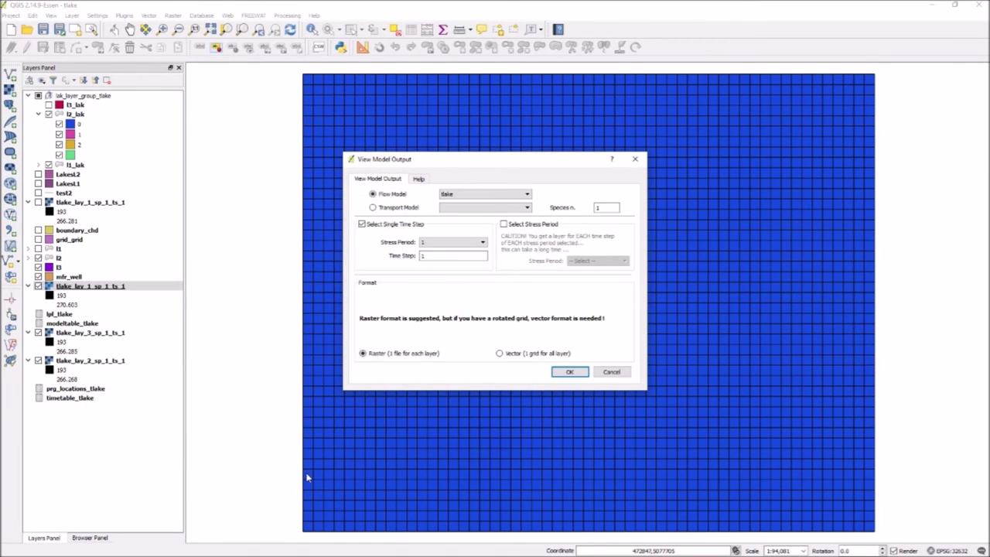
click(307, 476)
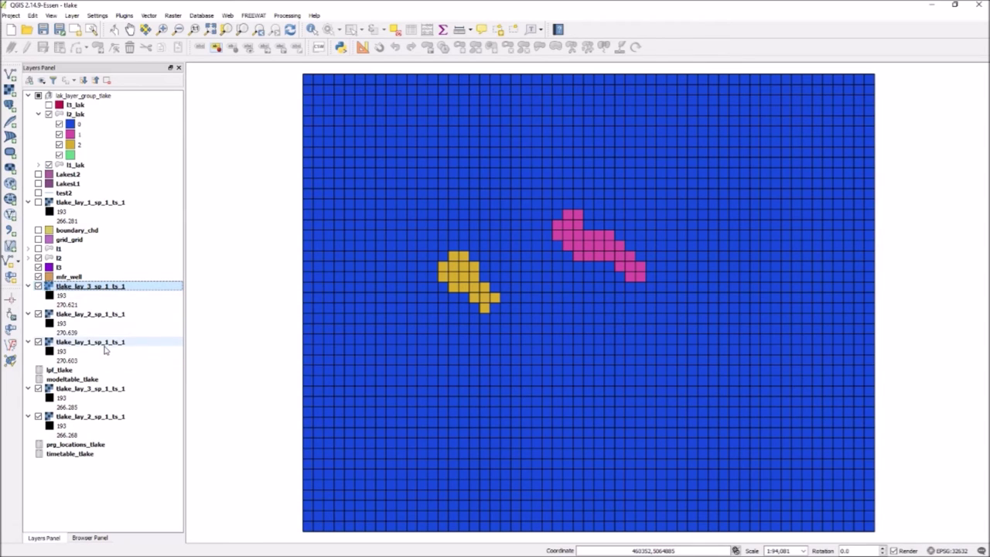
Step: Remove the three old head rasters for layers 1–3 and select the new layer 1 raster
click(91, 203)
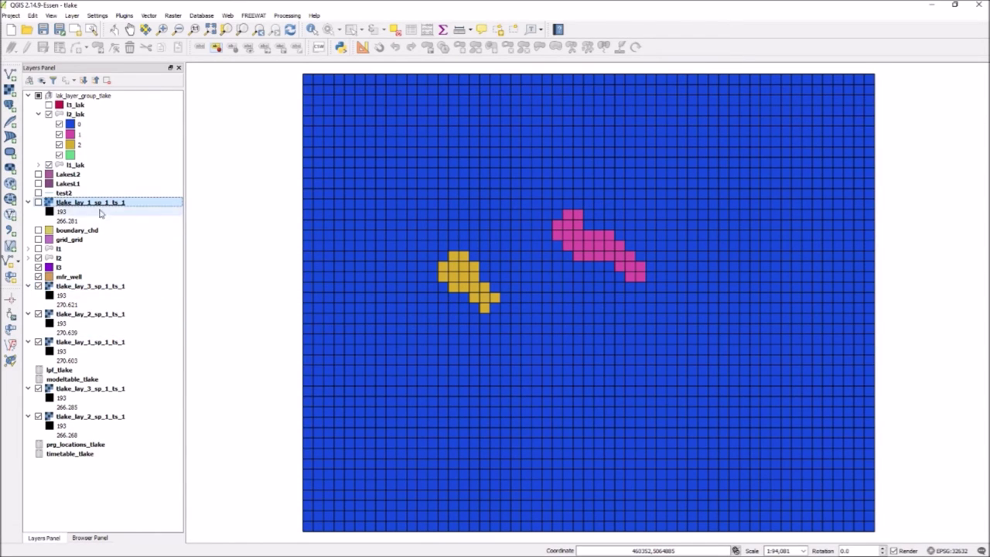
ctrl+click(100, 389)
ctrl+click(101, 417)
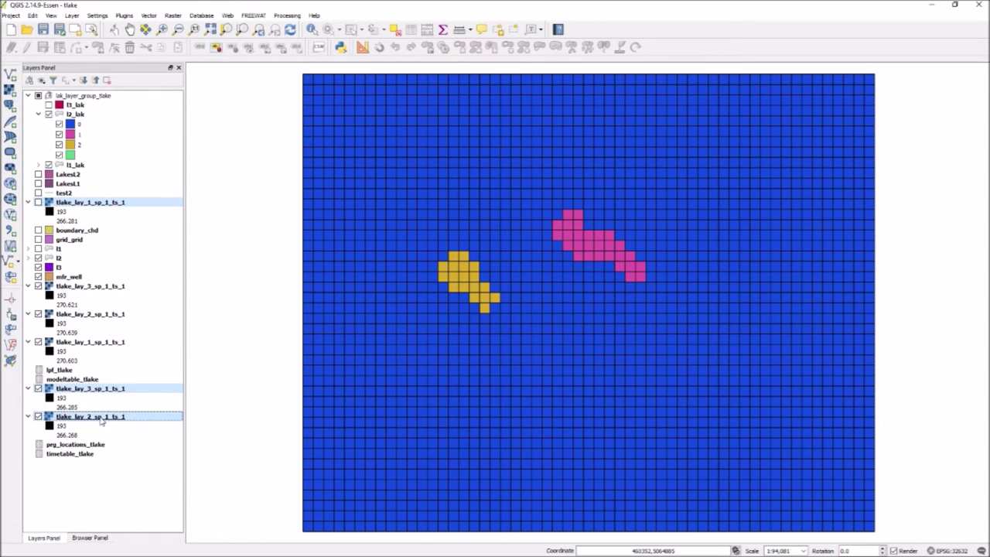
right_click(101, 422)
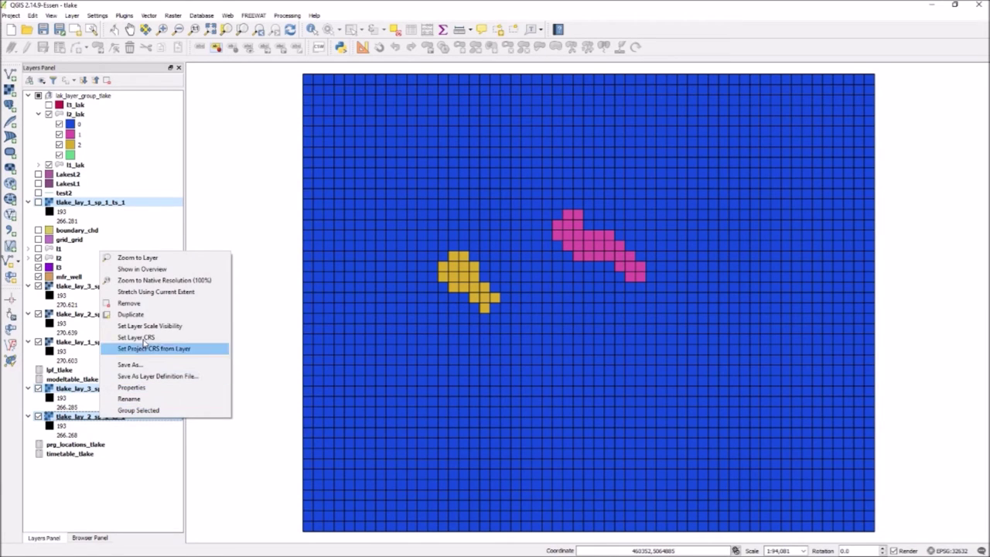
click(129, 304)
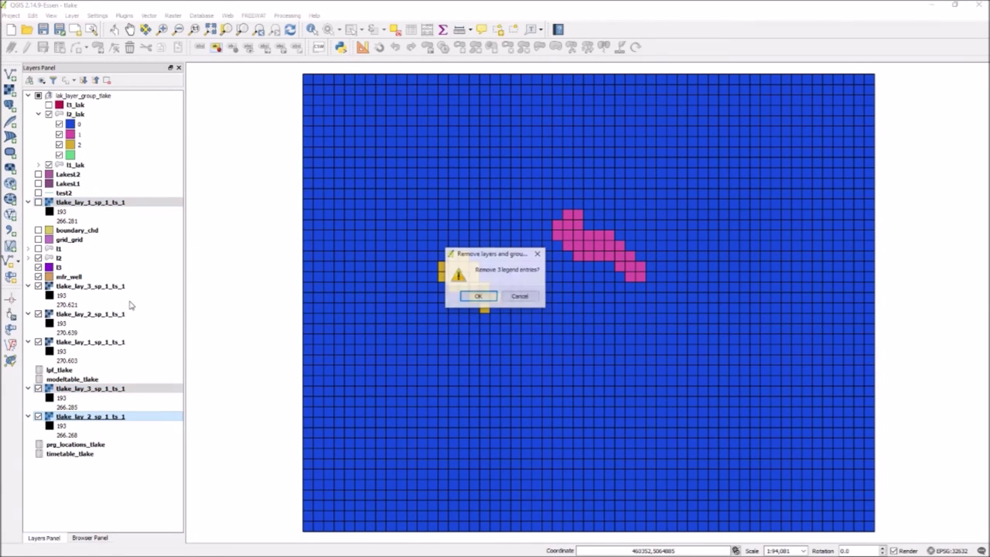
click(478, 298)
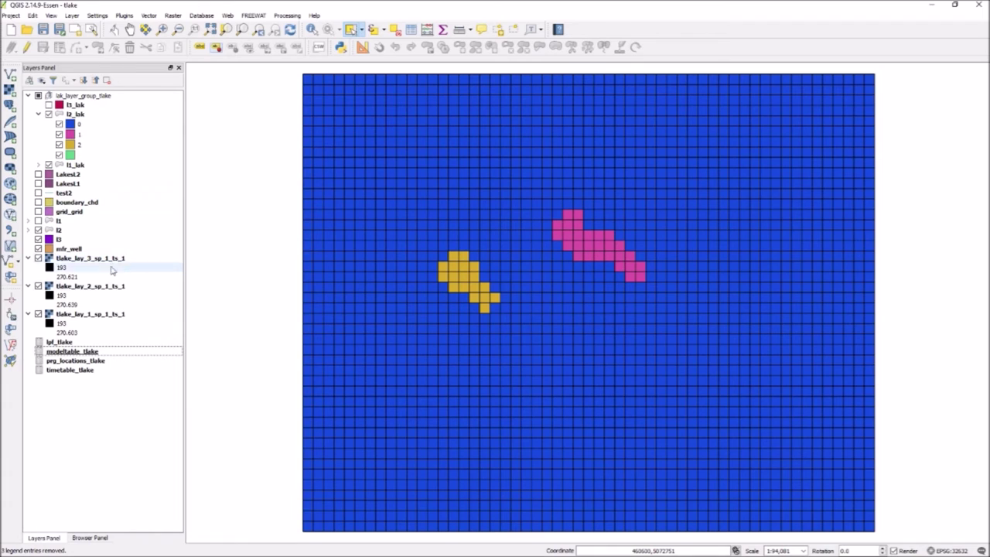
click(107, 319)
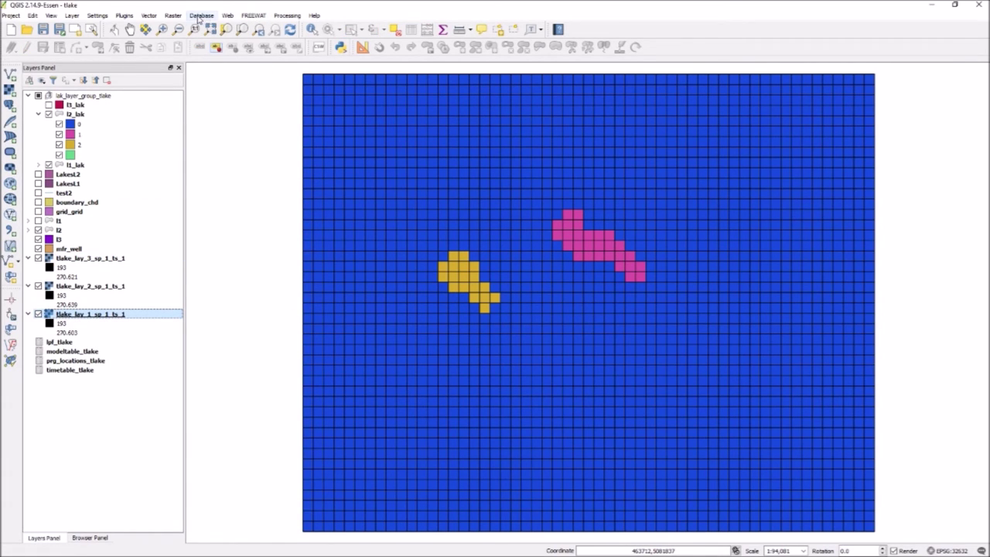
click(173, 16)
Step: Extract contours from the layer 1 head raster at interval 5 into the testwlake output file
mouse_move(204, 144)
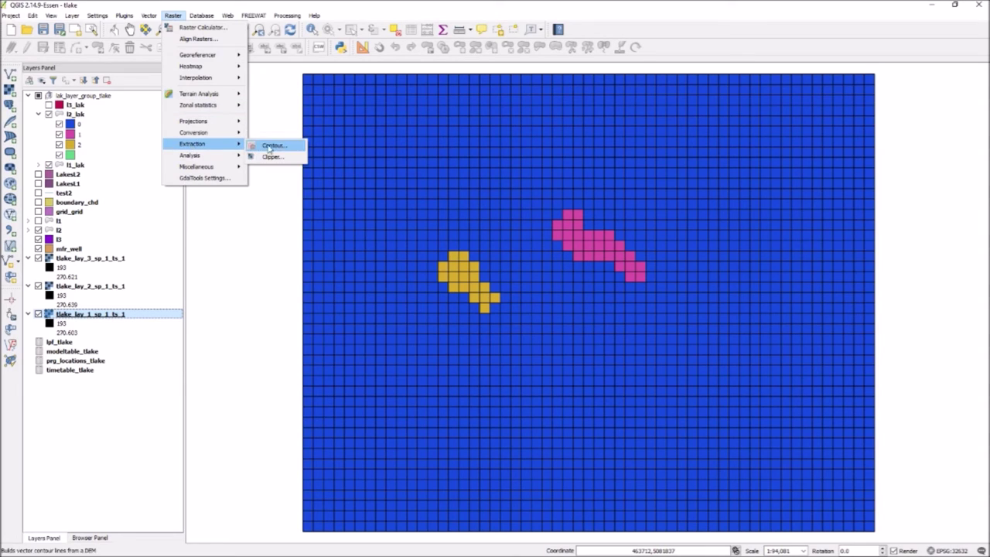
click(270, 147)
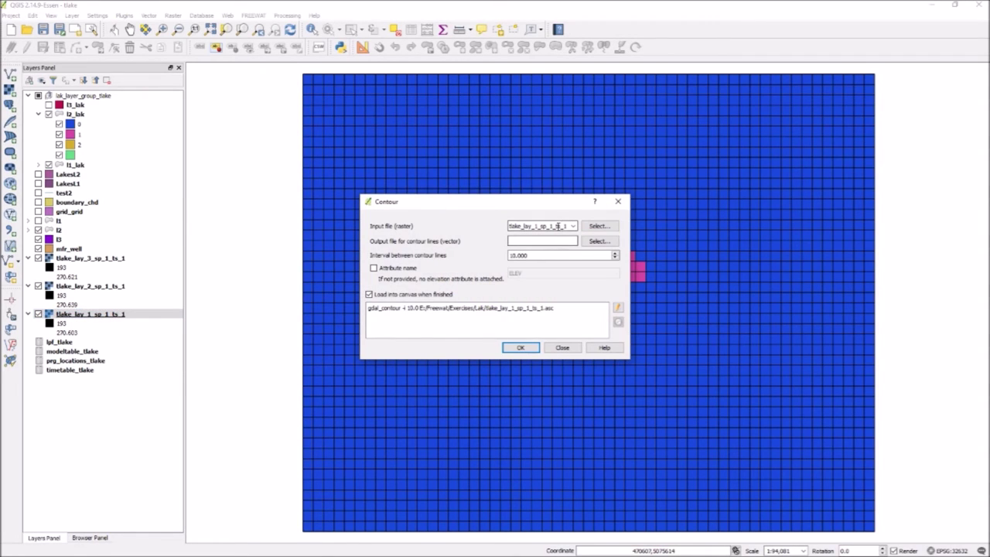
drag(517, 256, 496, 258)
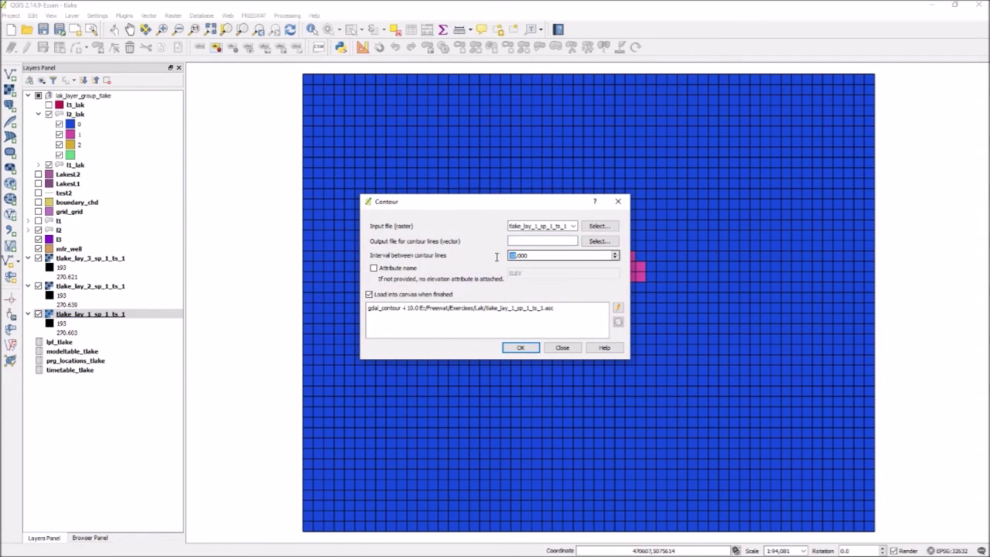
text(5)
click(520, 240)
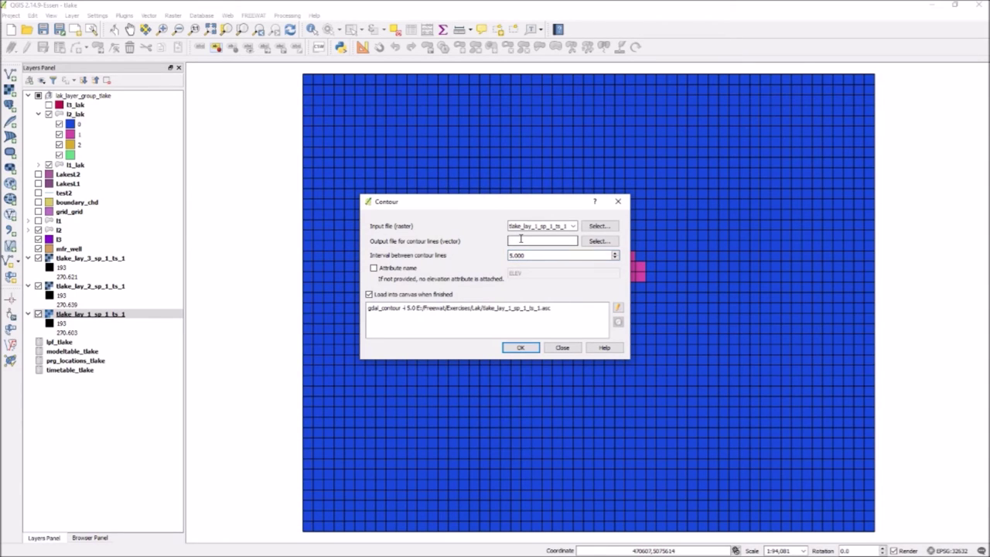
text(testlake)
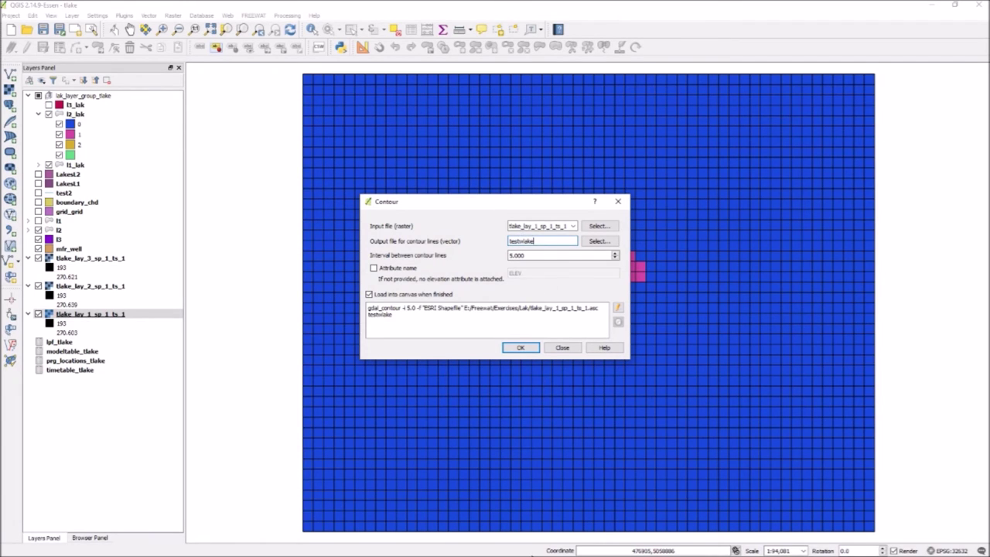
click(520, 347)
click(314, 474)
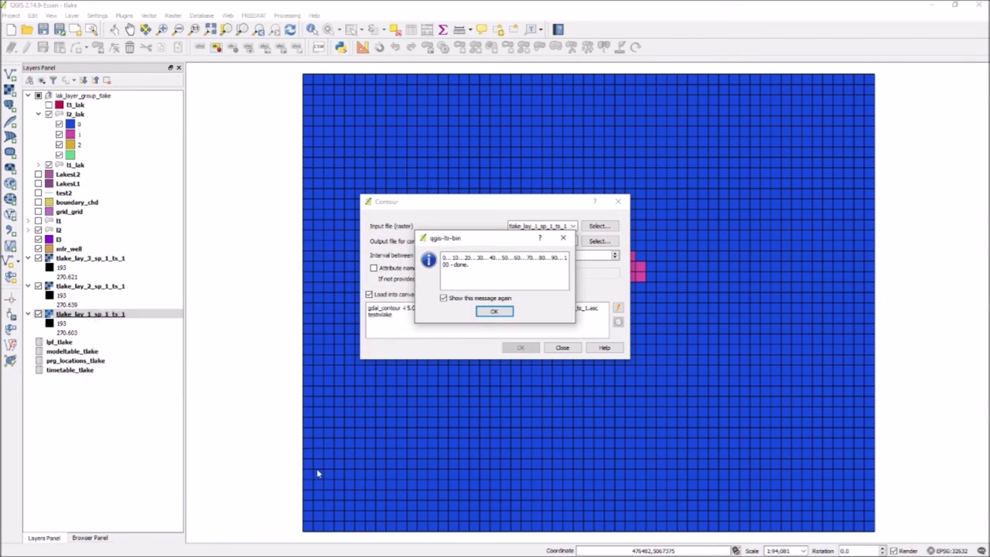
click(514, 299)
click(500, 312)
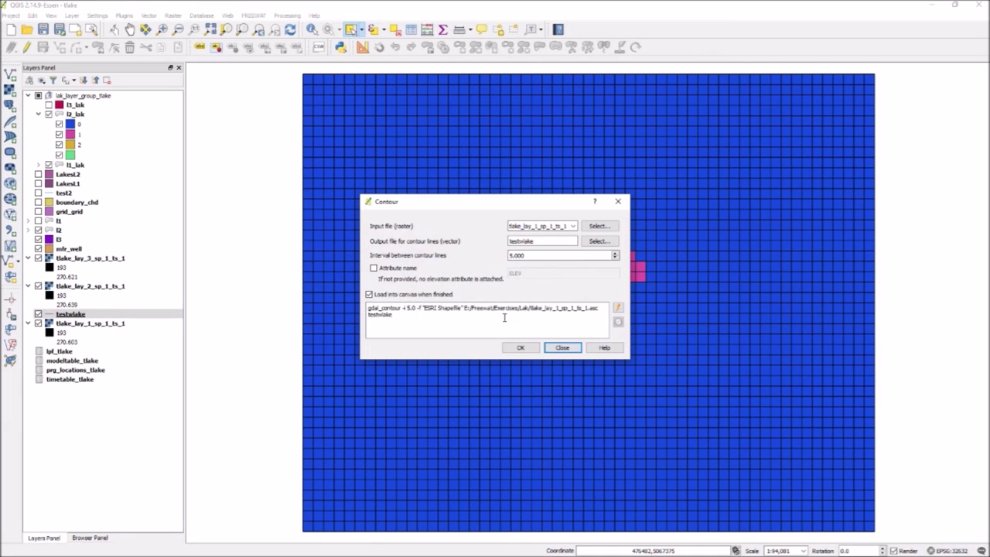
click(568, 348)
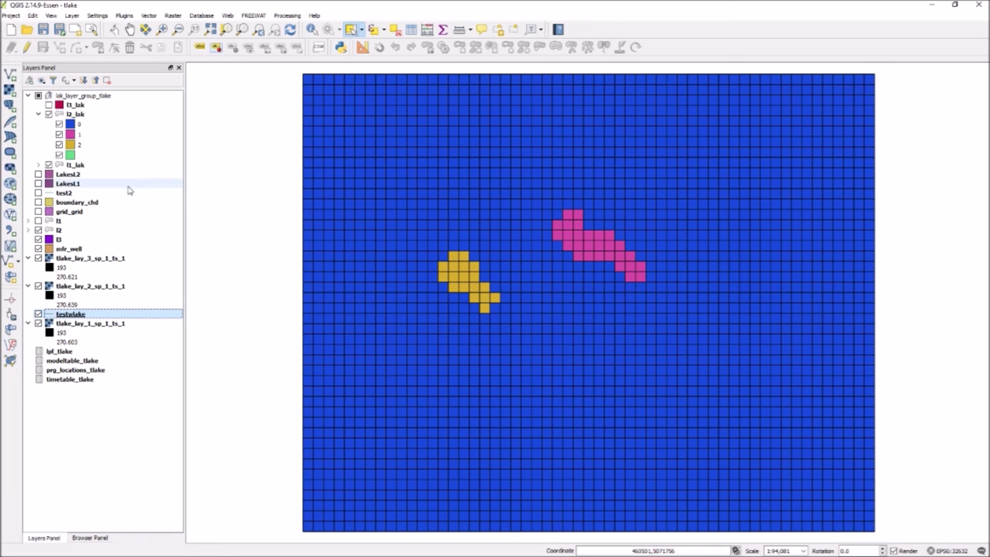
Step: Move the testwlake contours into the top group and hide the l2_lak lake zones
drag(89, 313, 82, 96)
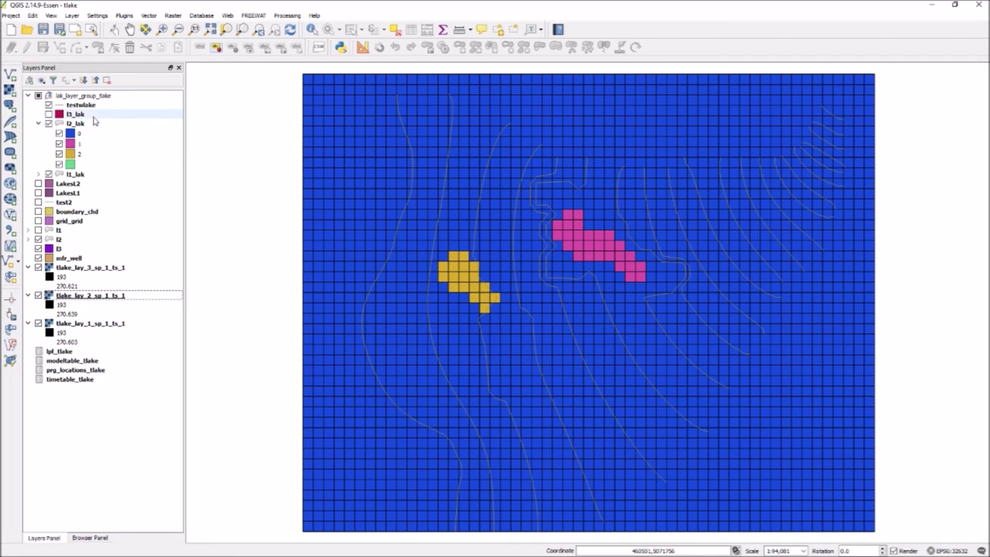
click(39, 124)
click(48, 124)
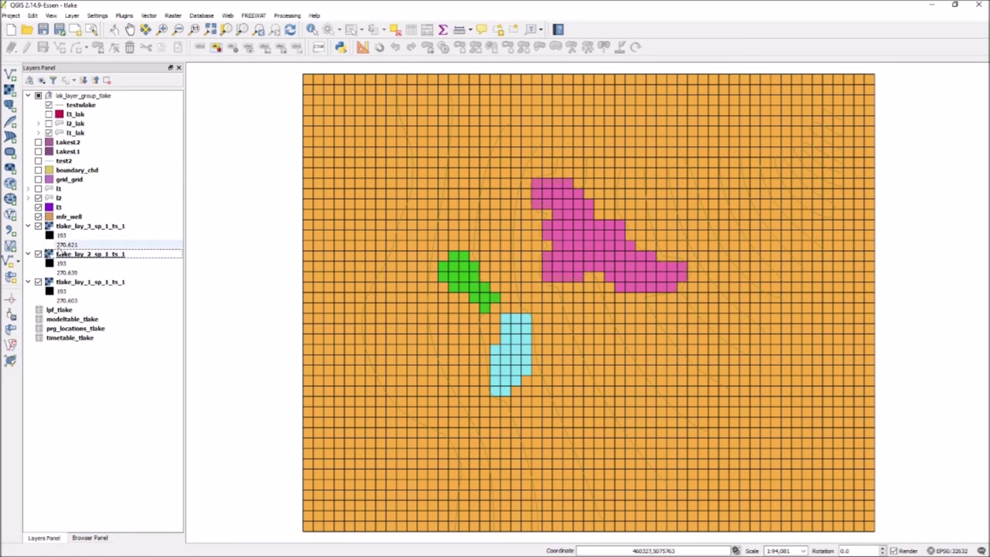
Step: Add basemap.tif from the Browser panel to the map and raise it above the lake grid
click(99, 537)
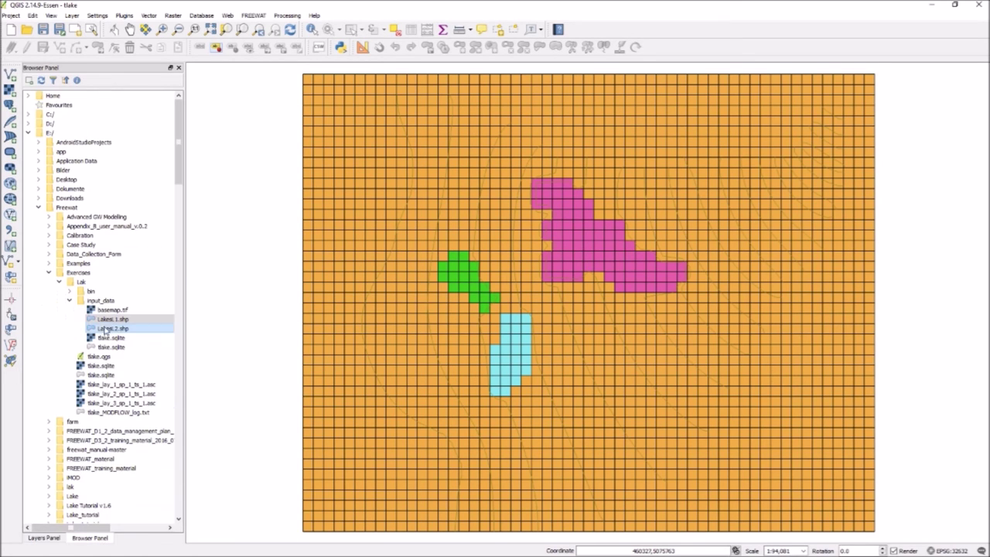
drag(108, 311, 315, 301)
click(44, 538)
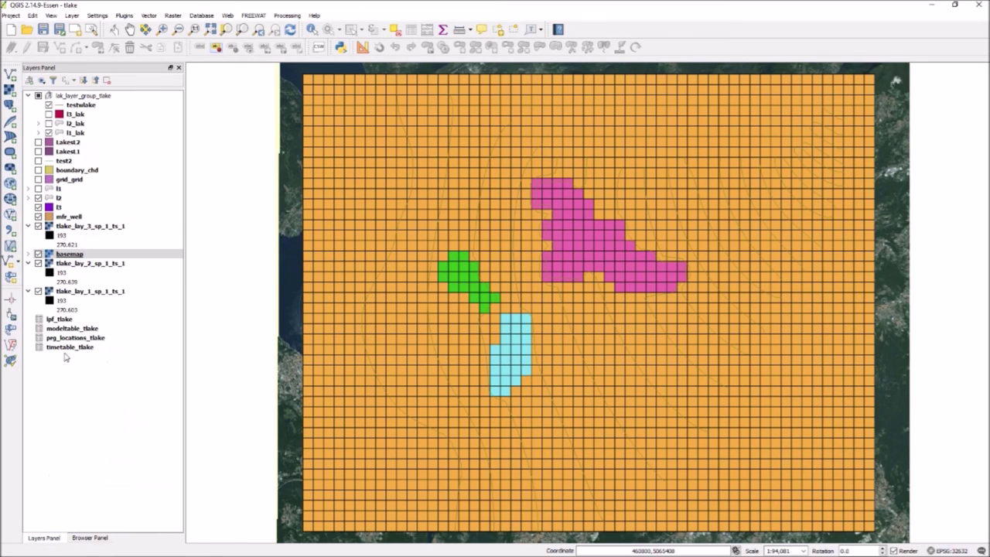
drag(69, 258, 87, 142)
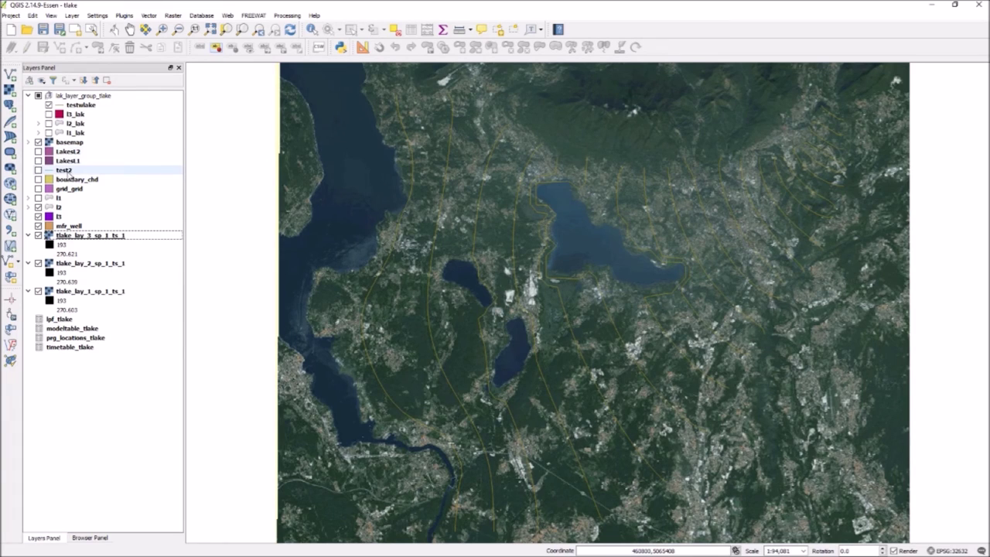
click(73, 172)
Step: Move the test2 contours above testwlake, make them visible, and save the tlake.qgs project
drag(73, 174, 81, 105)
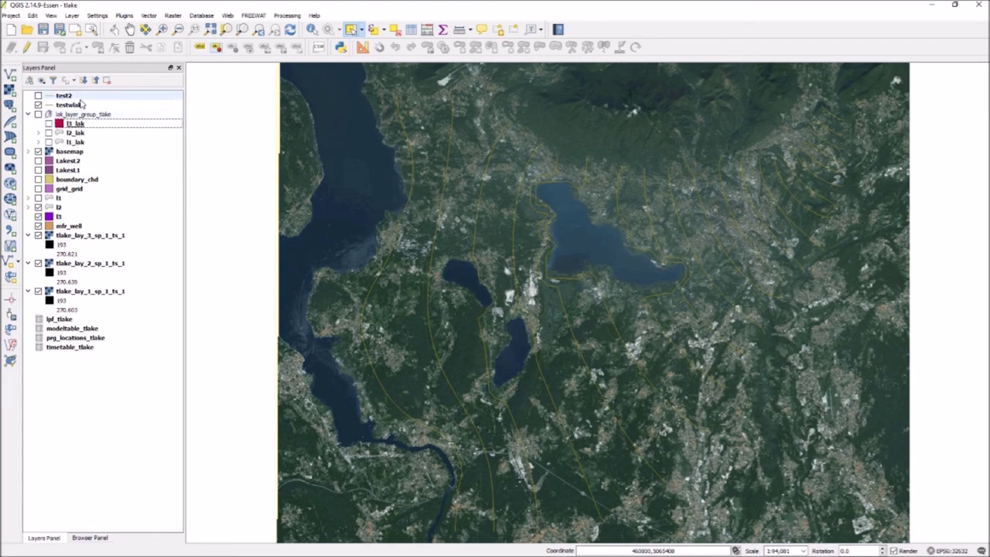
click(38, 96)
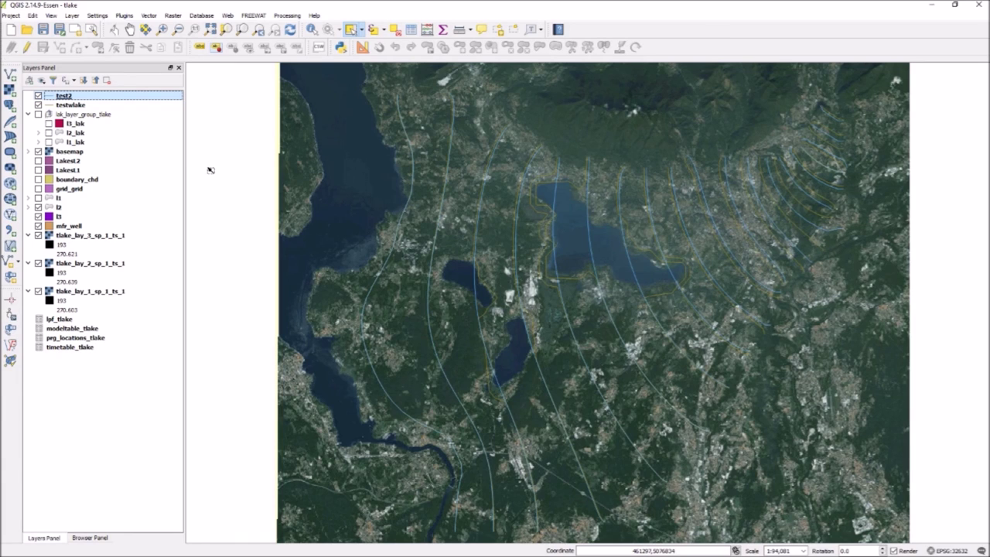
click(43, 29)
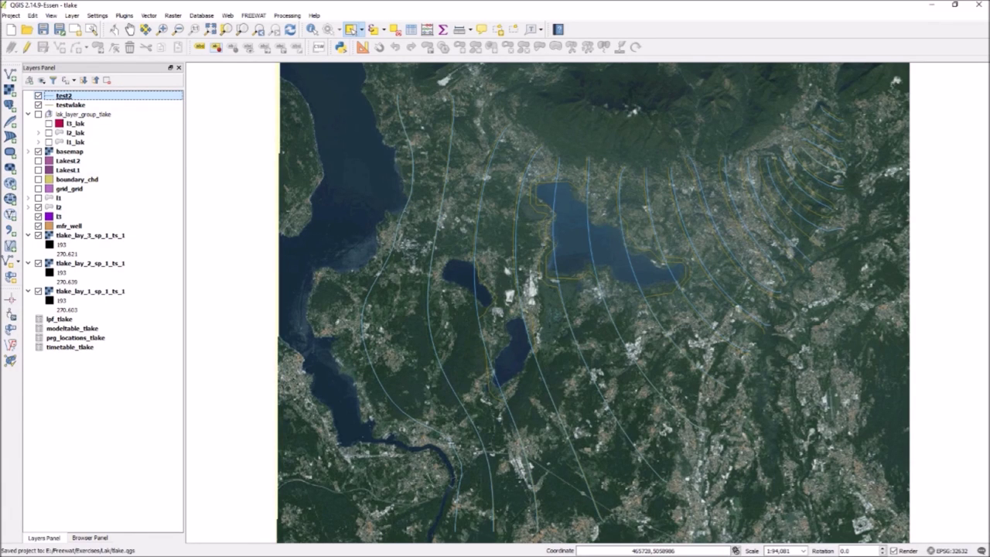